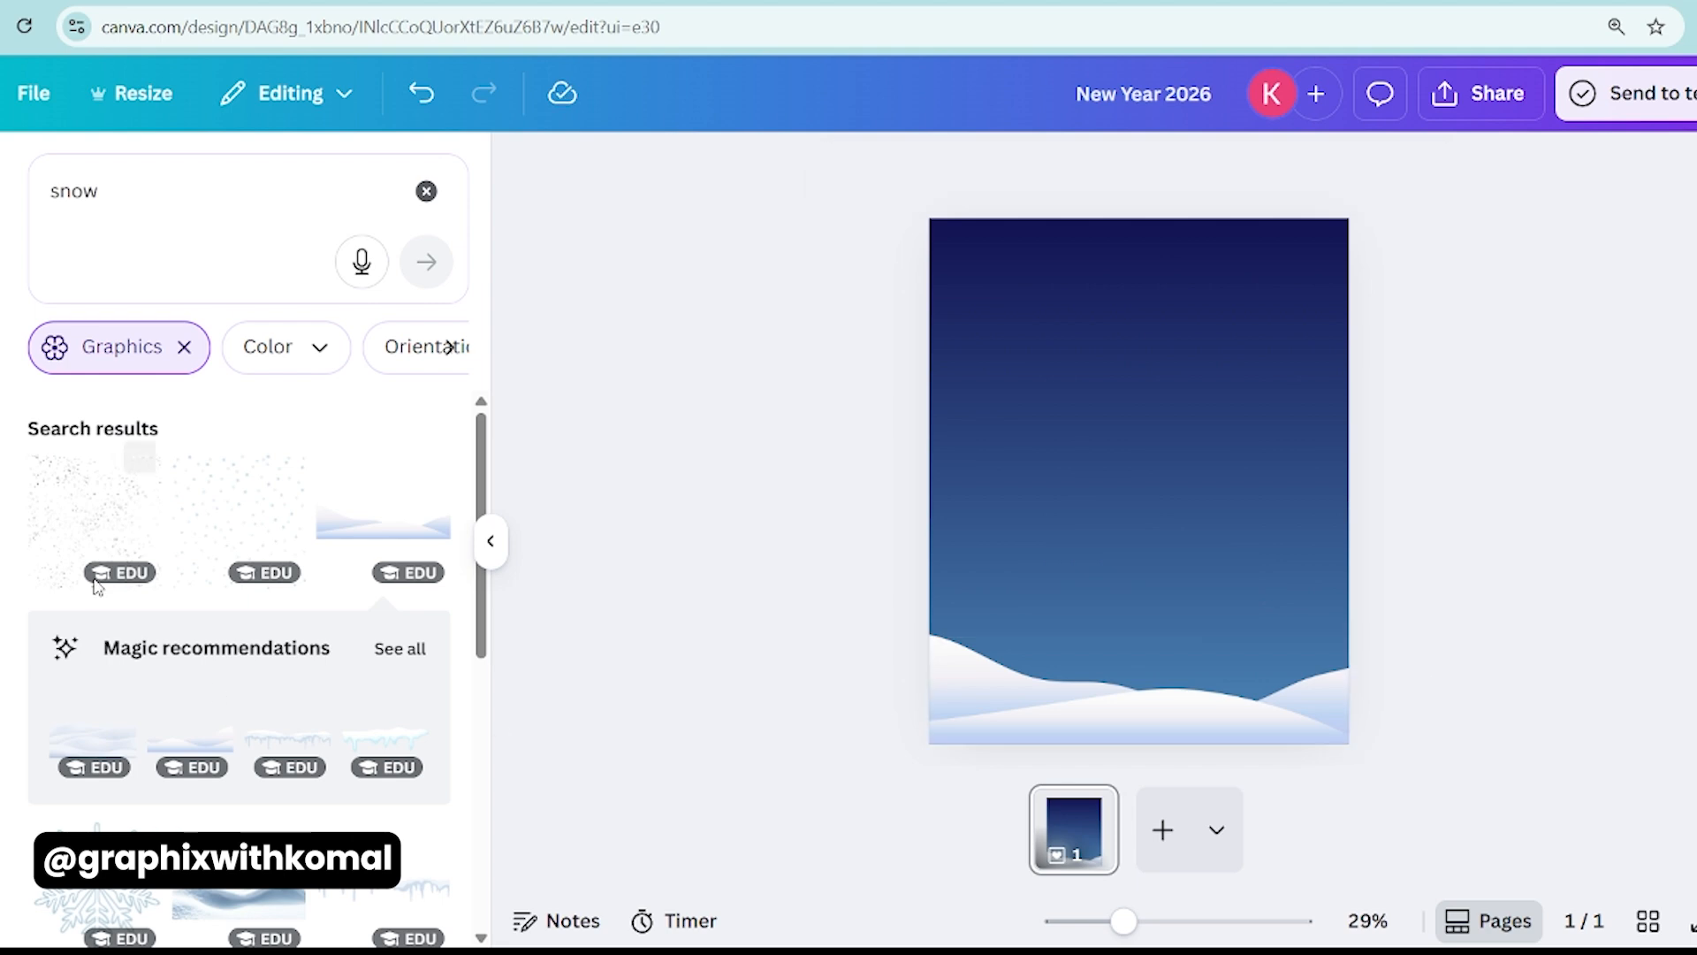
# - Add the realistic blue-white snow dunes graphic from the snow results and scale it to the page width, 1,080 by 527
pyautogui.scroll(-2, 92, 593)
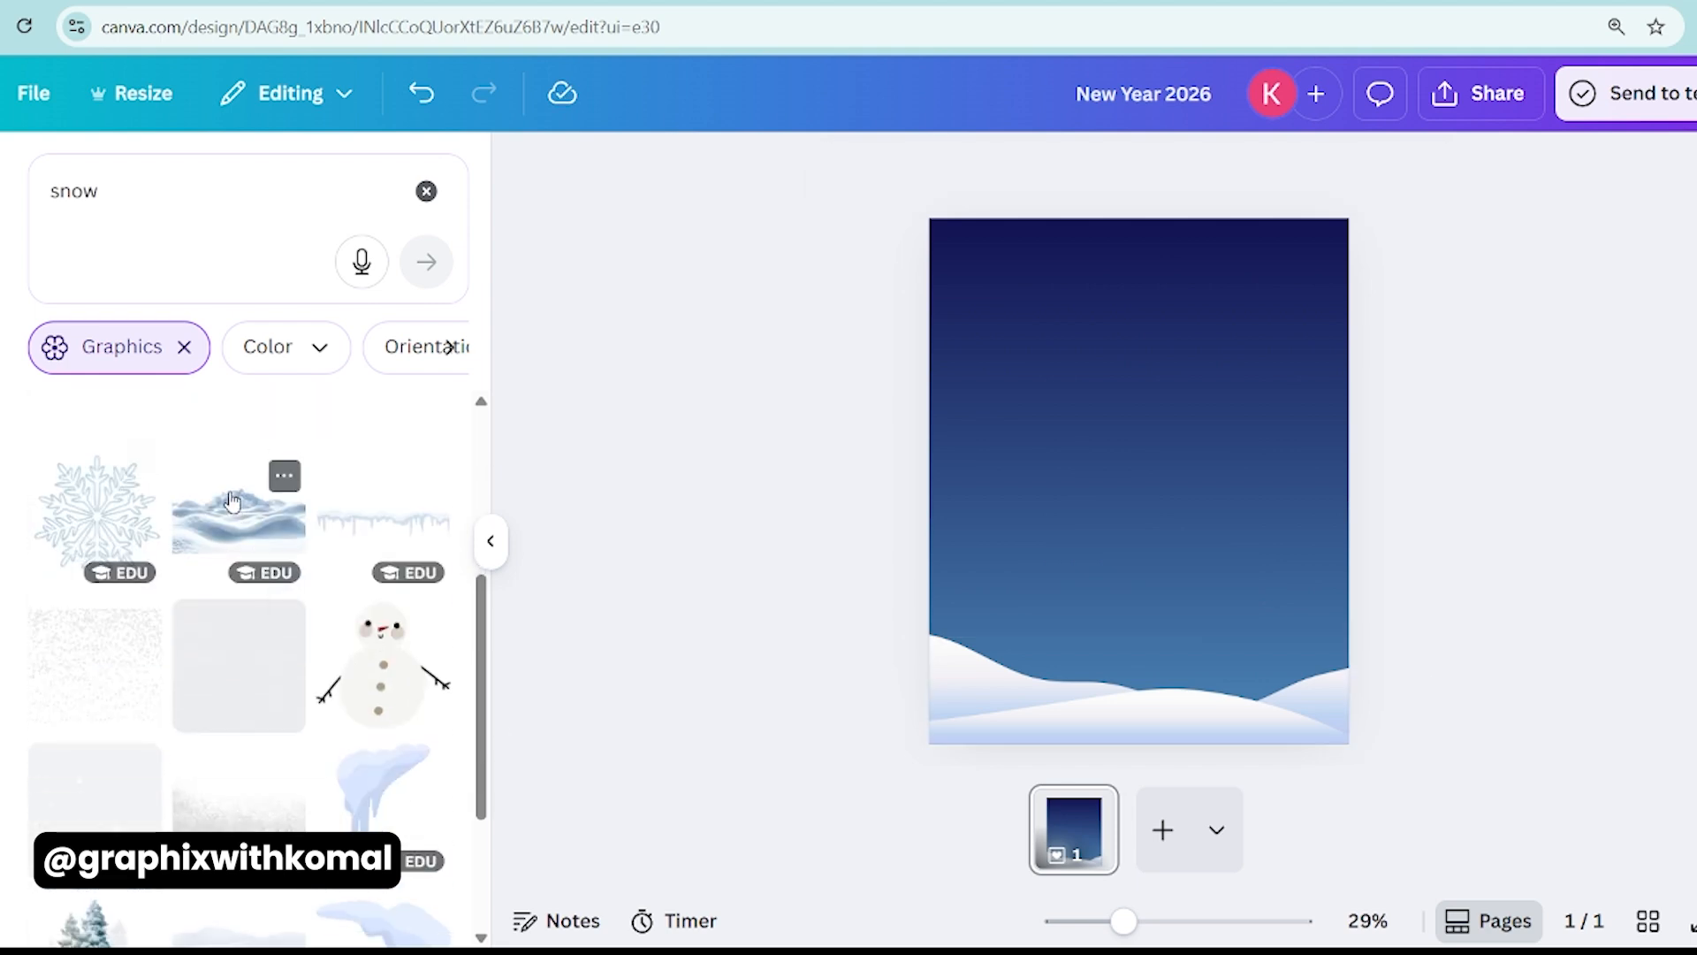
pyautogui.click(174, 535)
pyautogui.moveTo(969, 390); pyautogui.dragTo(916, 378)
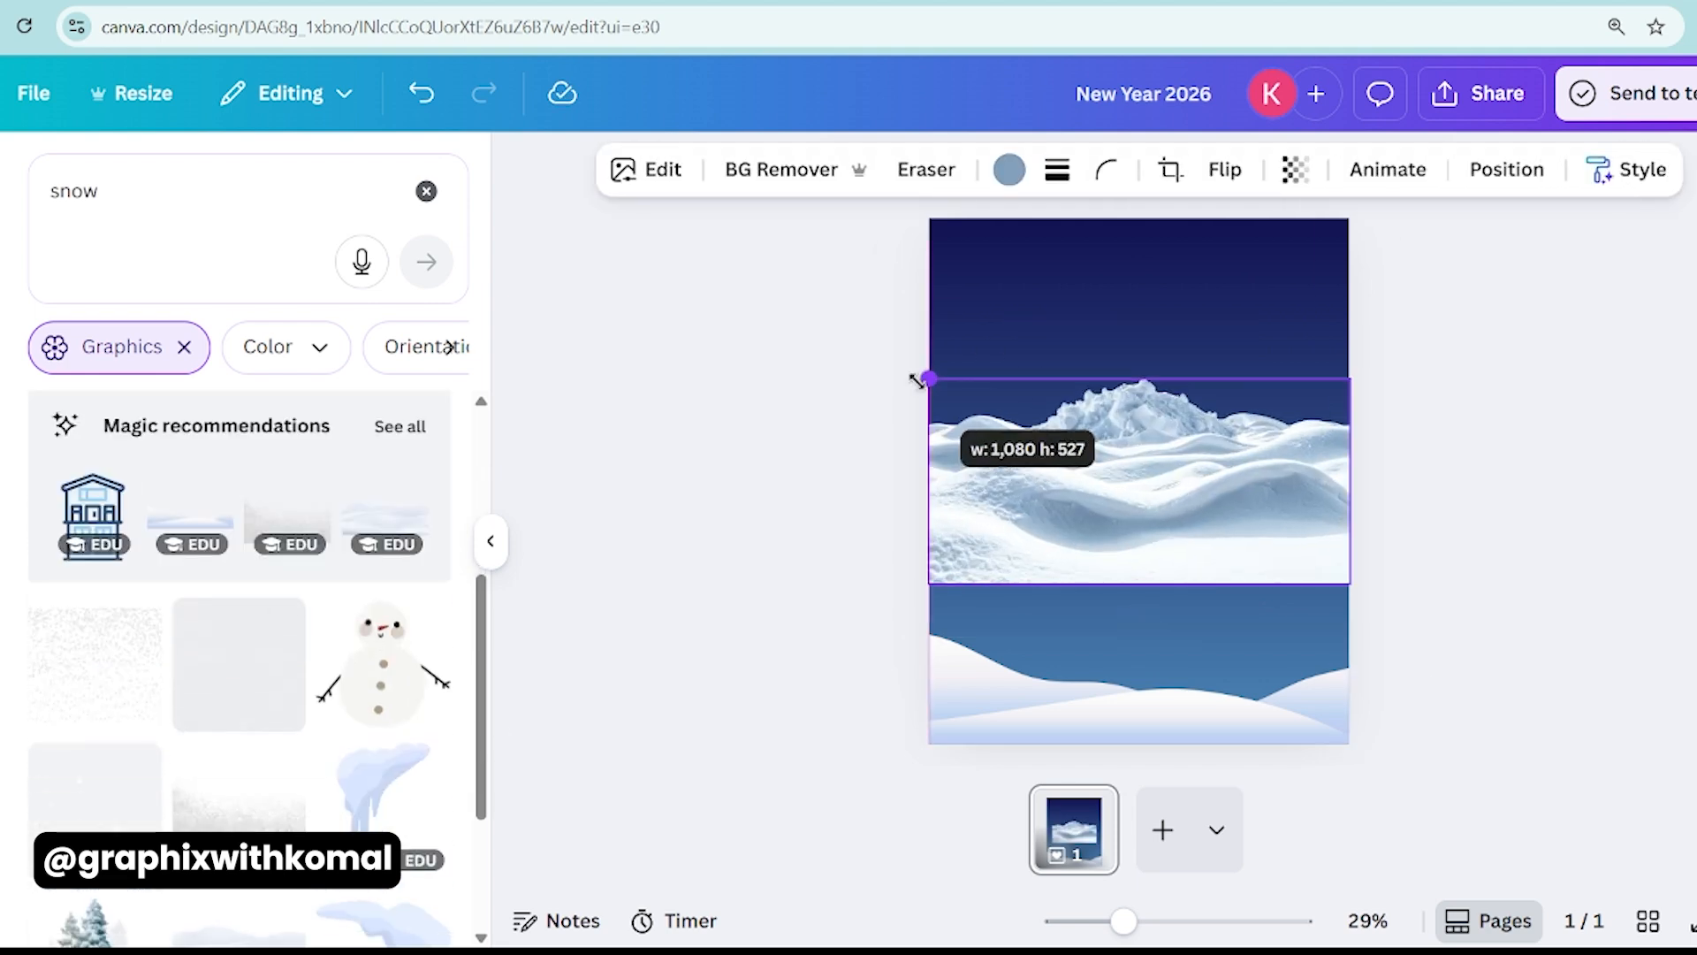
# - Delete the flat snow hills and move the snow dunes graphic down to cover the bottom of the page
pyautogui.click(1198, 647)
pyautogui.click(1183, 578)
pyautogui.moveTo(1101, 440); pyautogui.dragTo(1101, 613)
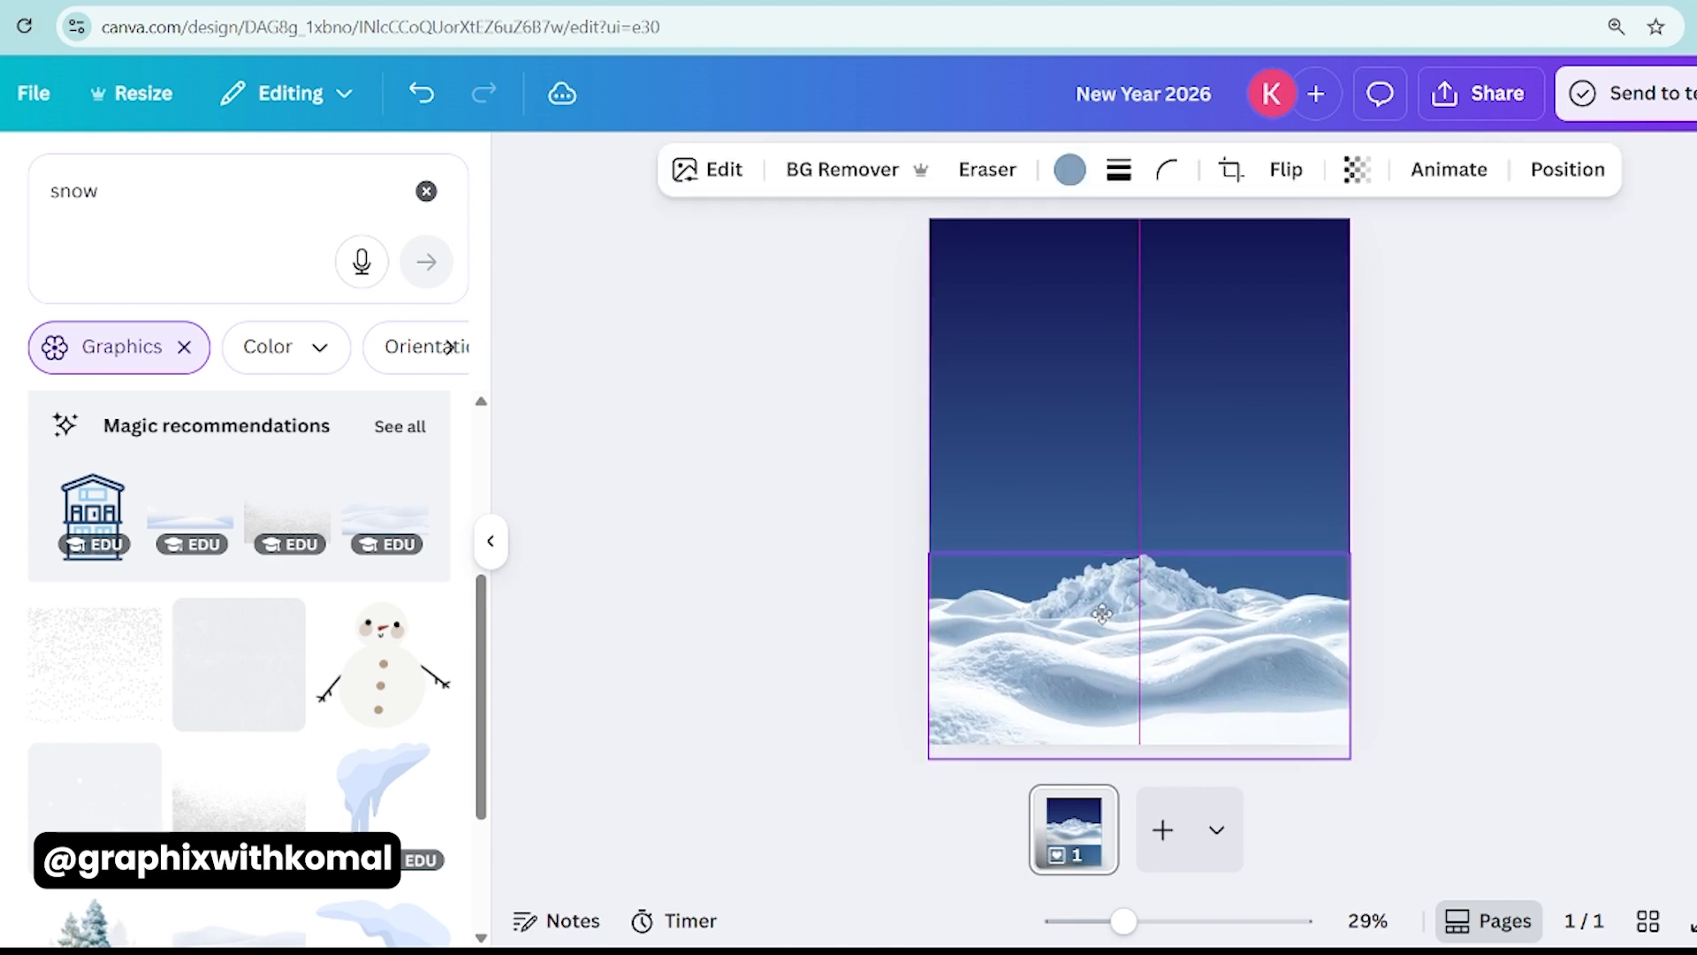
pyautogui.click(913, 664)
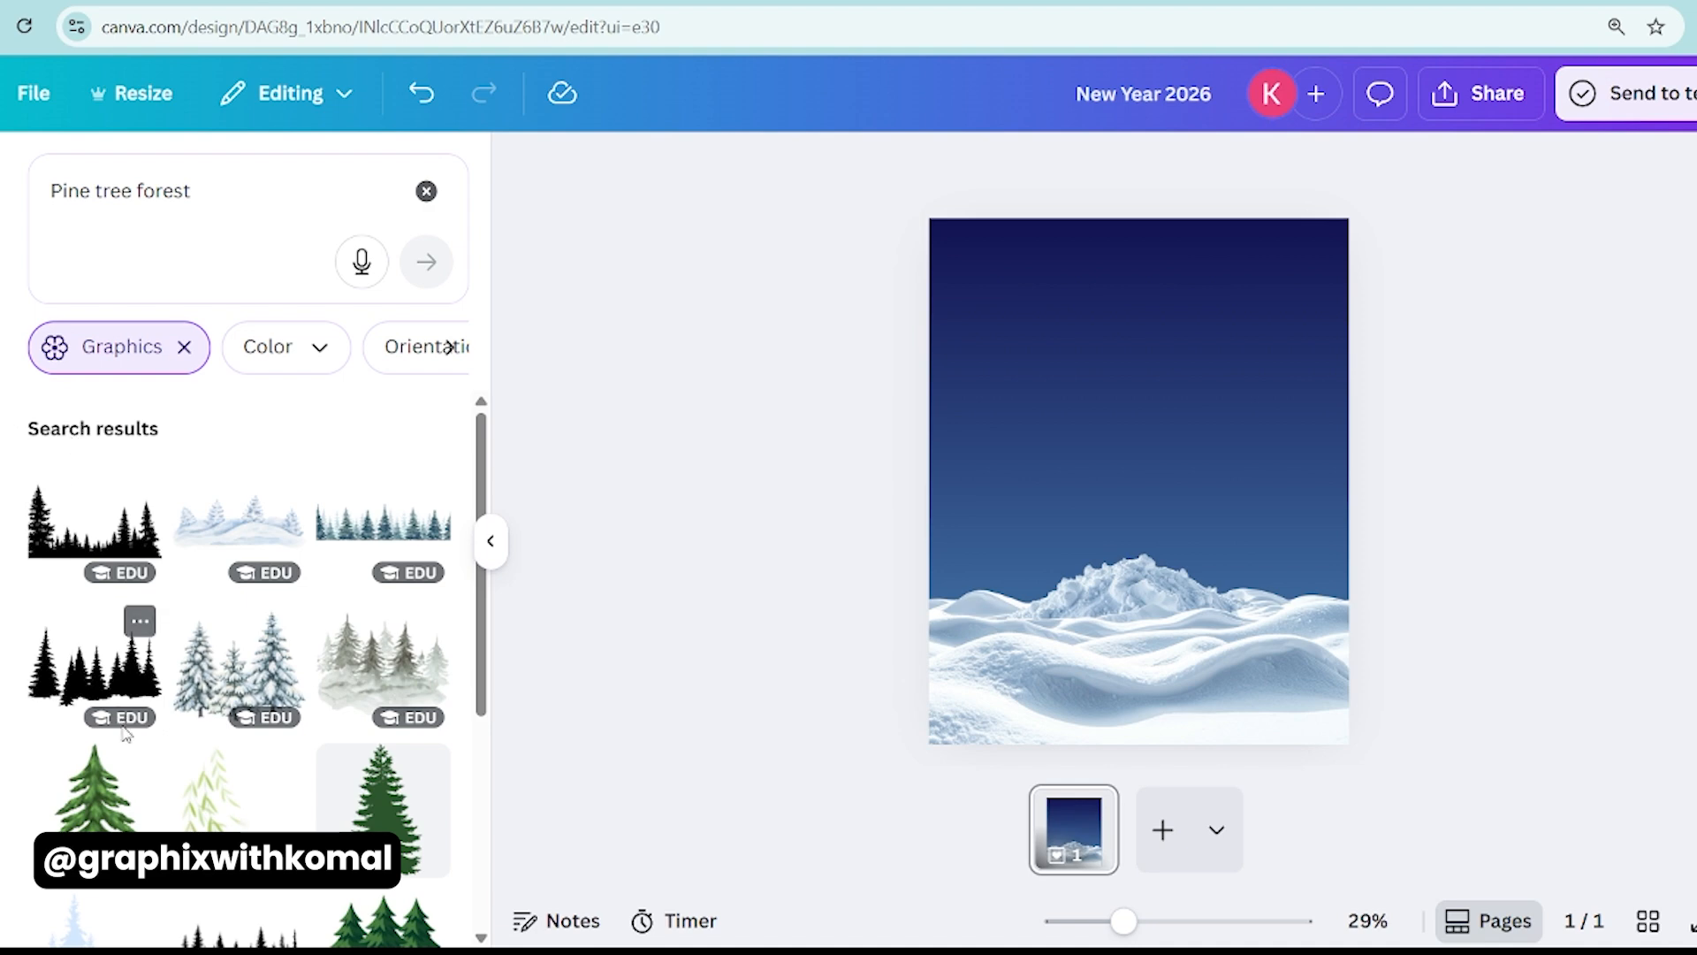
# - Add the dark blue-grey pine forest strip at full page width, lower the snow dunes slightly and set the trees behind them
pyautogui.scroll(-4, 320, 549)
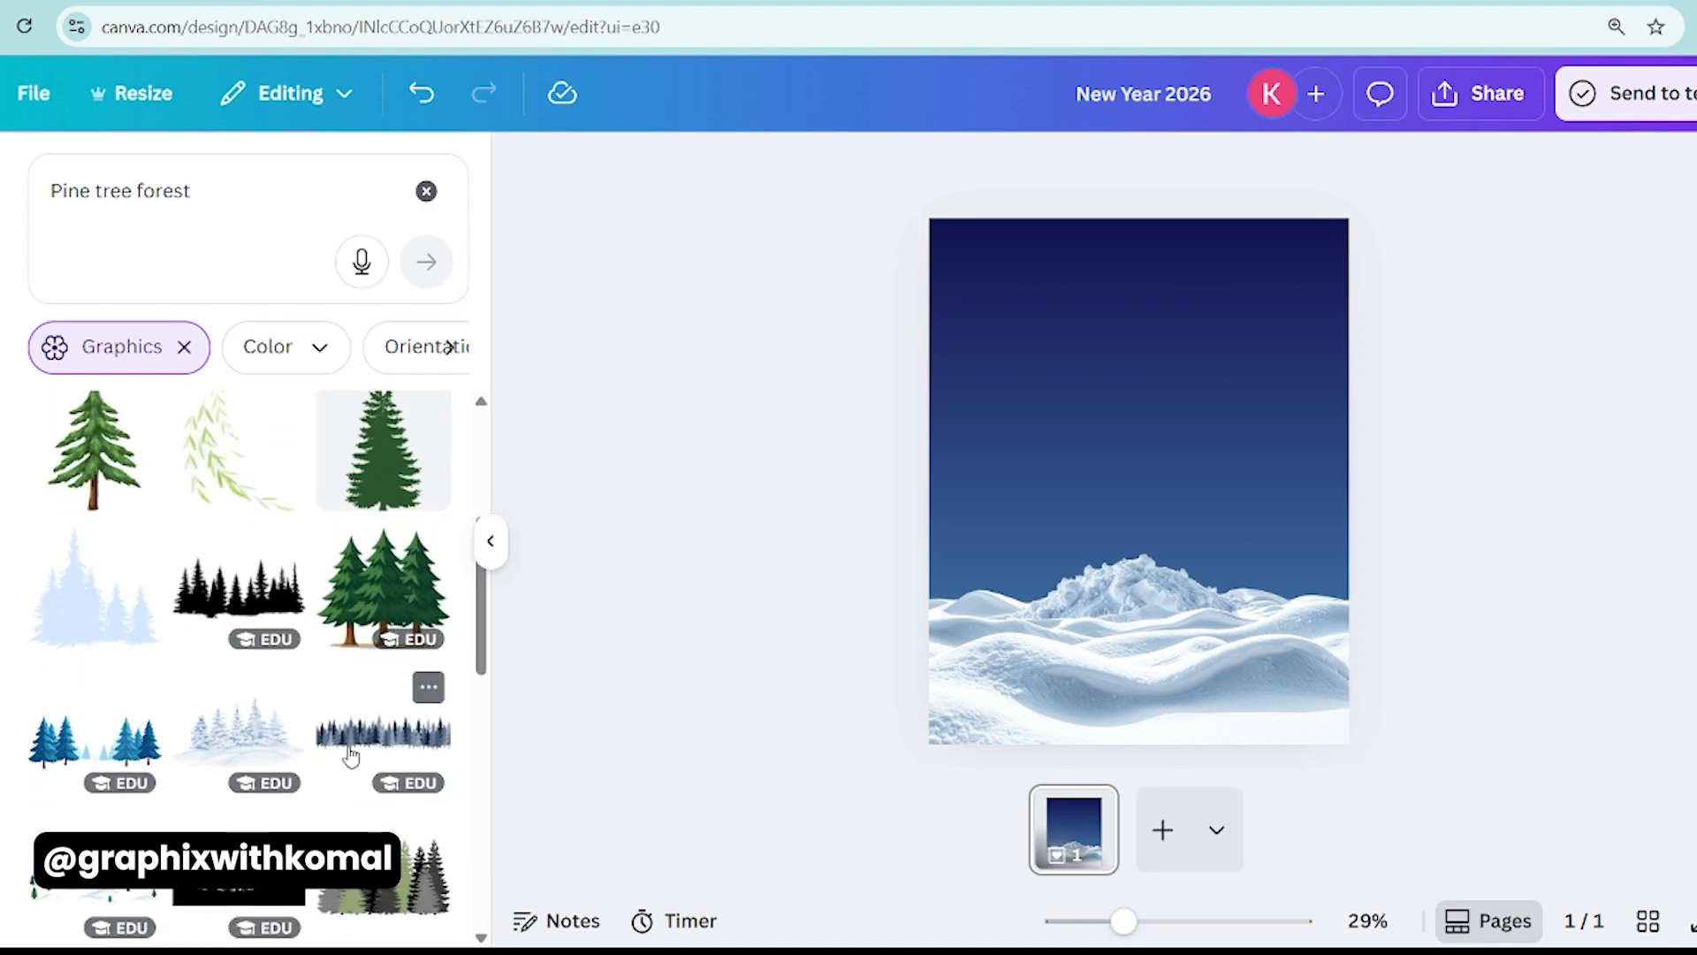
pyautogui.click(352, 743)
pyautogui.moveTo(969, 428); pyautogui.dragTo(919, 415)
pyautogui.moveTo(1045, 600); pyautogui.dragTo(1045, 667)
pyautogui.moveTo(1140, 482); pyautogui.dragTo(1140, 632)
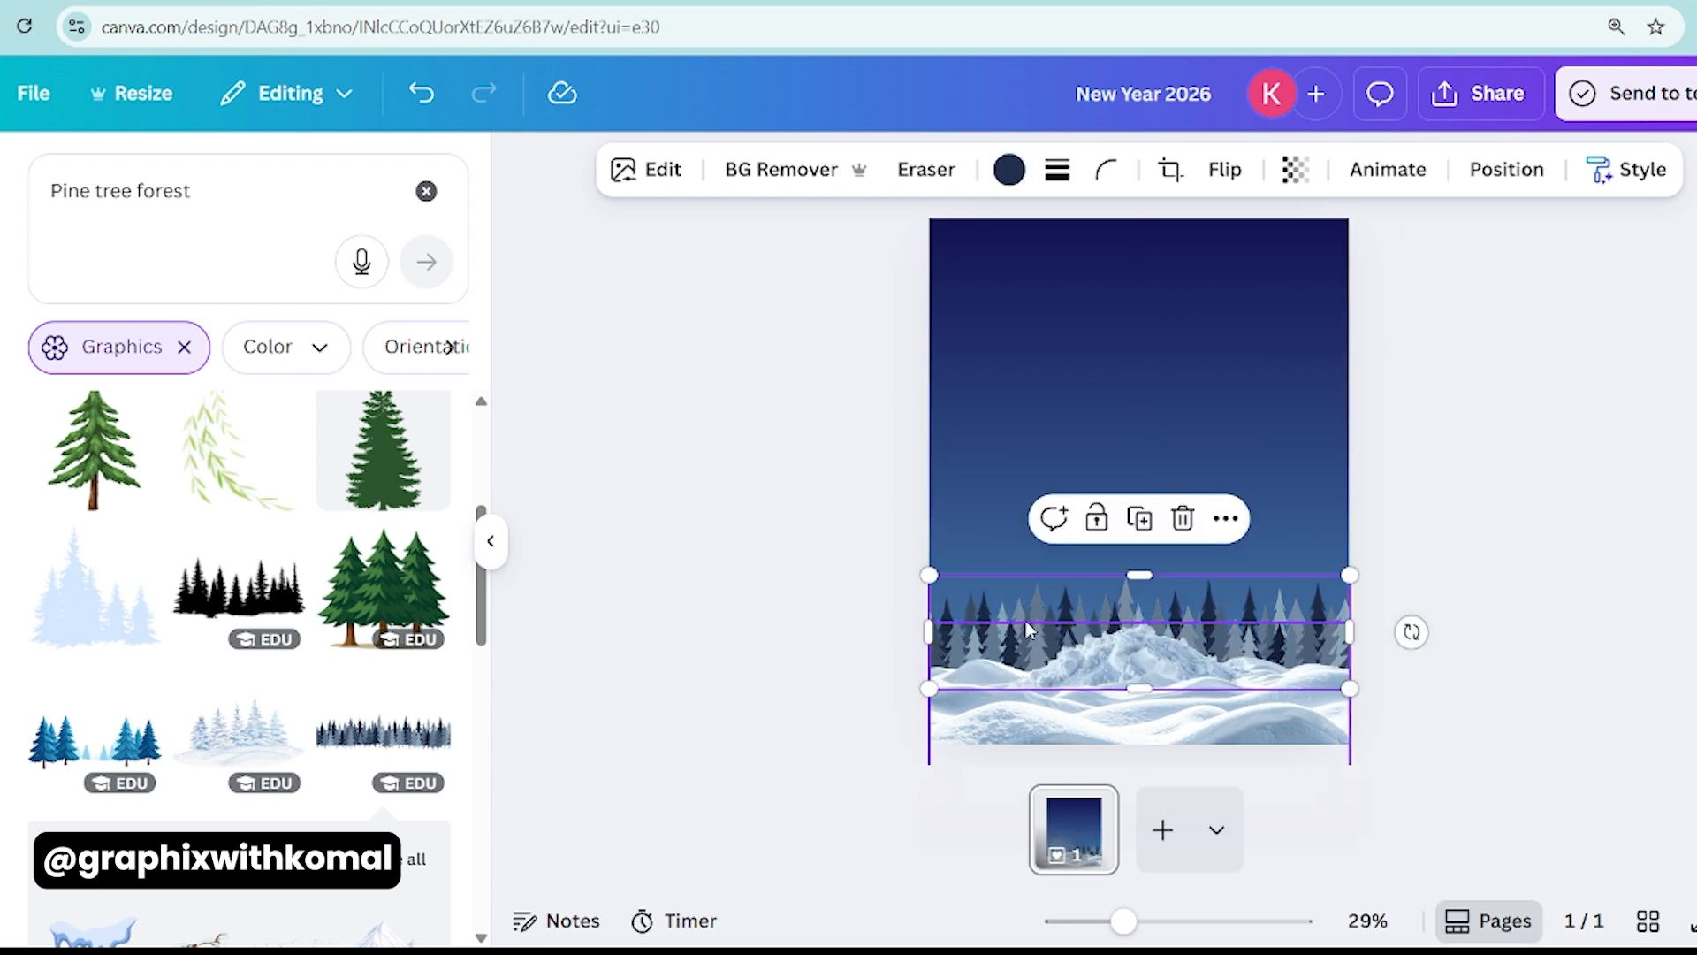
pyautogui.click(774, 590)
# - Search the graphics for 2026 and browse the number designs
pyautogui.doubleClick(150, 190)
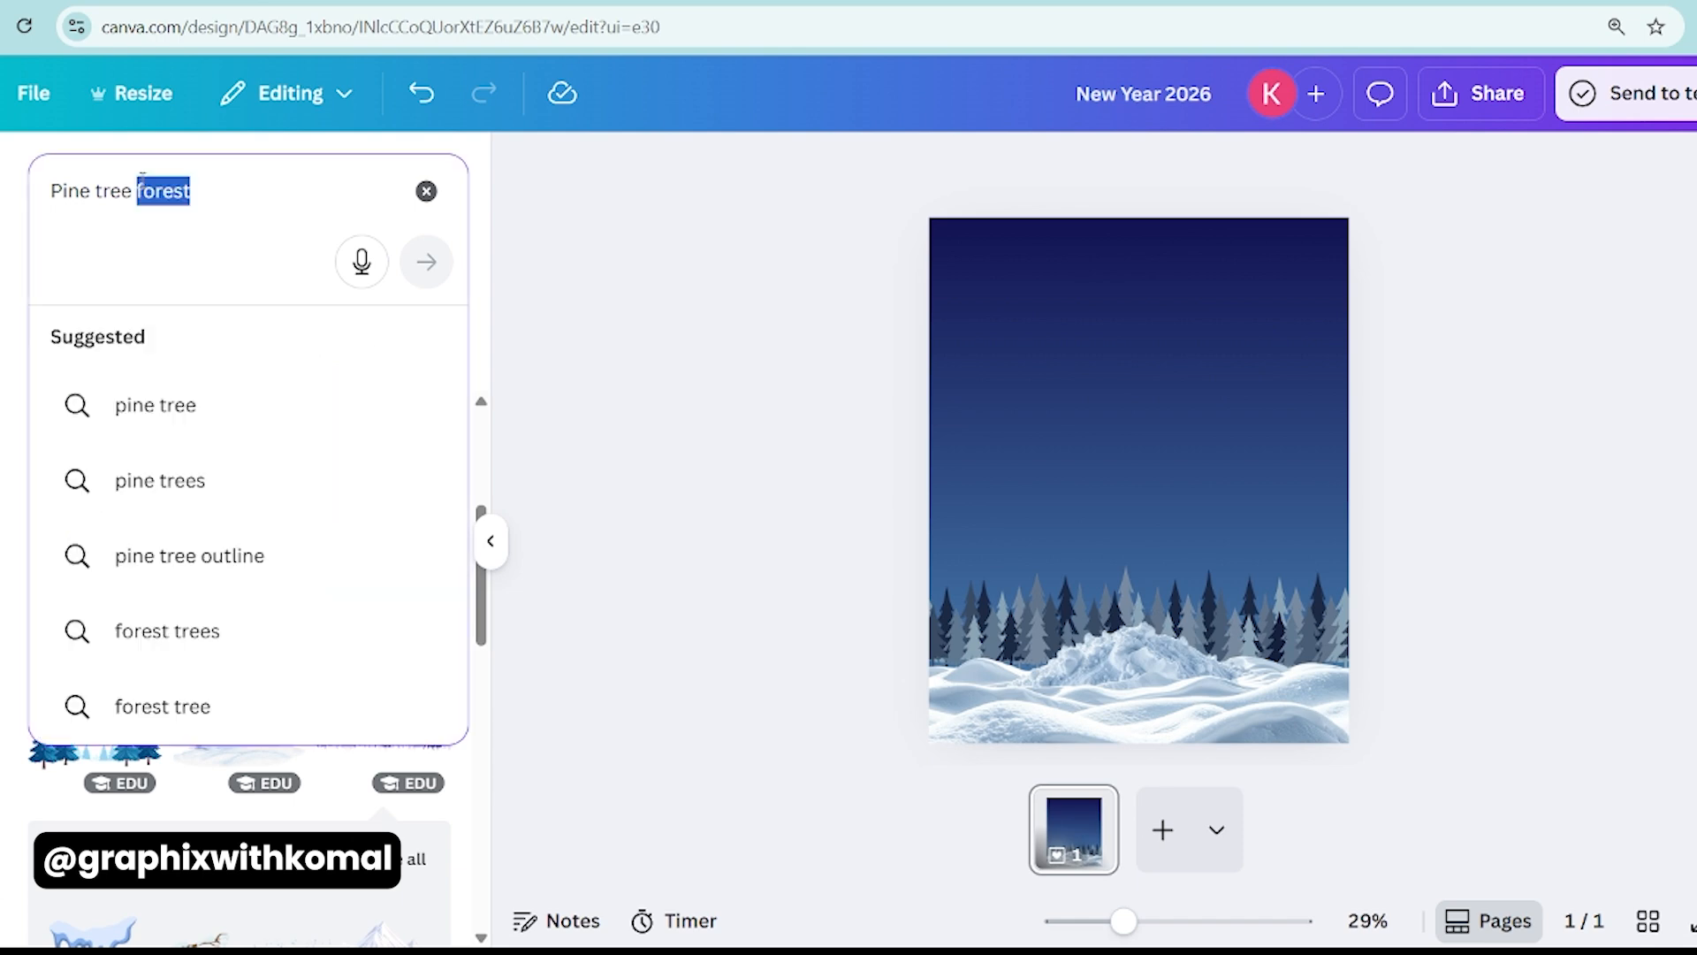
pyautogui.write('202')
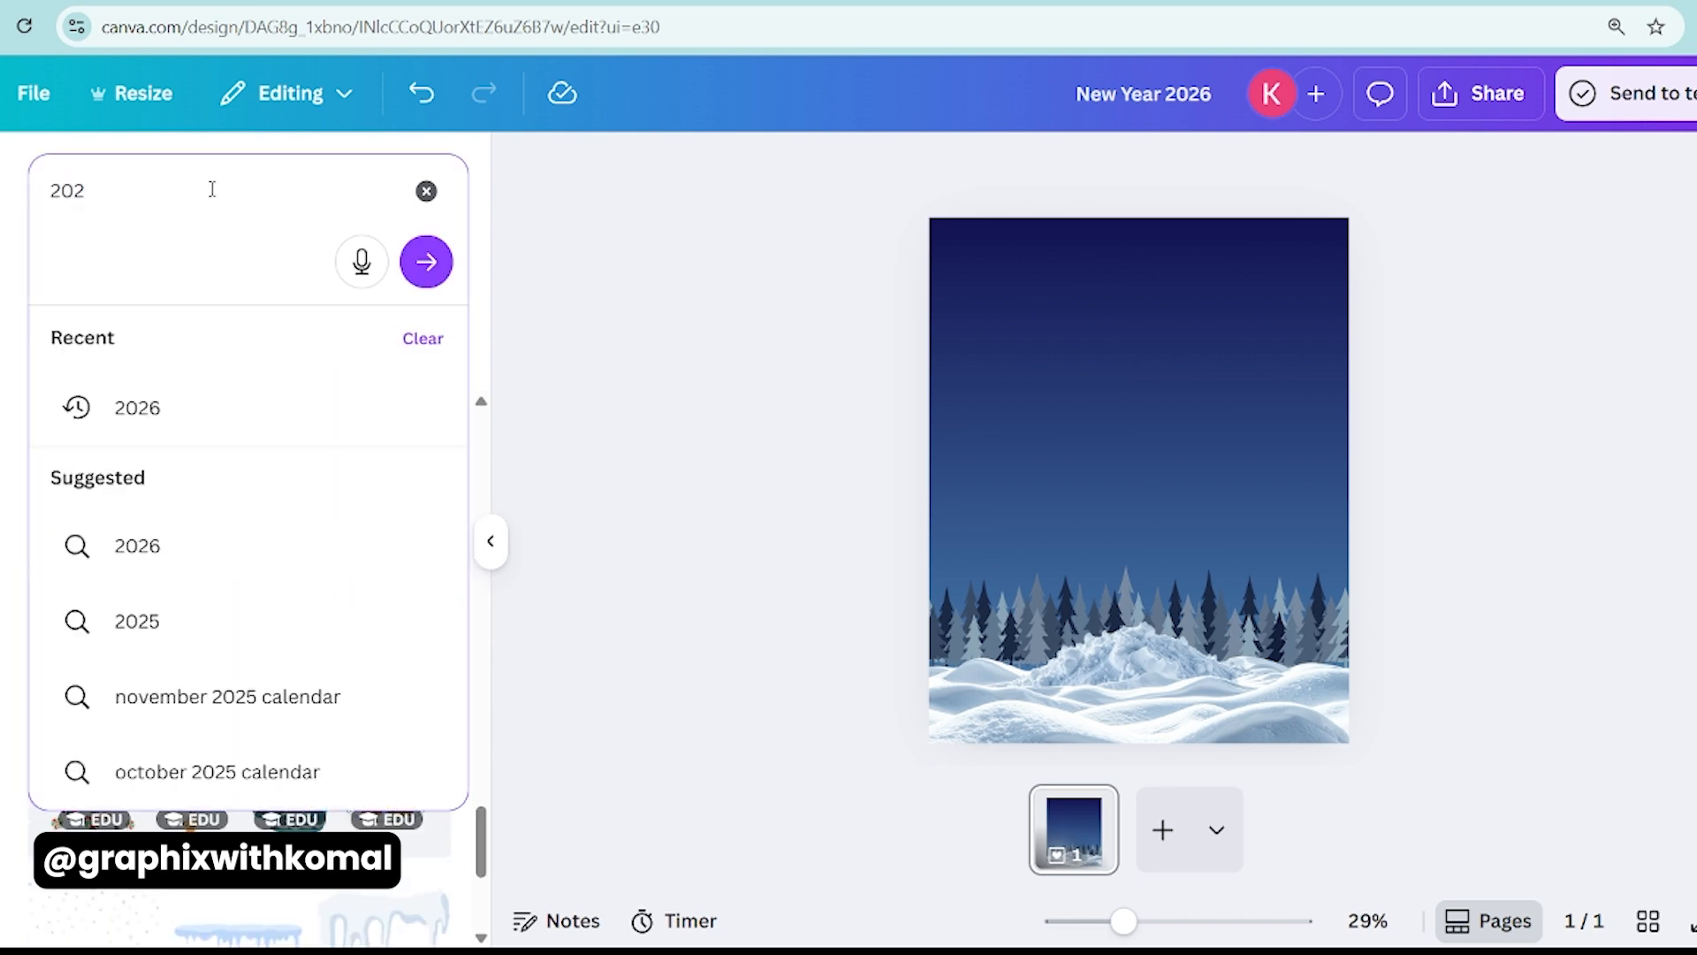
pyautogui.write('6')
pyautogui.press('Return')
pyautogui.scroll(-3, 259, 643)
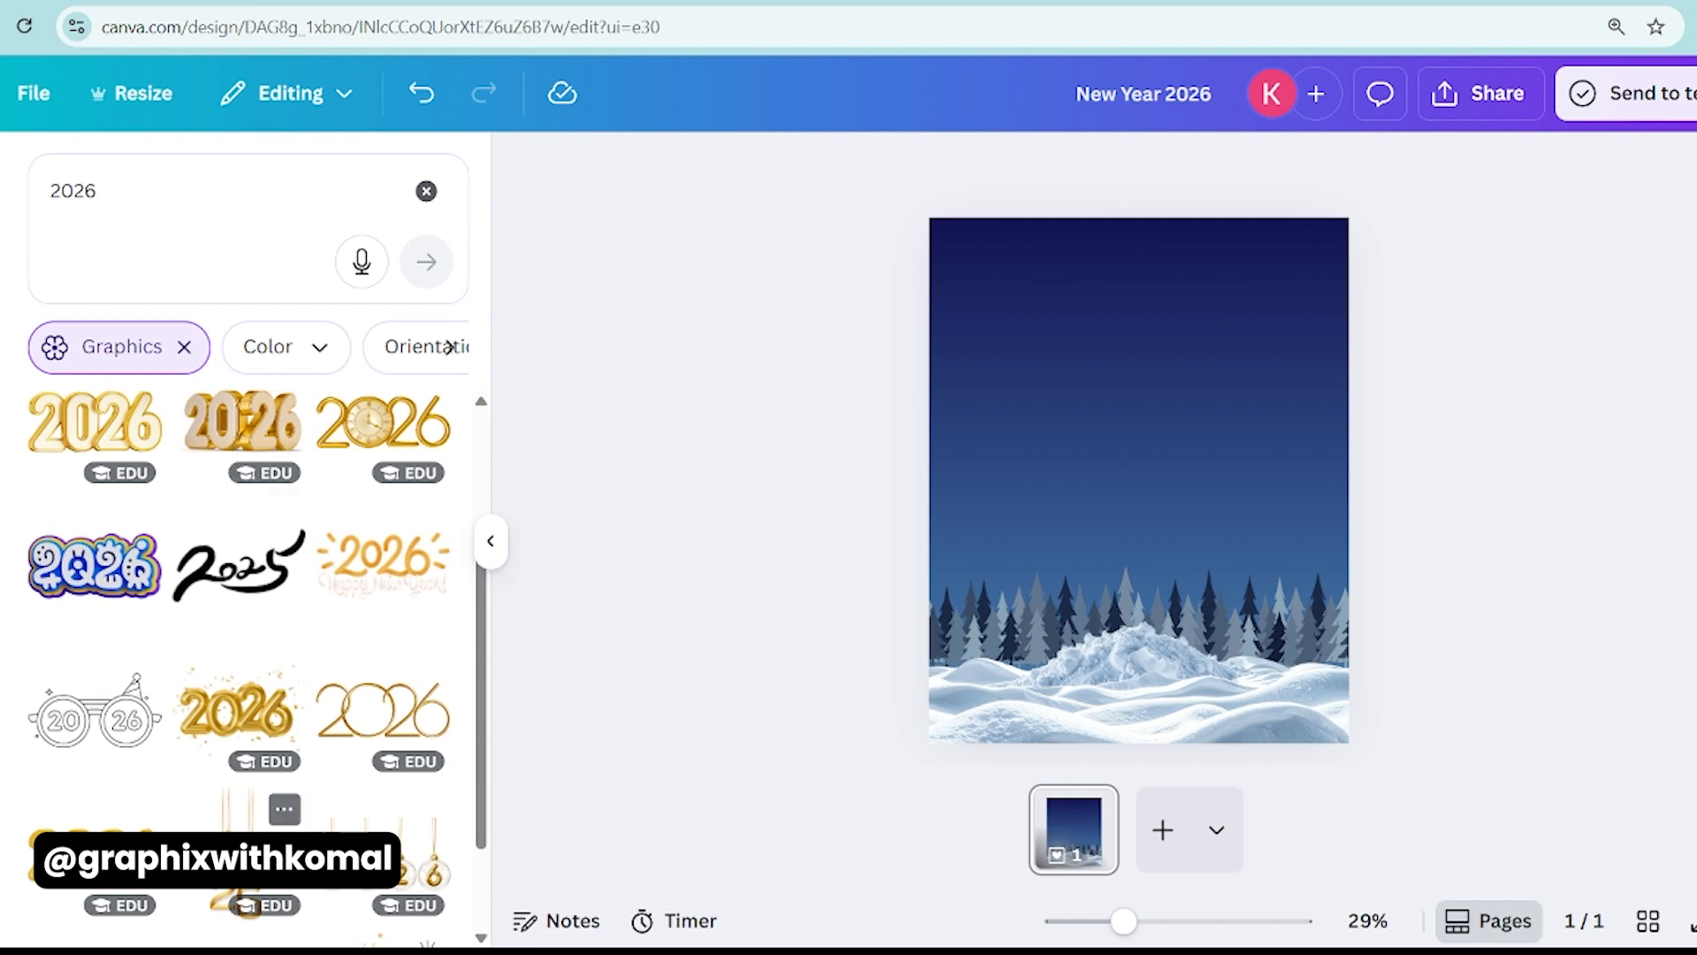
pyautogui.scroll(-3, 247, 663)
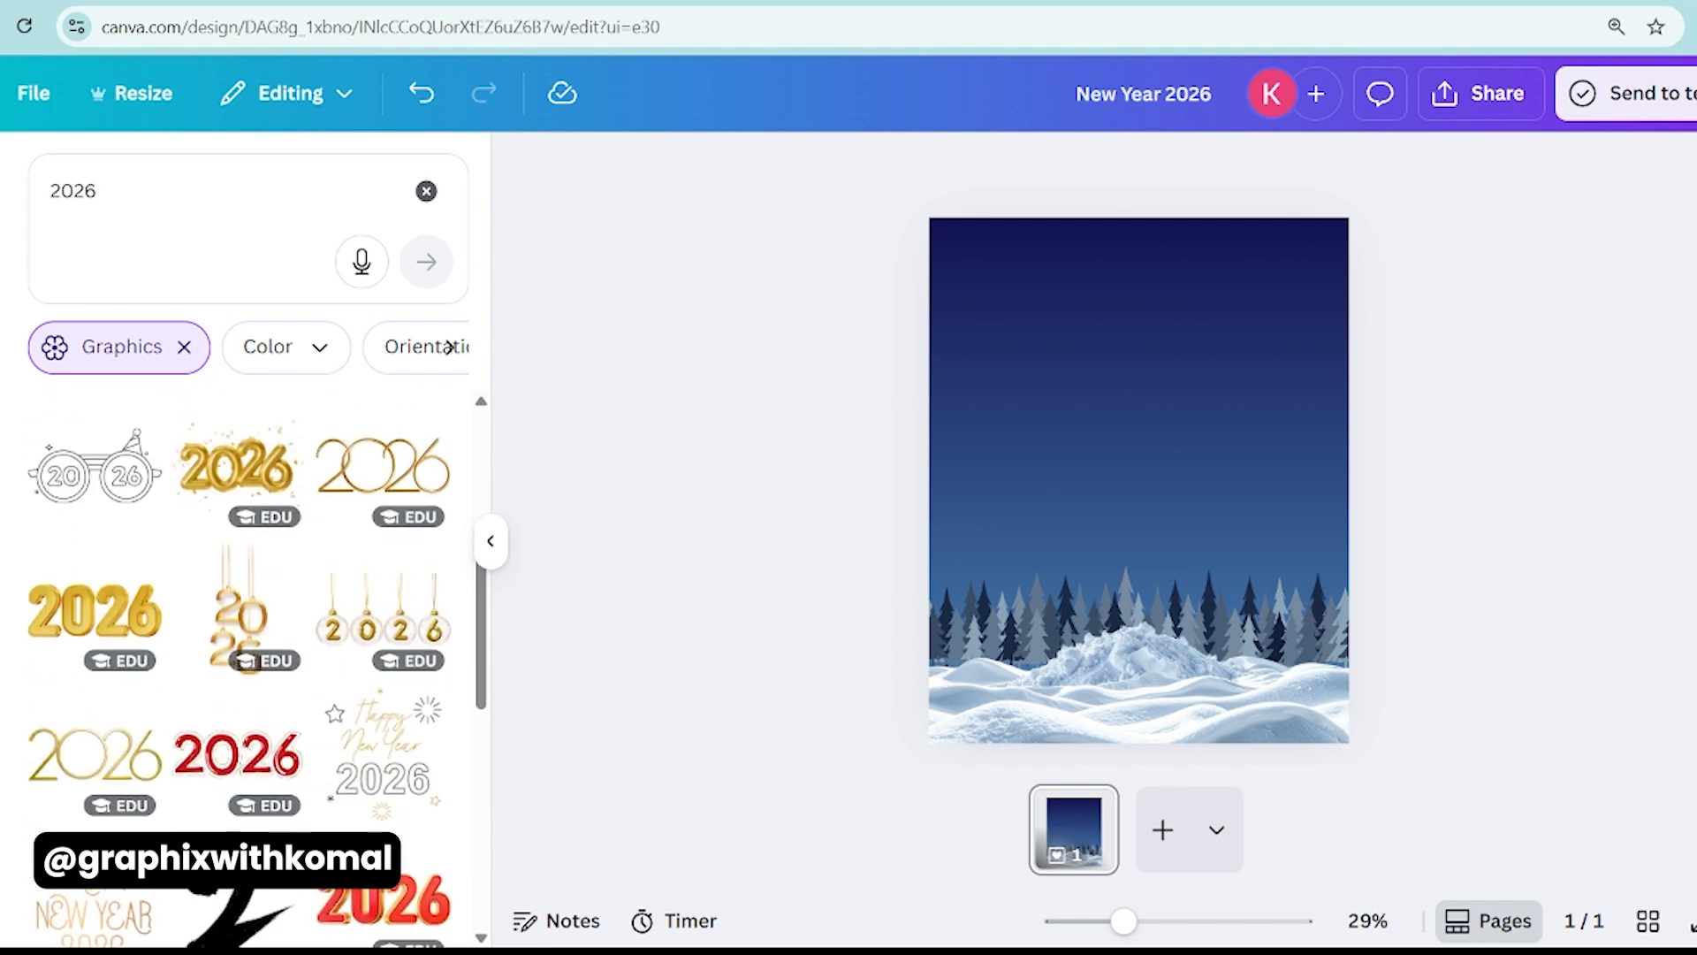
pyautogui.scroll(-5, 239, 707)
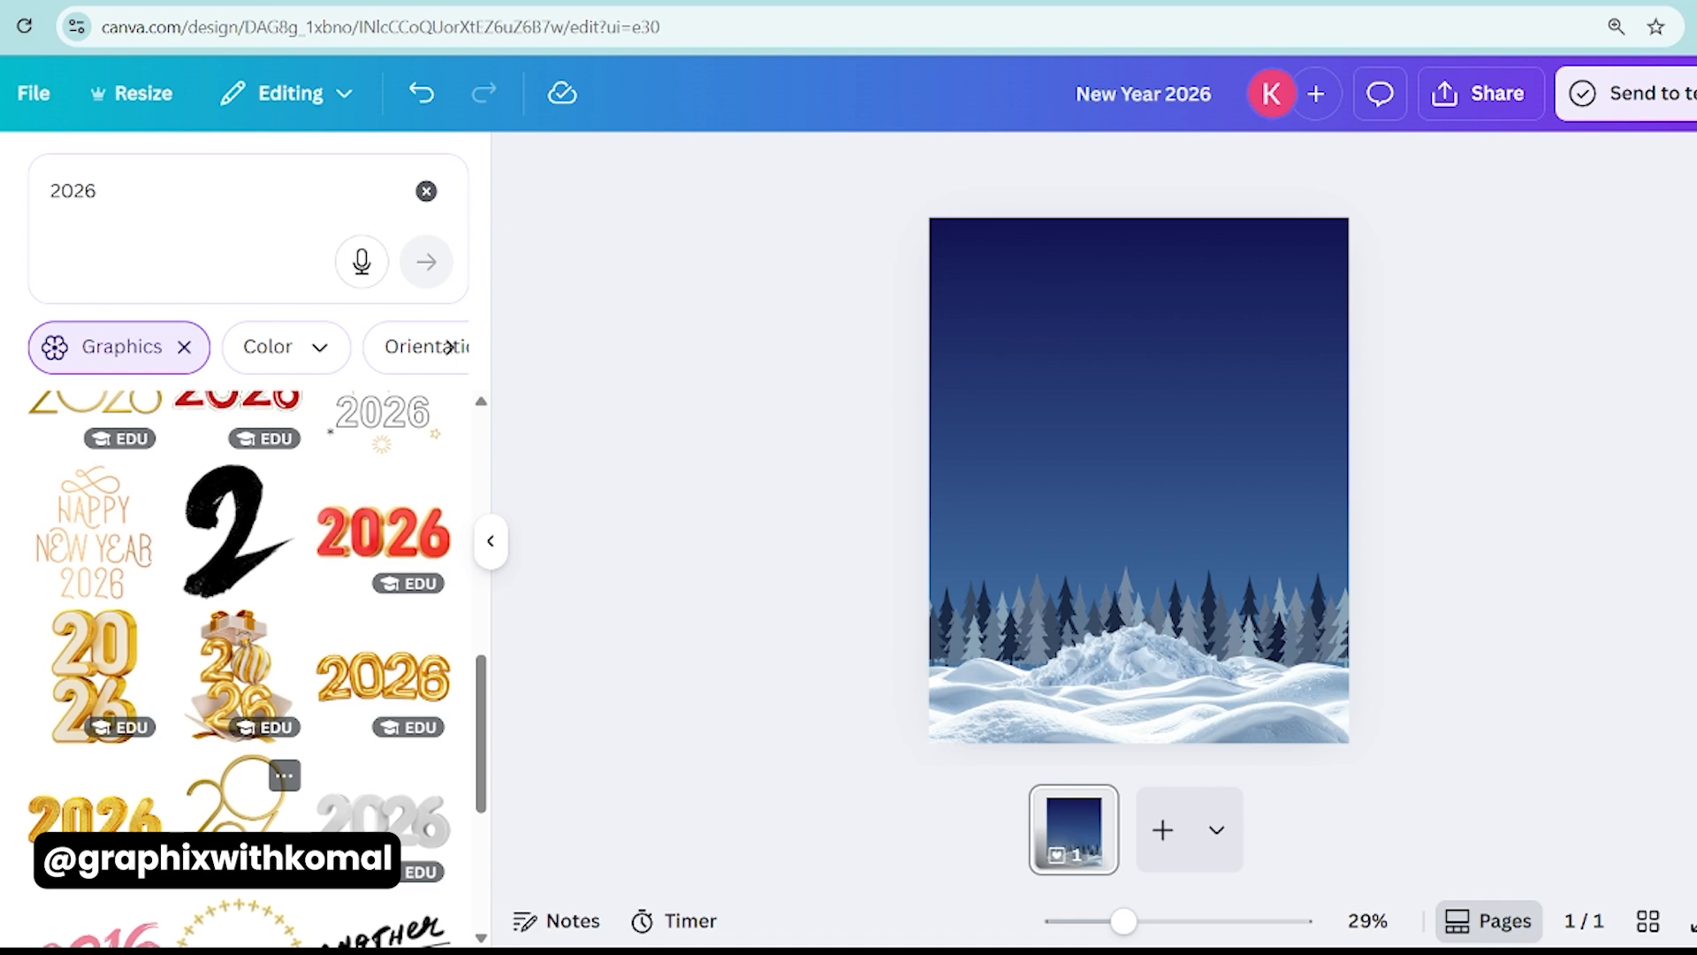
# - Add the stacked white-and-gold 2026 graphic, shrink it and stand it on the snow in the page's lower right area
pyautogui.click(94, 654)
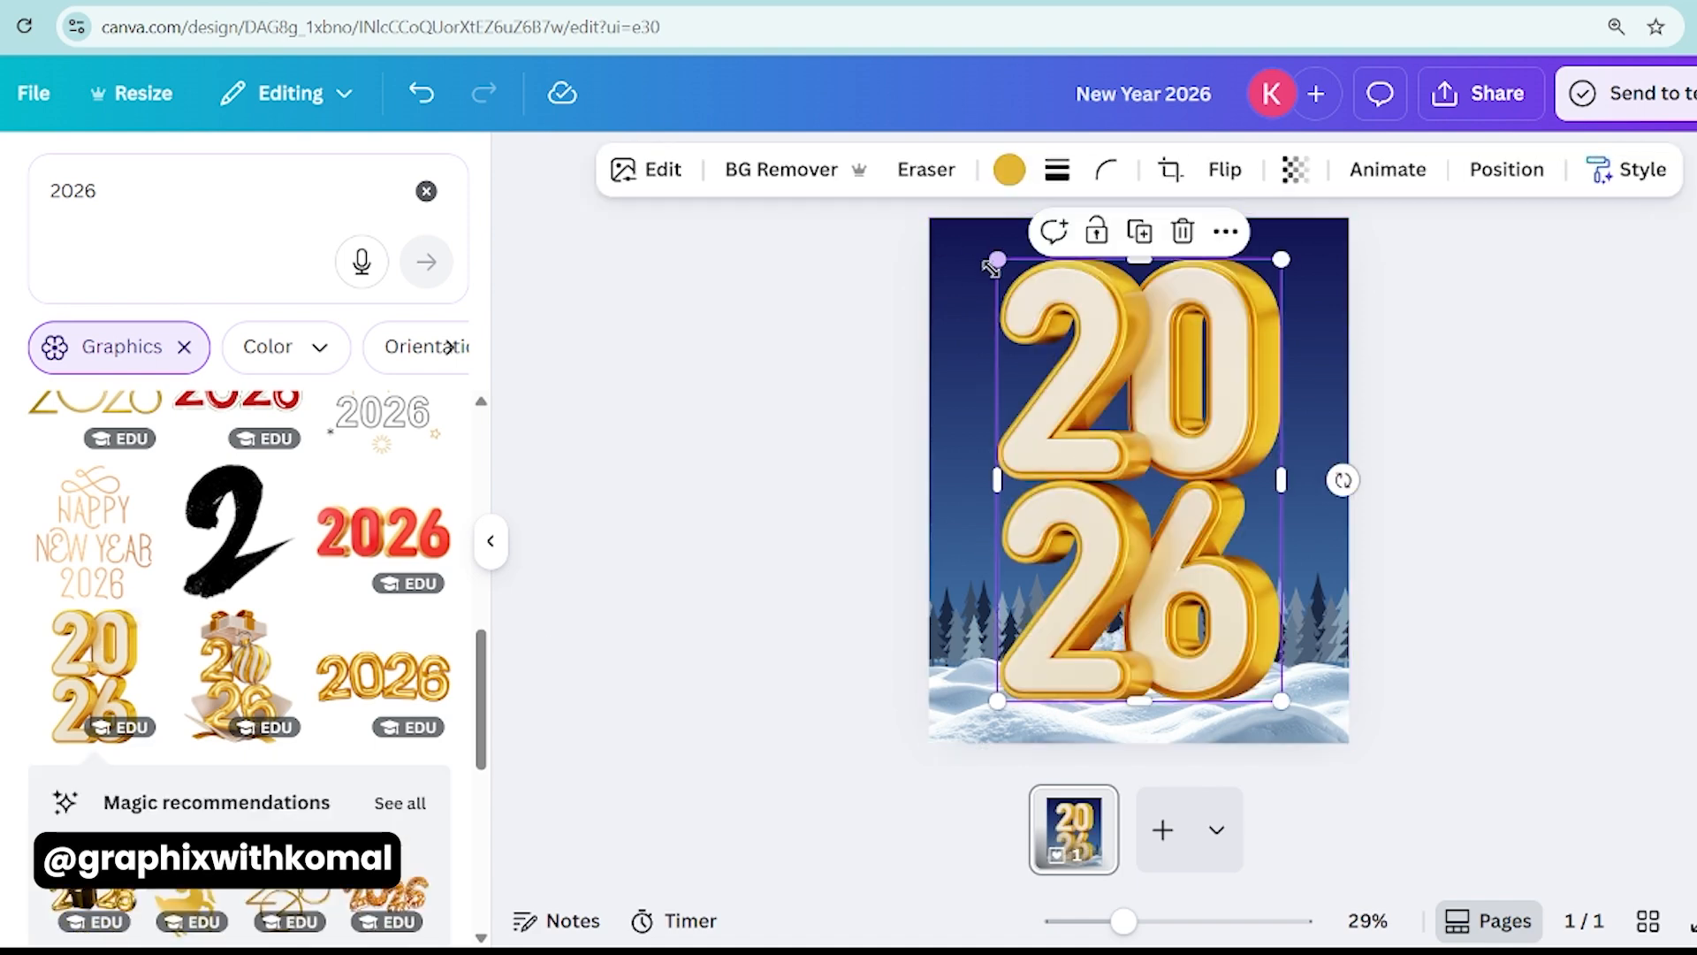
pyautogui.moveTo(997, 262); pyautogui.dragTo(1115, 430)
pyautogui.moveTo(1192, 556); pyautogui.dragTo(1232, 557)
pyautogui.moveTo(1317, 442); pyautogui.dragTo(1298, 475)
pyautogui.moveTo(1229, 592); pyautogui.dragTo(1234, 592)
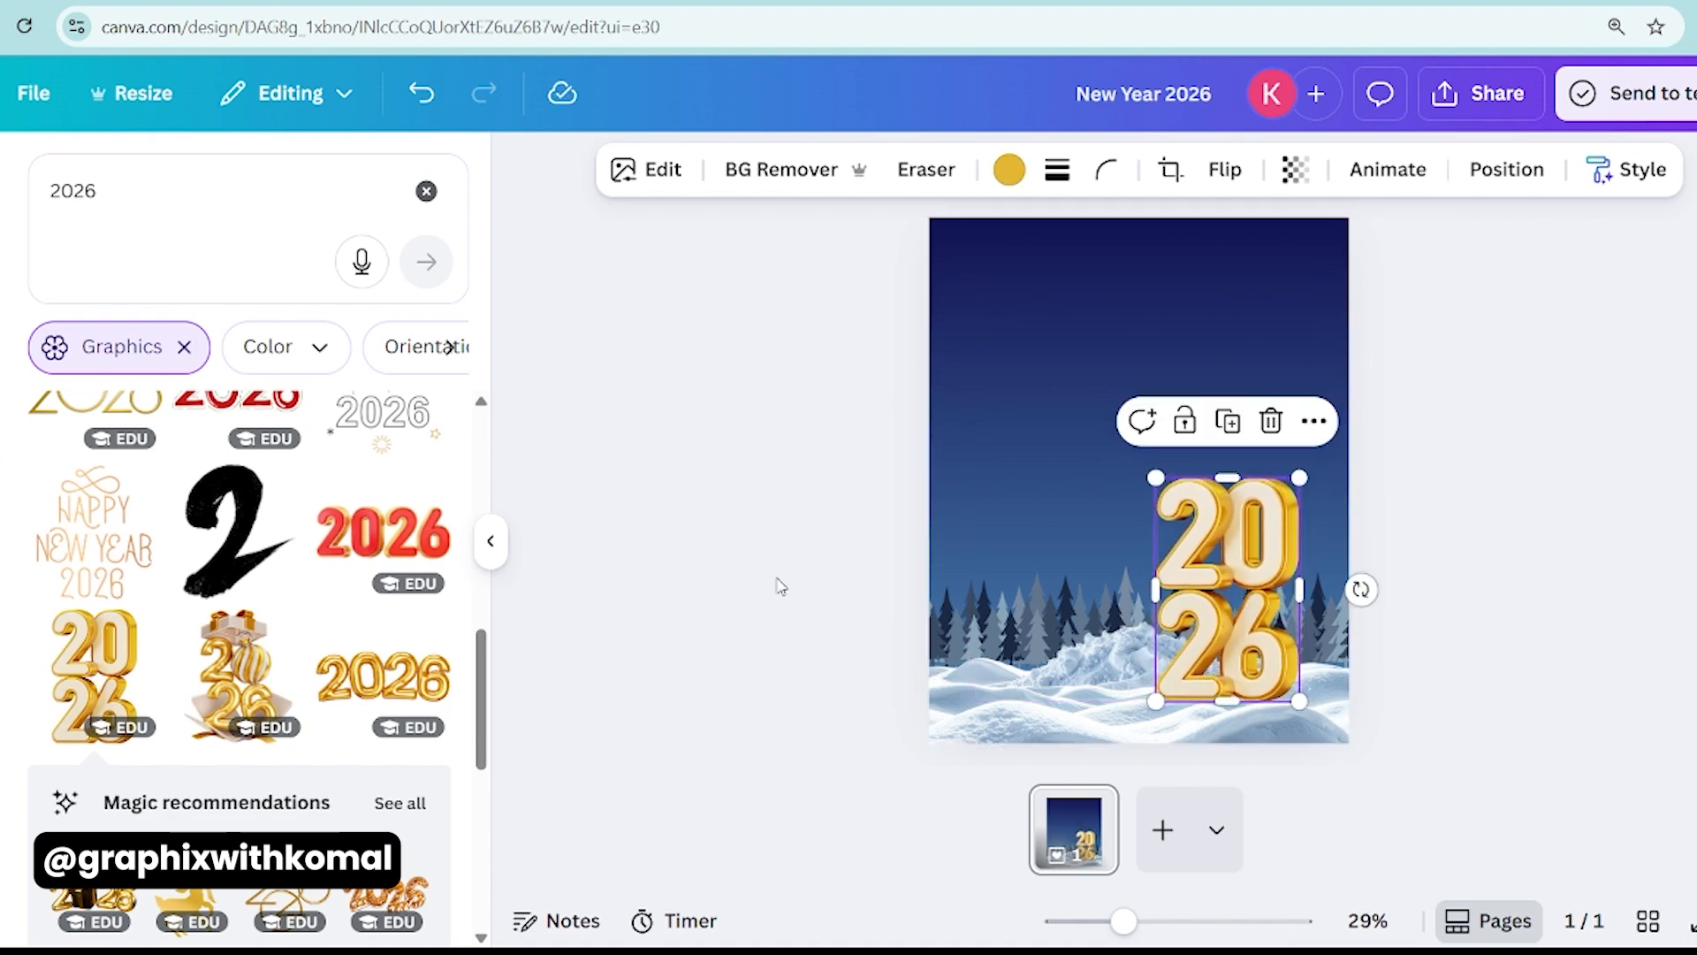
pyautogui.click(848, 587)
# - Add the white-and-gold 2026 graphic with a golden ornament as its zero and delete the stacked 2026 graphic
pyautogui.scroll(-5, 232, 720)
pyautogui.scroll(-4, 231, 720)
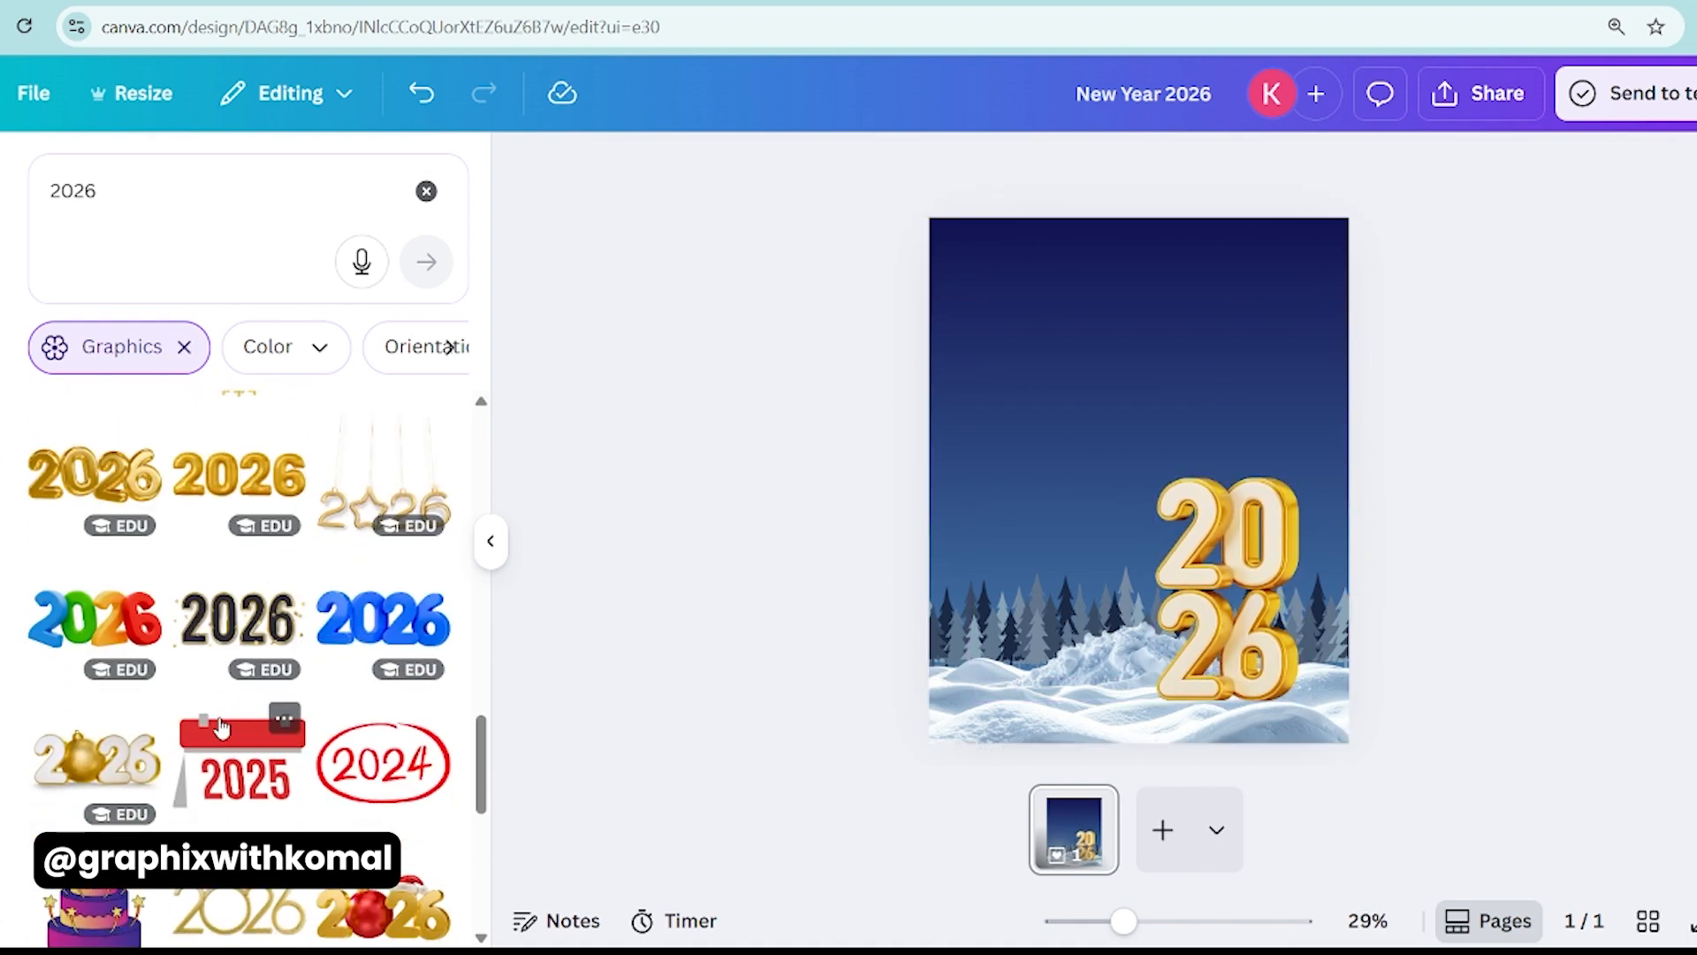
pyautogui.scroll(-4, 177, 477)
pyautogui.scroll(1, 177, 486)
pyautogui.click(97, 494)
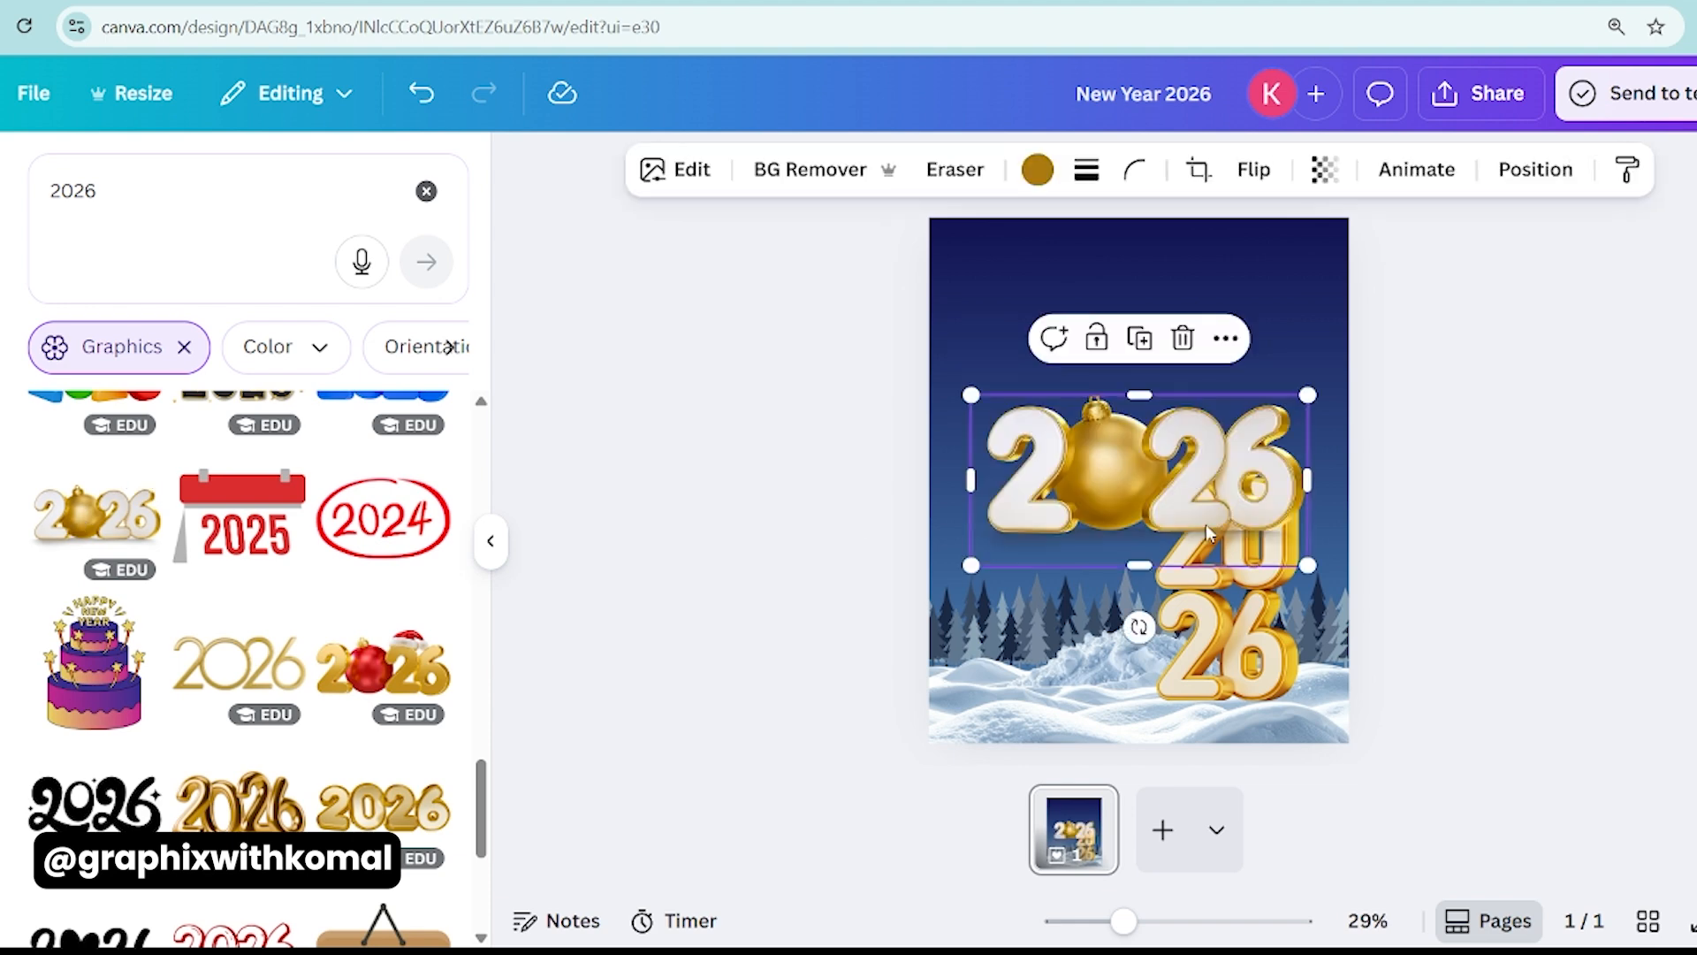
pyautogui.click(1271, 421)
# - Move the ornament 2026 graphic down onto the snow and center it horizontally on the page
pyautogui.moveTo(1132, 447); pyautogui.dragTo(1152, 675)
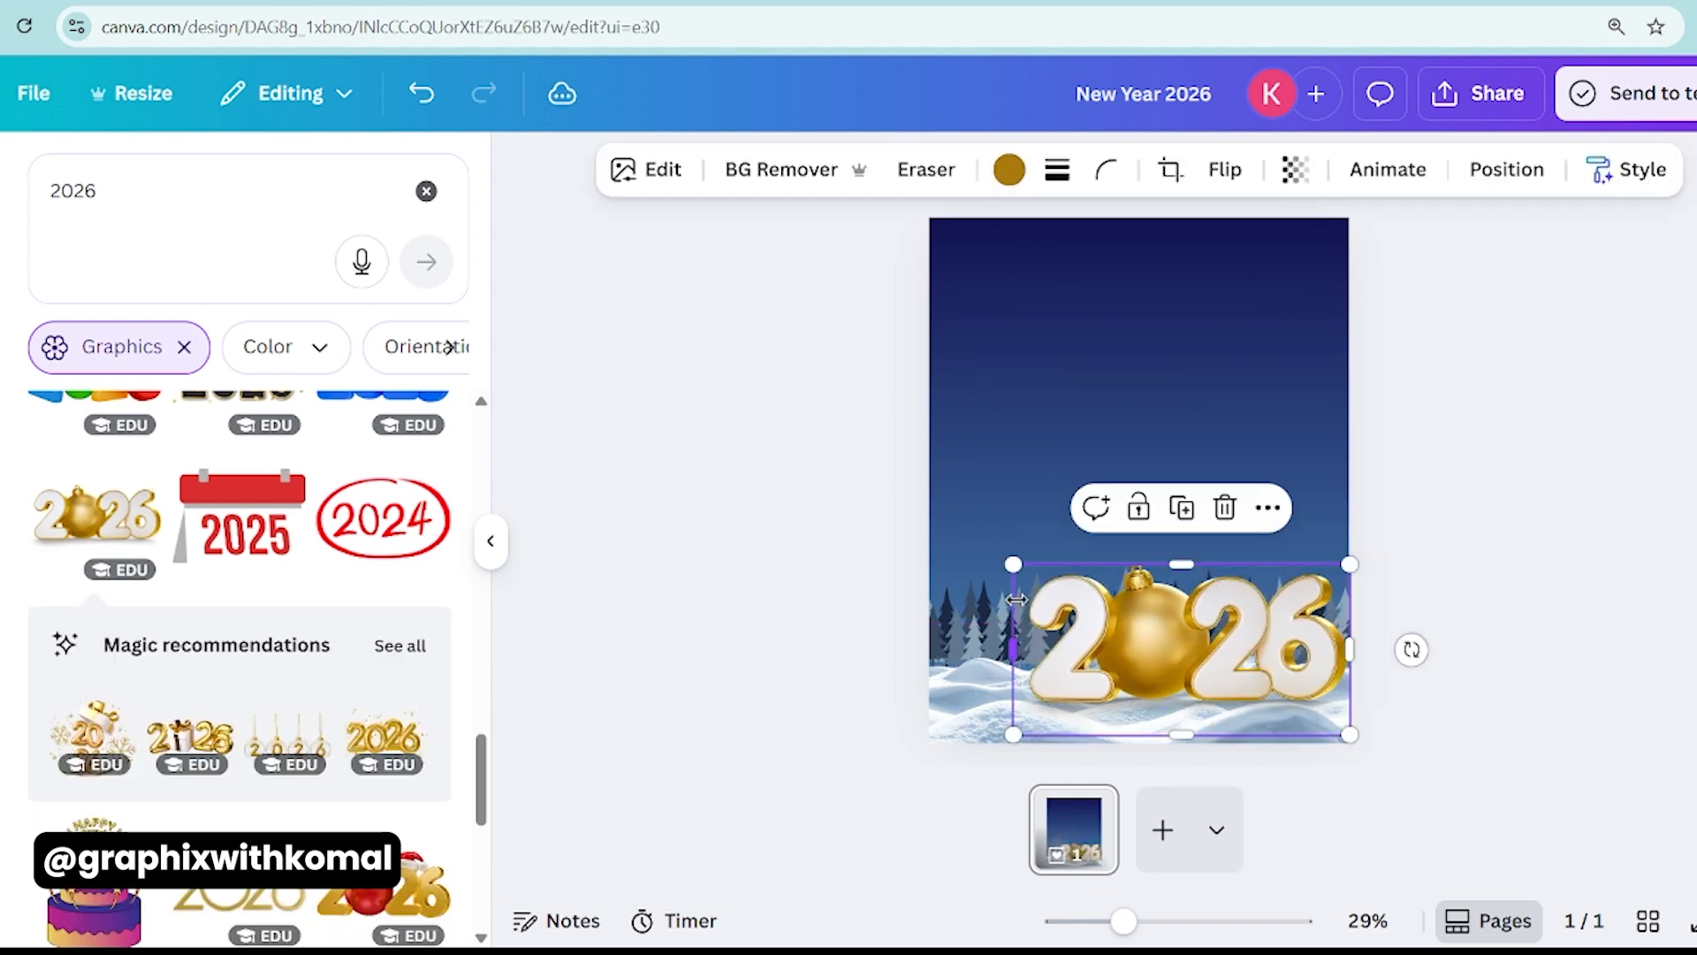
pyautogui.moveTo(1249, 621); pyautogui.dragTo(1213, 621)
pyautogui.click(830, 612)
# - Search the graphics for dark golden background, shorten the search to dark golden and browse the results
pyautogui.click(211, 207)
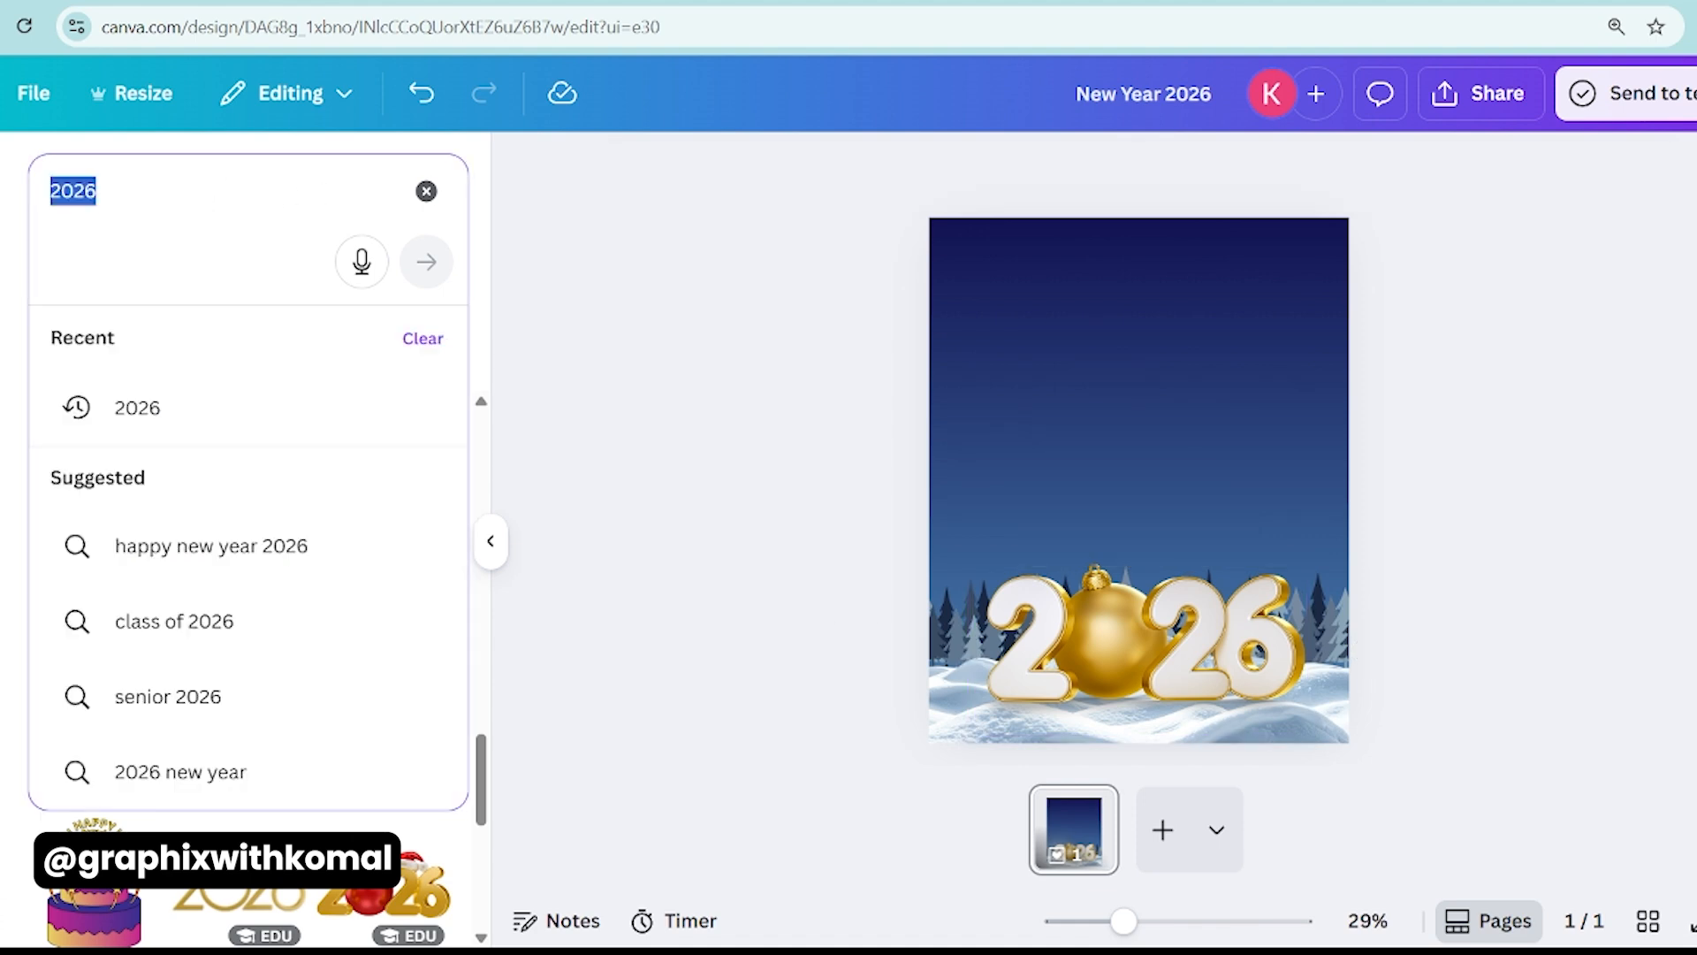
pyautogui.write('golden')
pyautogui.press('Down')
pyautogui.press('Down')
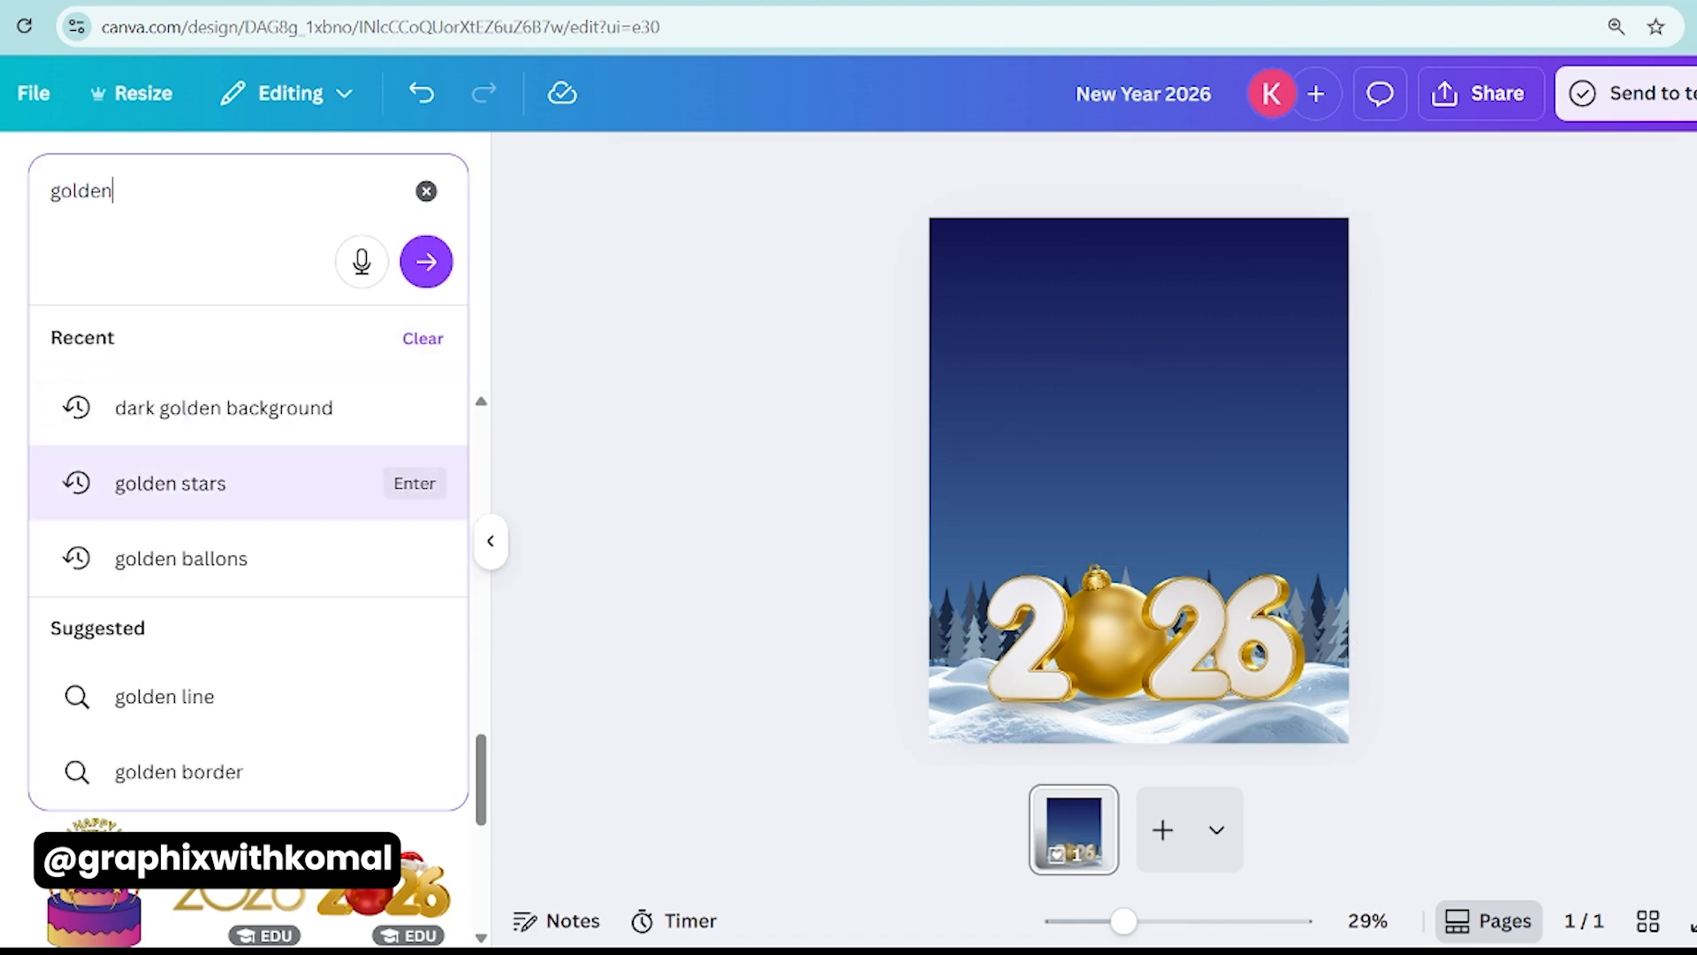
pyautogui.press('Return')
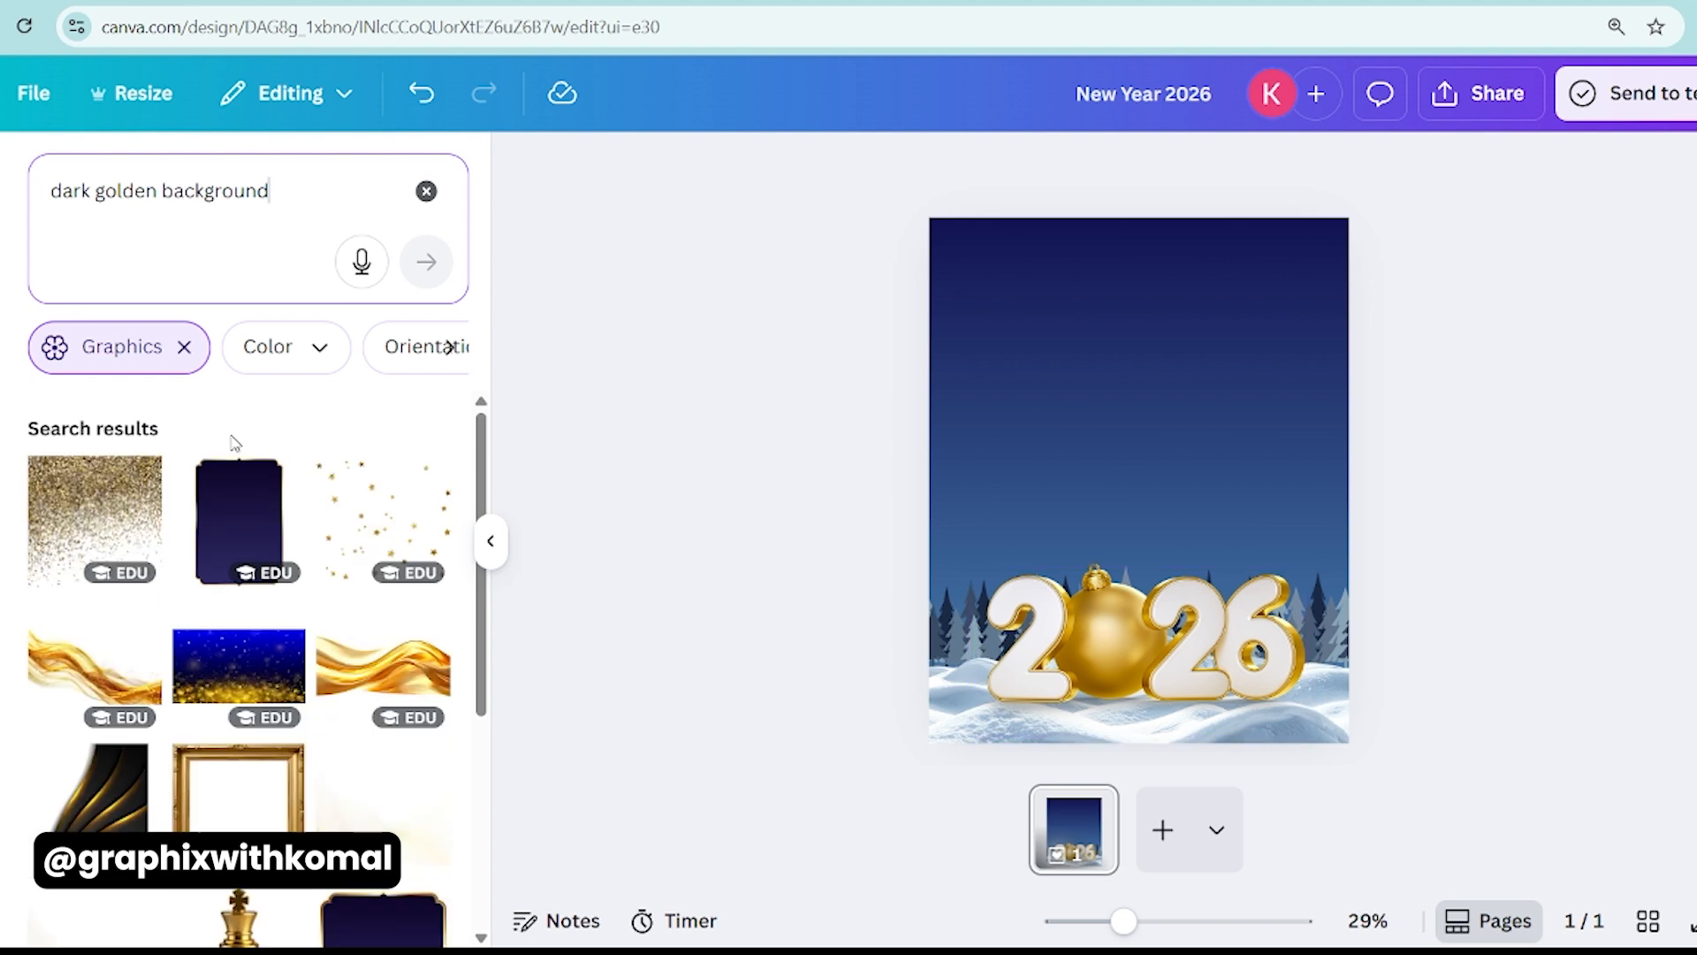
pyautogui.moveTo(159, 188); pyautogui.dragTo(379, 211)
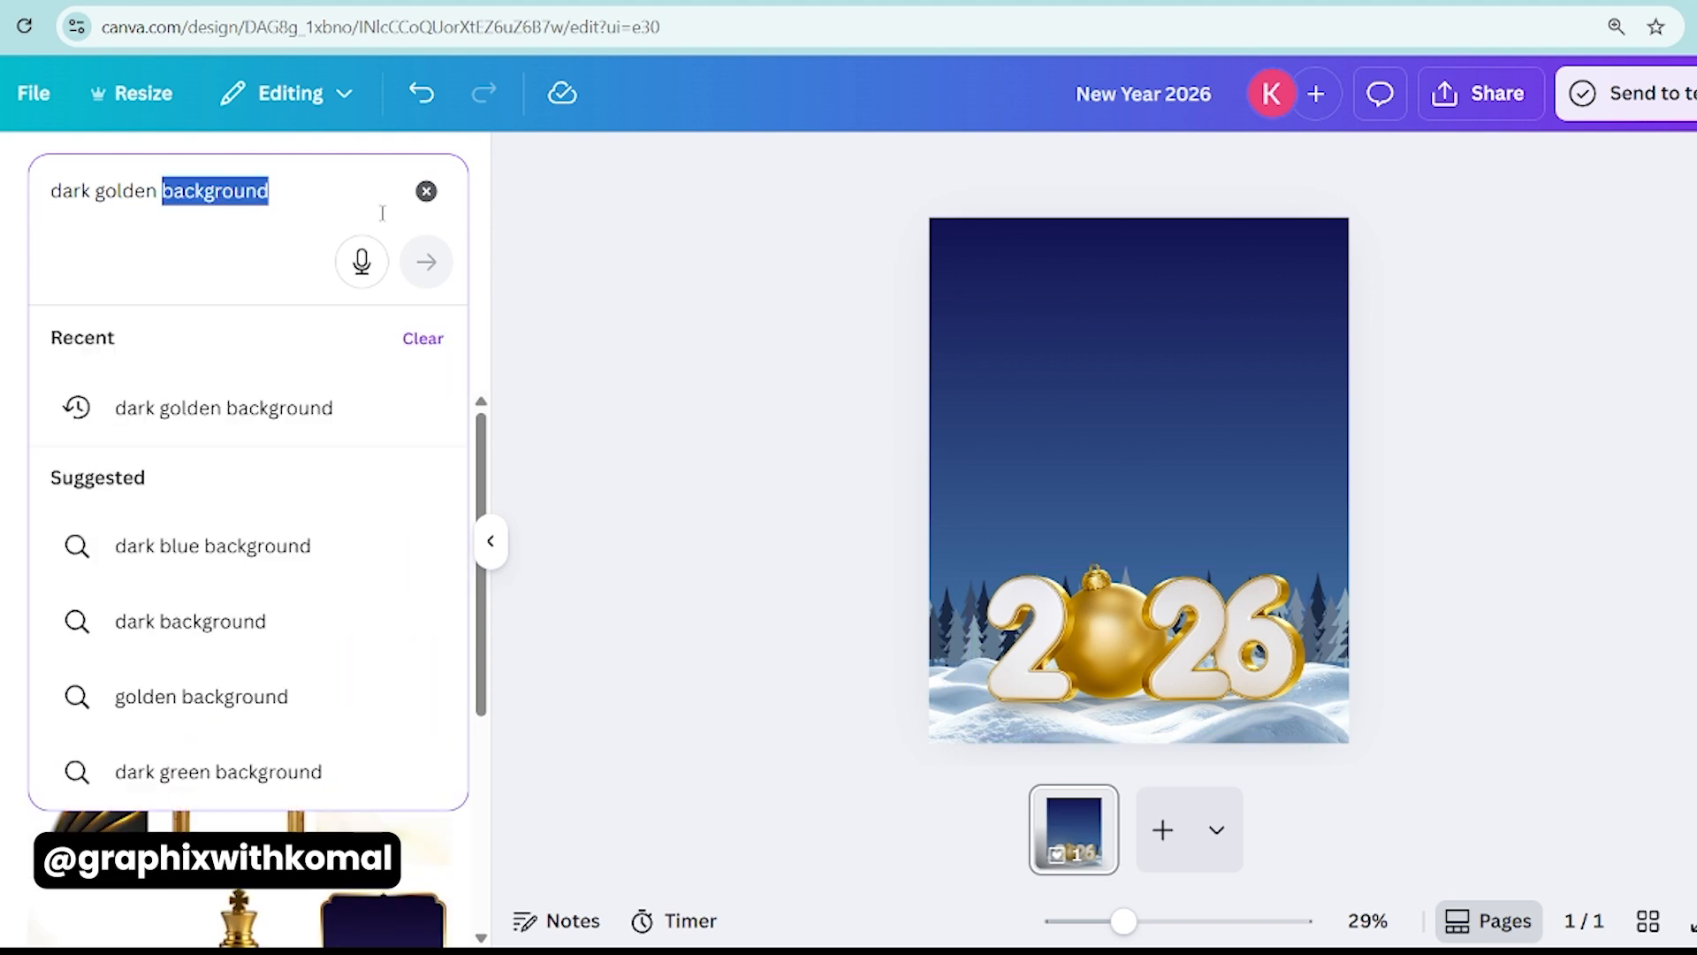
pyautogui.press('BackSpace')
pyautogui.press('Return')
pyautogui.scroll(-1, 185, 501)
pyautogui.scroll(-2, 186, 500)
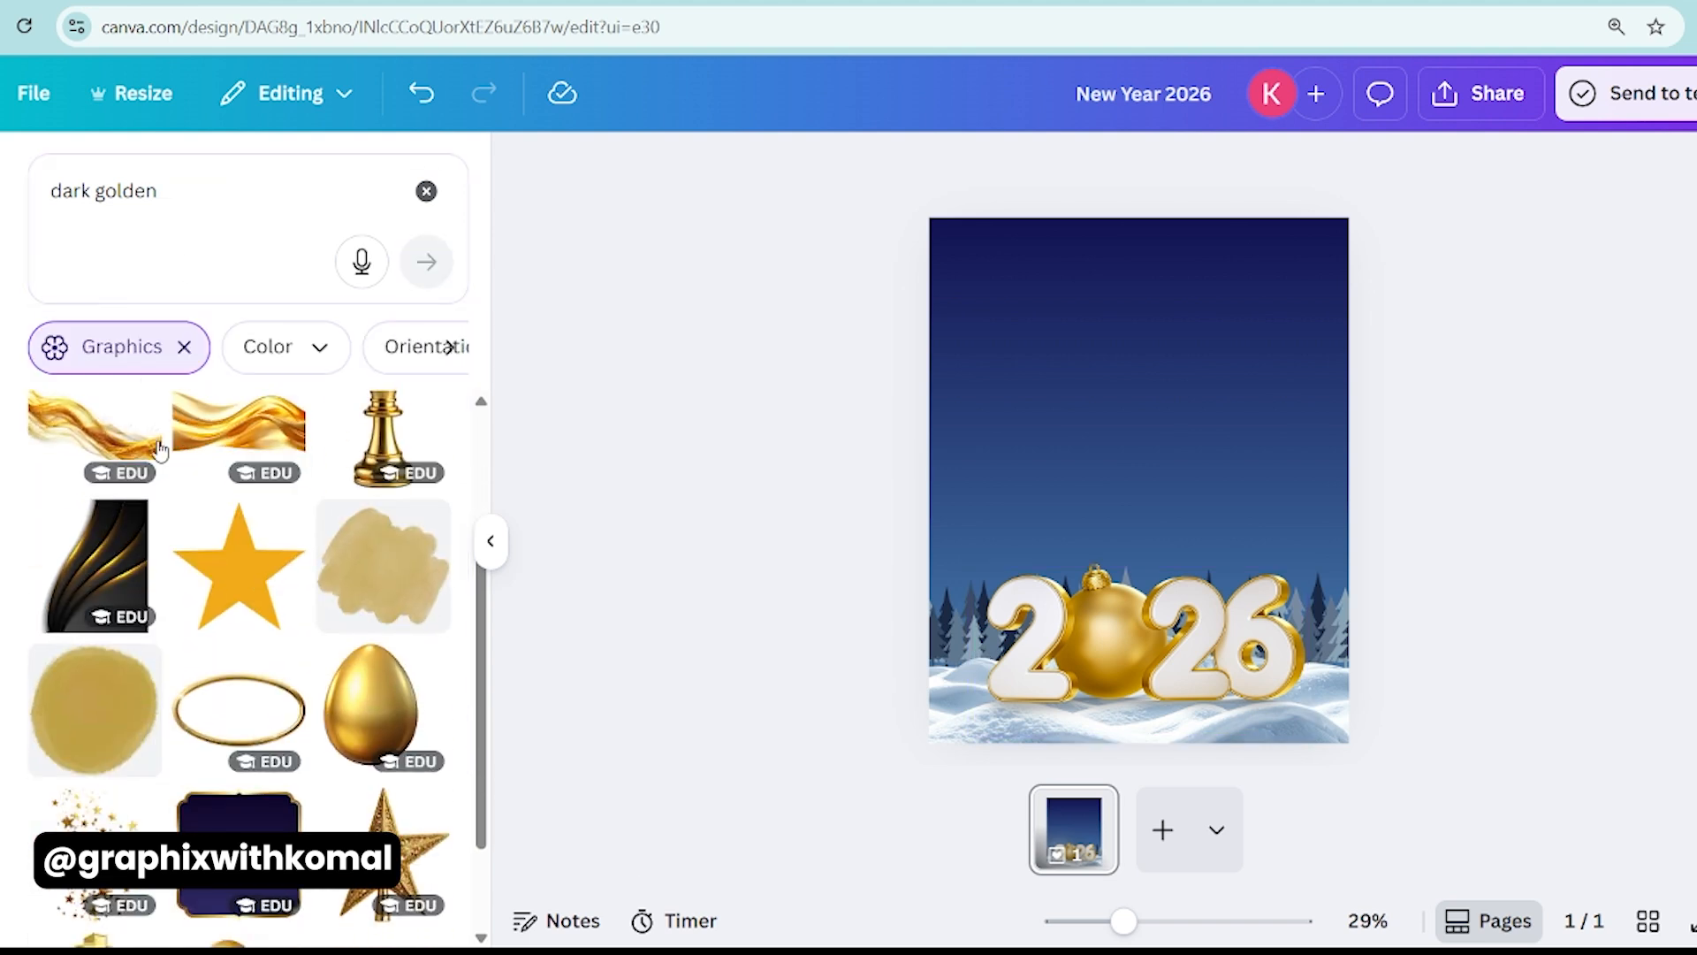
# - Search the graphics for golden hanging decoration and add the golden snowflake hanging on a string
pyautogui.click(192, 187)
pyautogui.write('hanging dec')
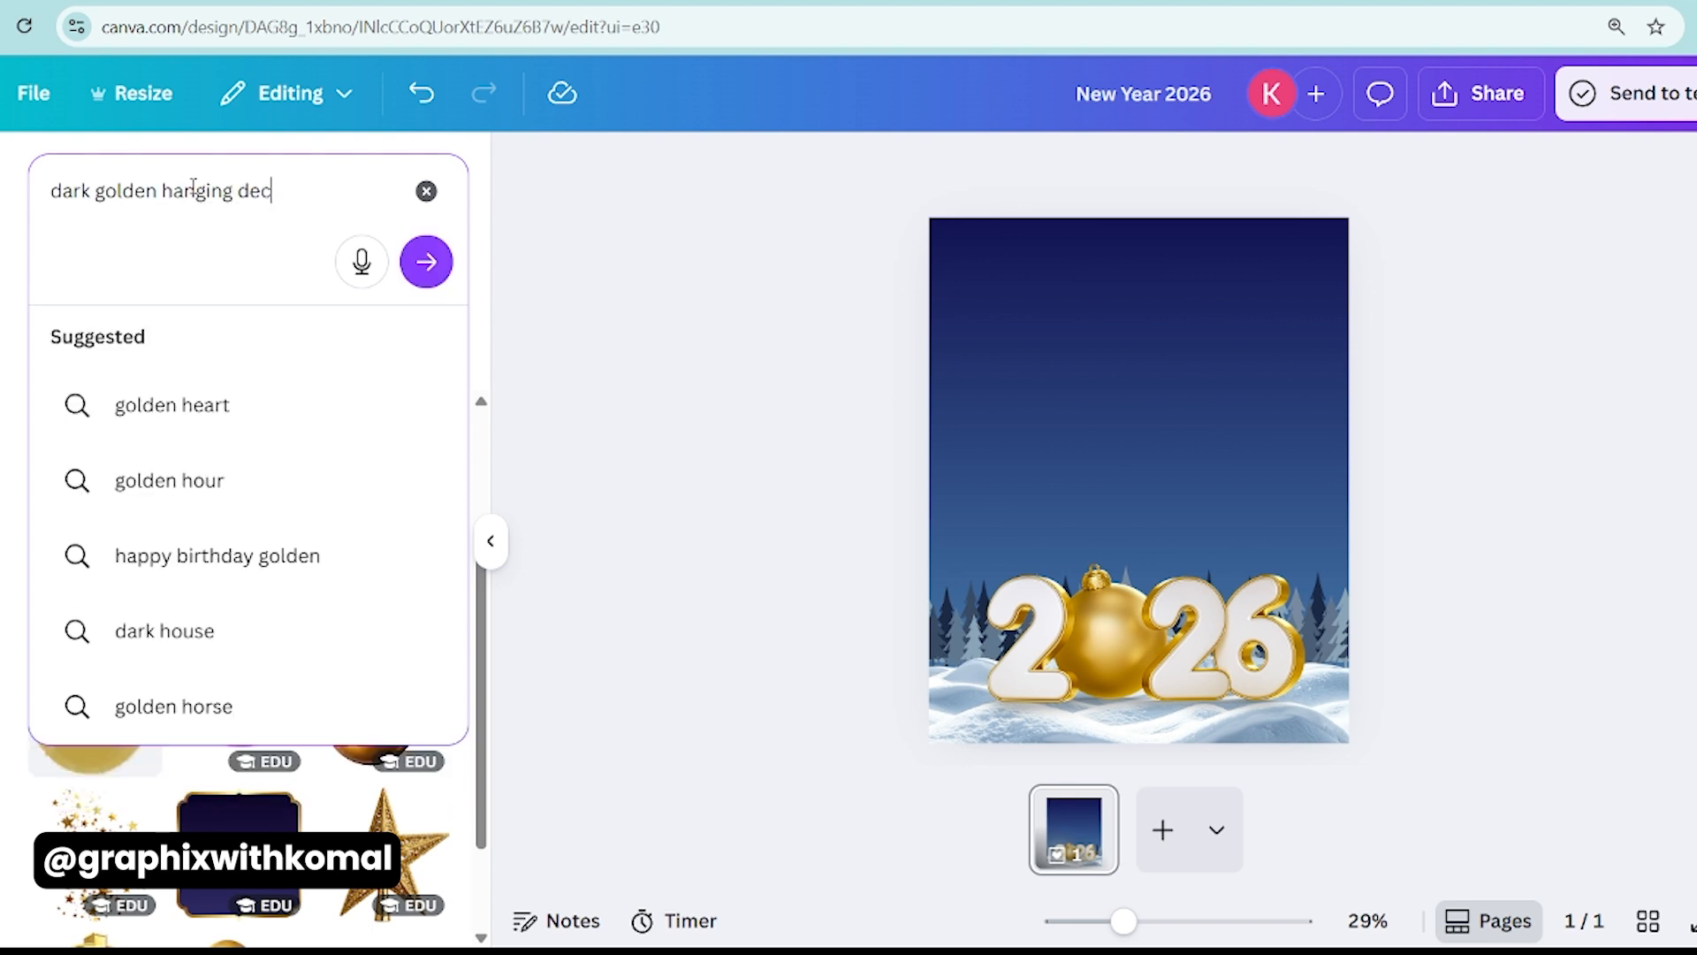
pyautogui.write('ion')
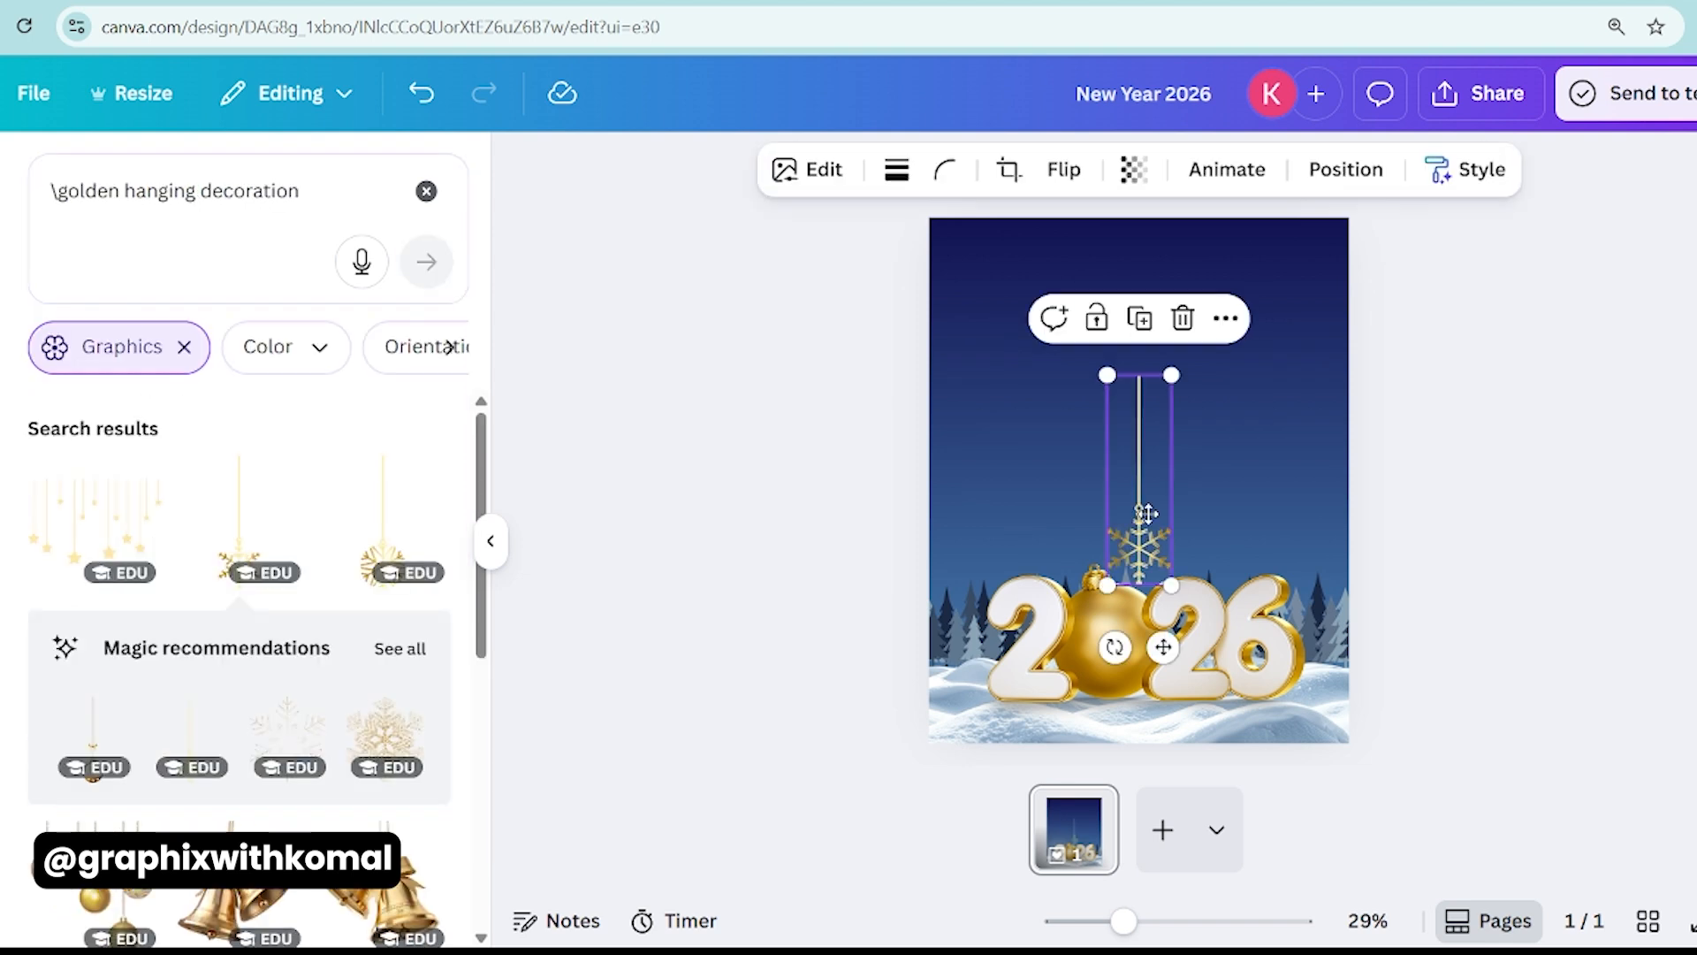
# - Hang the snowflake from the page's top edge near the right corner, shrink it and place a copy near the left corner
pyautogui.moveTo(1140, 530); pyautogui.dragTo(1307, 293)
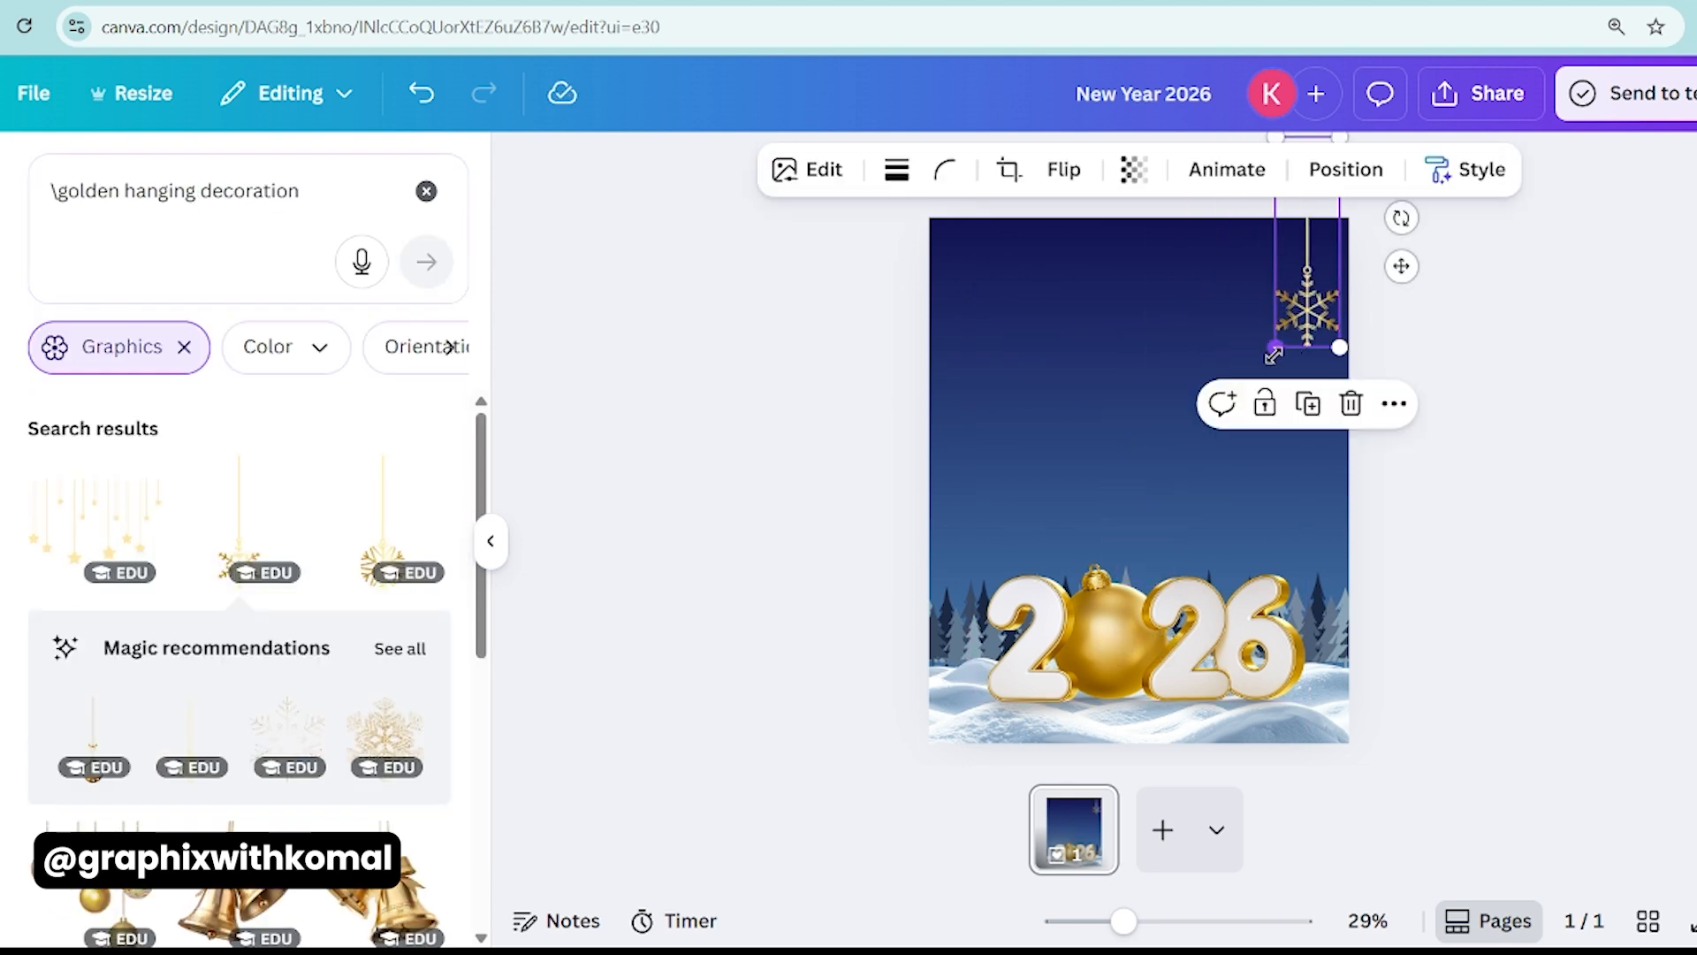
pyautogui.moveTo(1275, 348); pyautogui.dragTo(1287, 311)
pyautogui.moveTo(1313, 244); pyautogui.dragTo(952, 252)
# - Paste the golden HAPPY NEW YEAR heading below the snowflakes, adjust its text box size and center it on the page
pyautogui.click(1175, 378)
pyautogui.hotkey('ctrl', 'v')
pyautogui.moveTo(1083, 362); pyautogui.dragTo(1088, 394)
pyautogui.click(1092, 171)
pyautogui.moveTo(985, 399); pyautogui.dragTo(939, 394)
pyautogui.moveTo(1111, 413); pyautogui.dragTo(1156, 413)
# - Try the Luxurious Script font on the uppercase HAPPY NEW YEAR heading and undo the font change
pyautogui.click(619, 169)
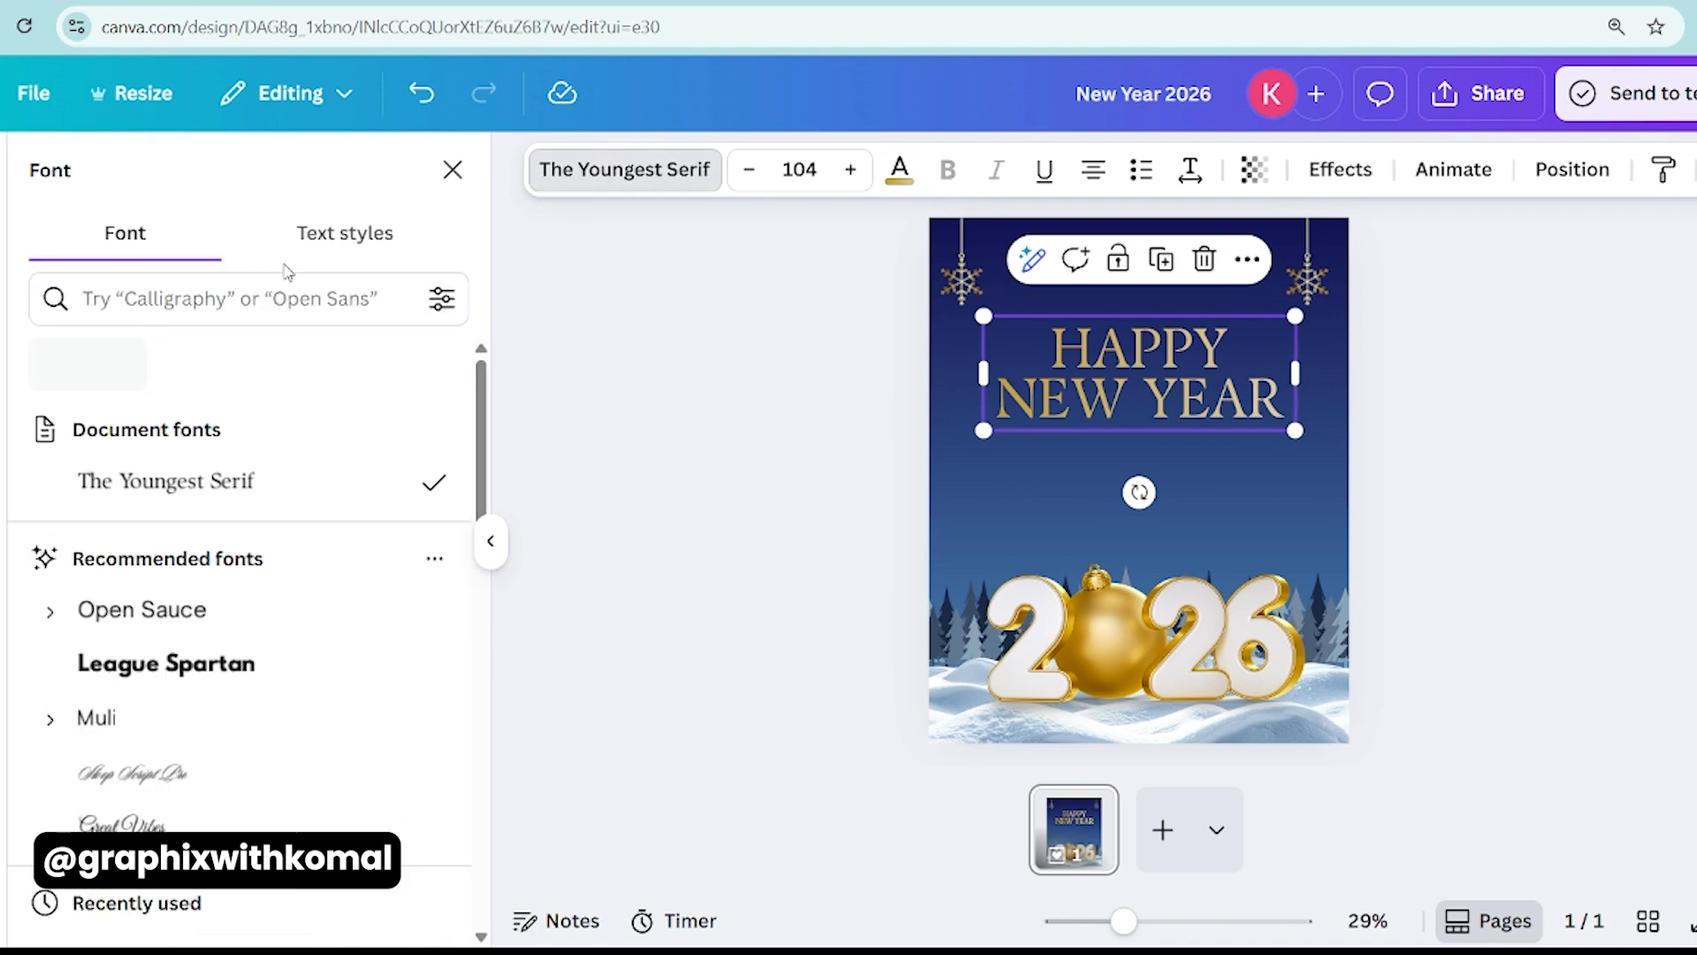
pyautogui.click(251, 298)
pyautogui.write('lux')
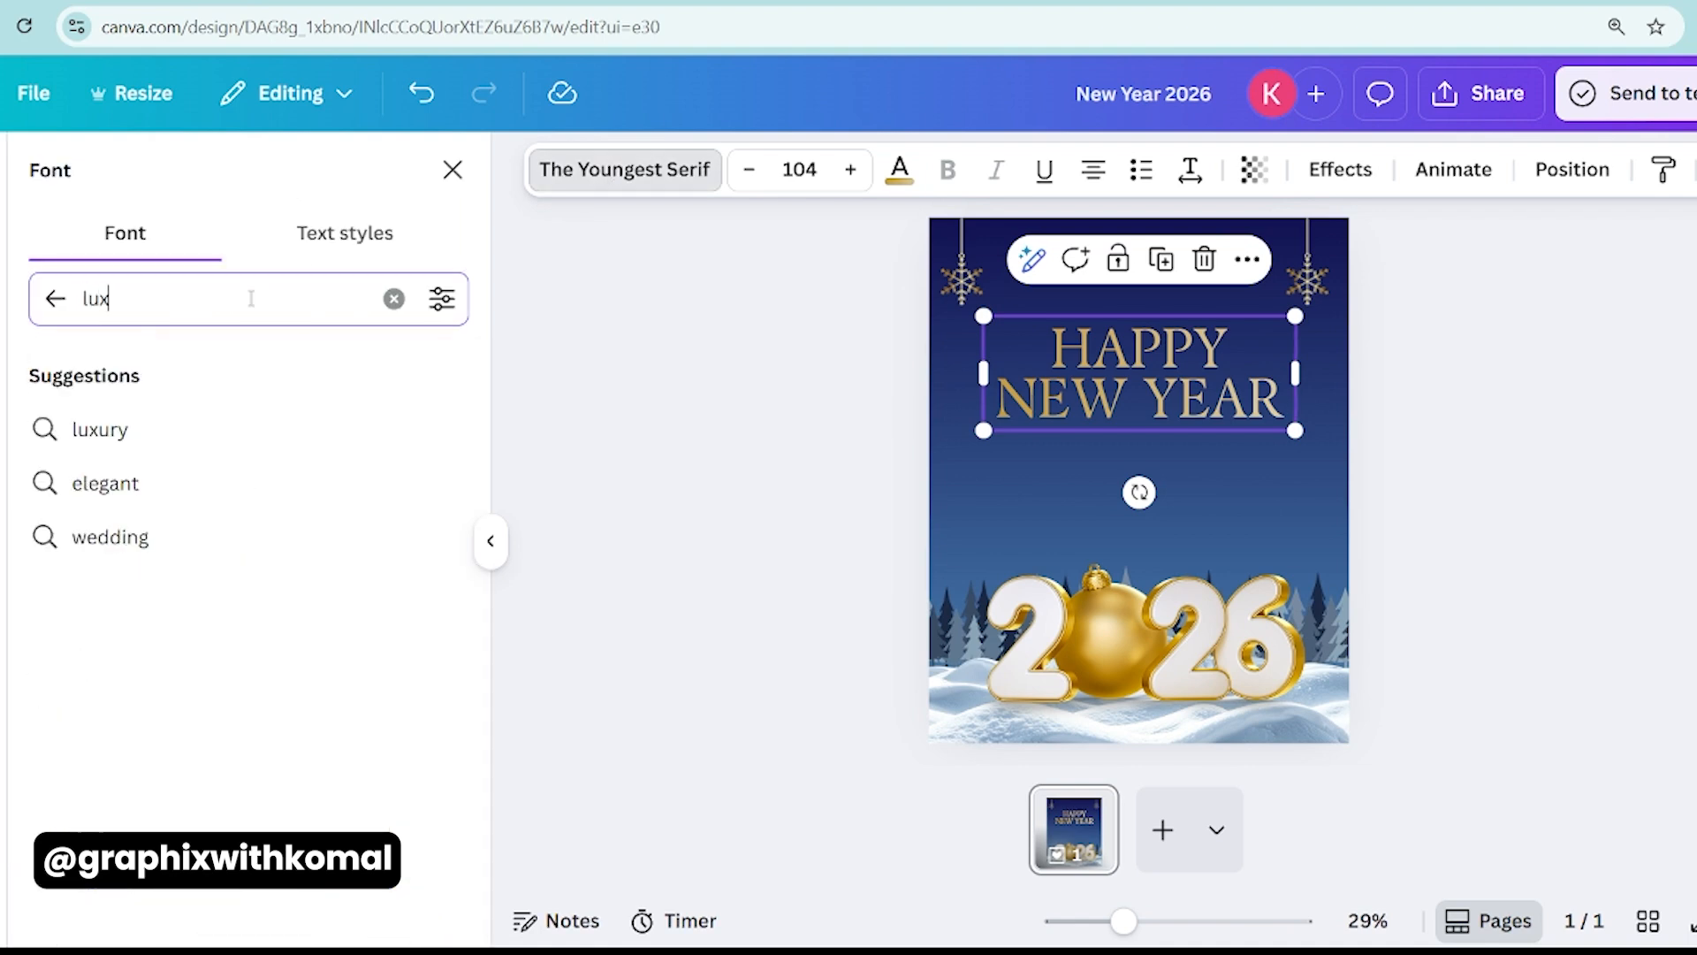
pyautogui.click(208, 669)
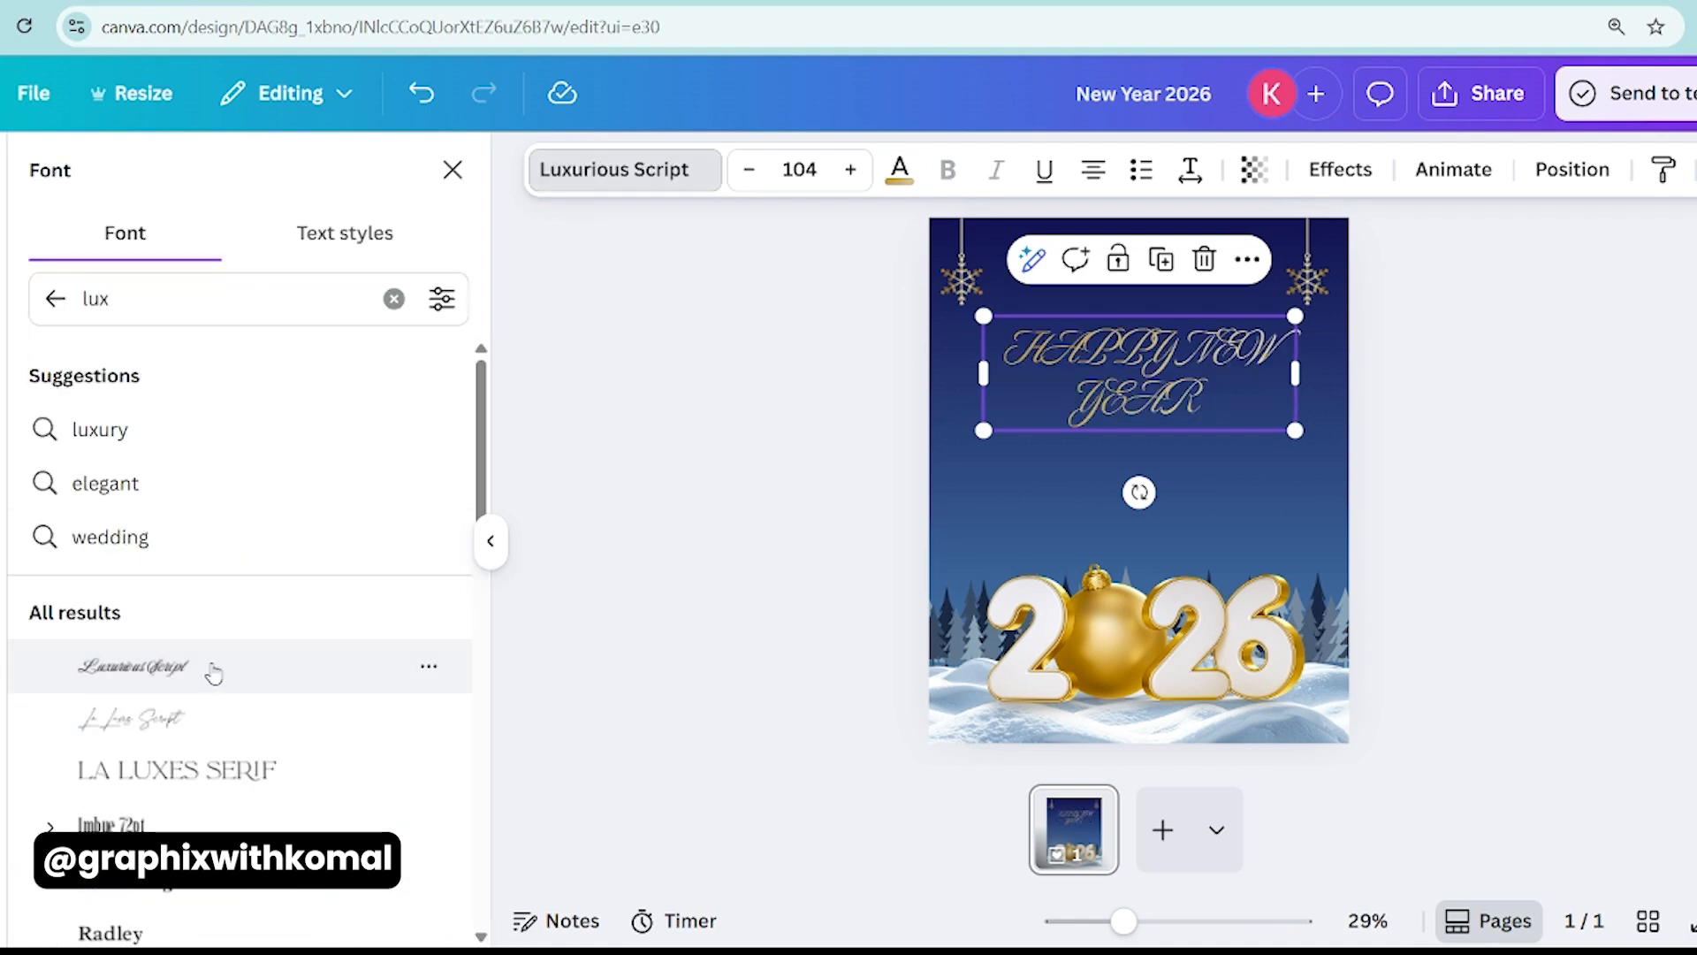
pyautogui.hotkey('ctrl', 'z')
# - Change the heading's capitalization to Happy New Year and set its font to Luxurious Script
pyautogui.doubleClick(1159, 397)
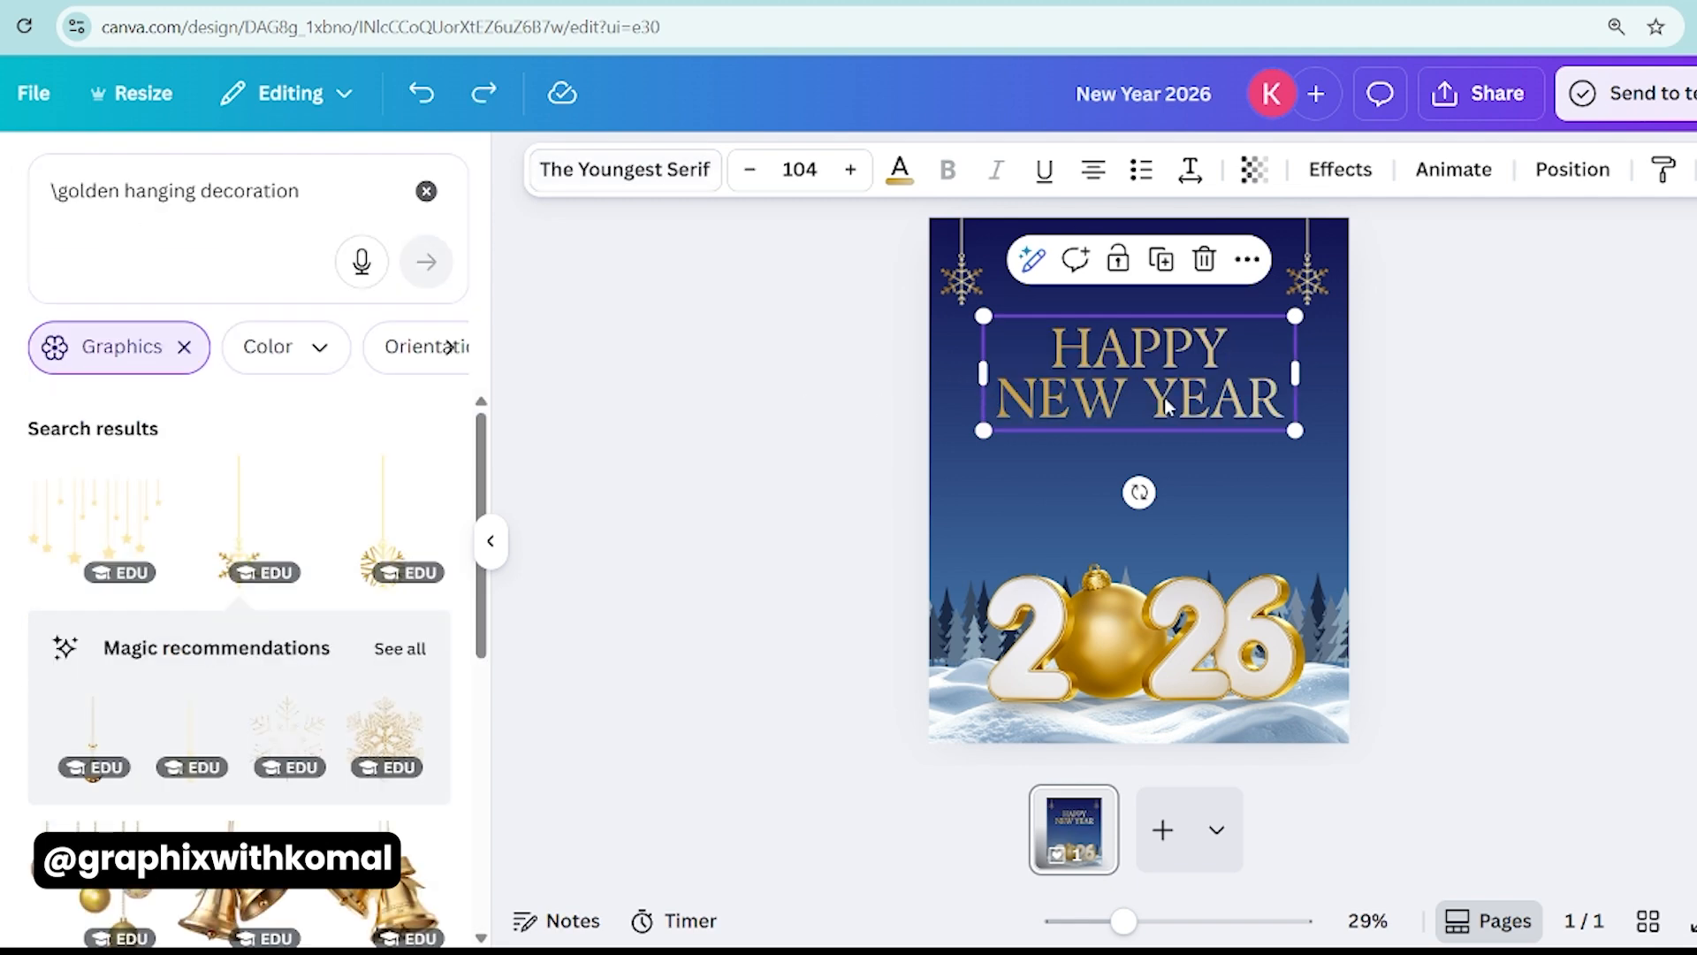
pyautogui.click(1686, 169)
pyautogui.hotkey('ctrl', 'shift', 'k')
pyautogui.click(633, 184)
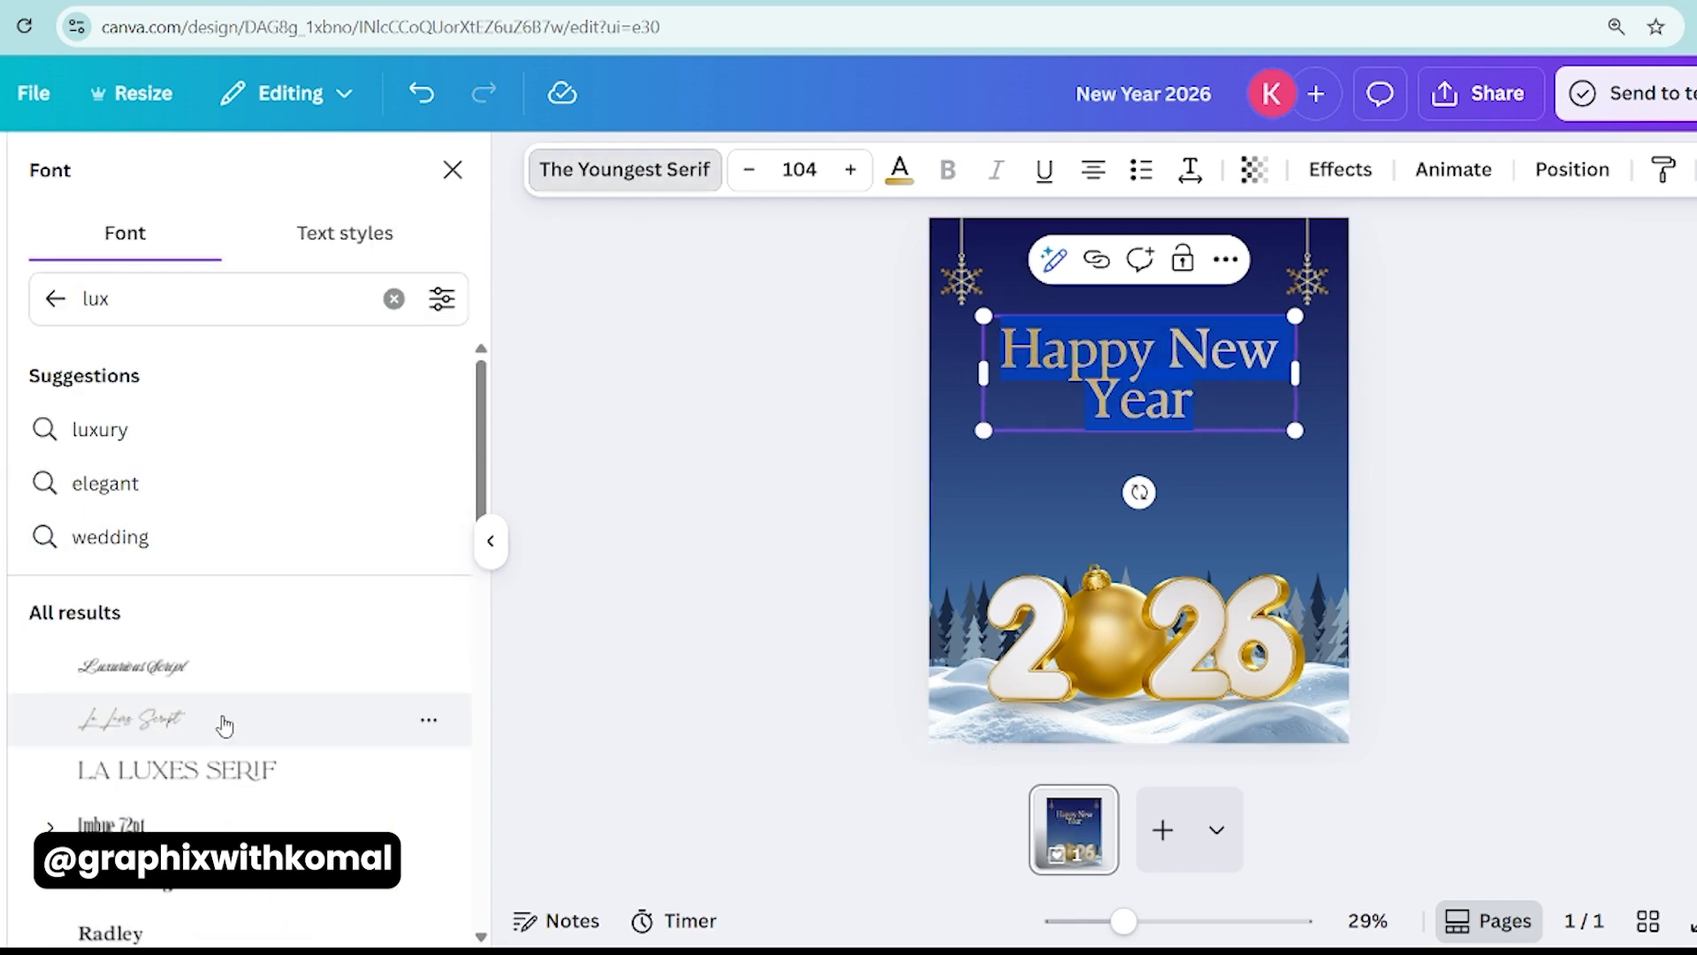
pyautogui.click(228, 670)
# - Enlarge the Happy New Year heading to nearly the page width and move it with the wishes paragraph down above the 2026 graphic
pyautogui.click(870, 372)
pyautogui.click(1010, 355)
pyautogui.moveTo(981, 348); pyautogui.dragTo(939, 302)
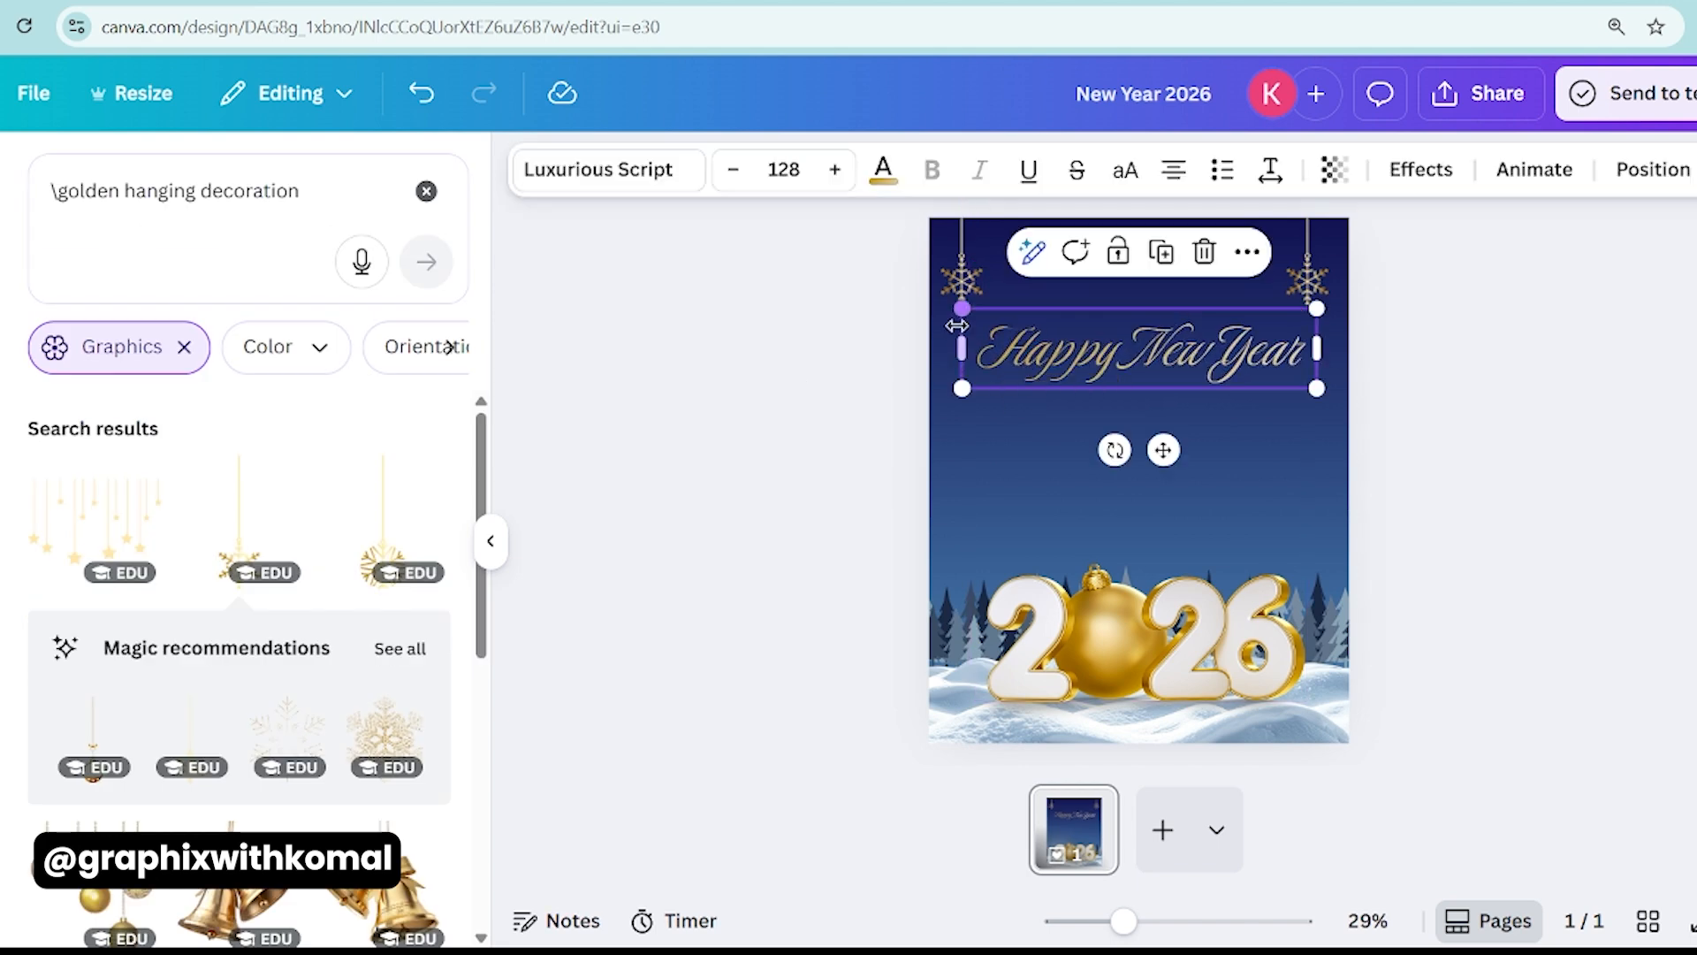
pyautogui.moveTo(1123, 330); pyautogui.dragTo(1145, 357)
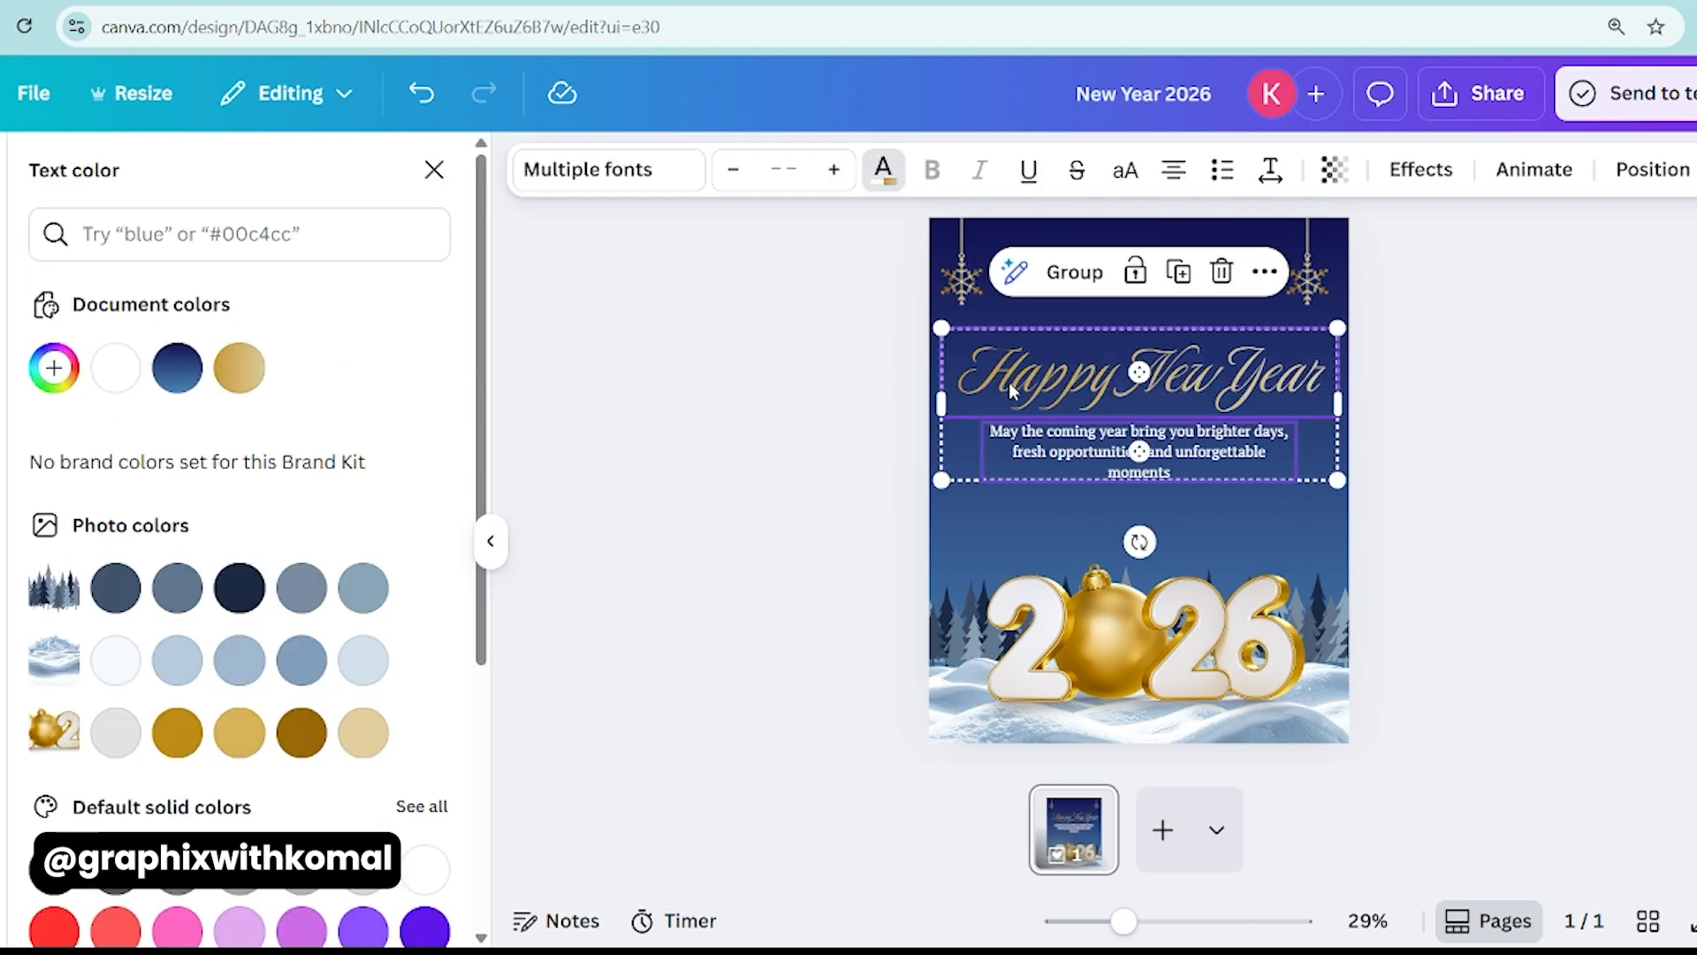
pyautogui.moveTo(1013, 380); pyautogui.dragTo(1013, 429)
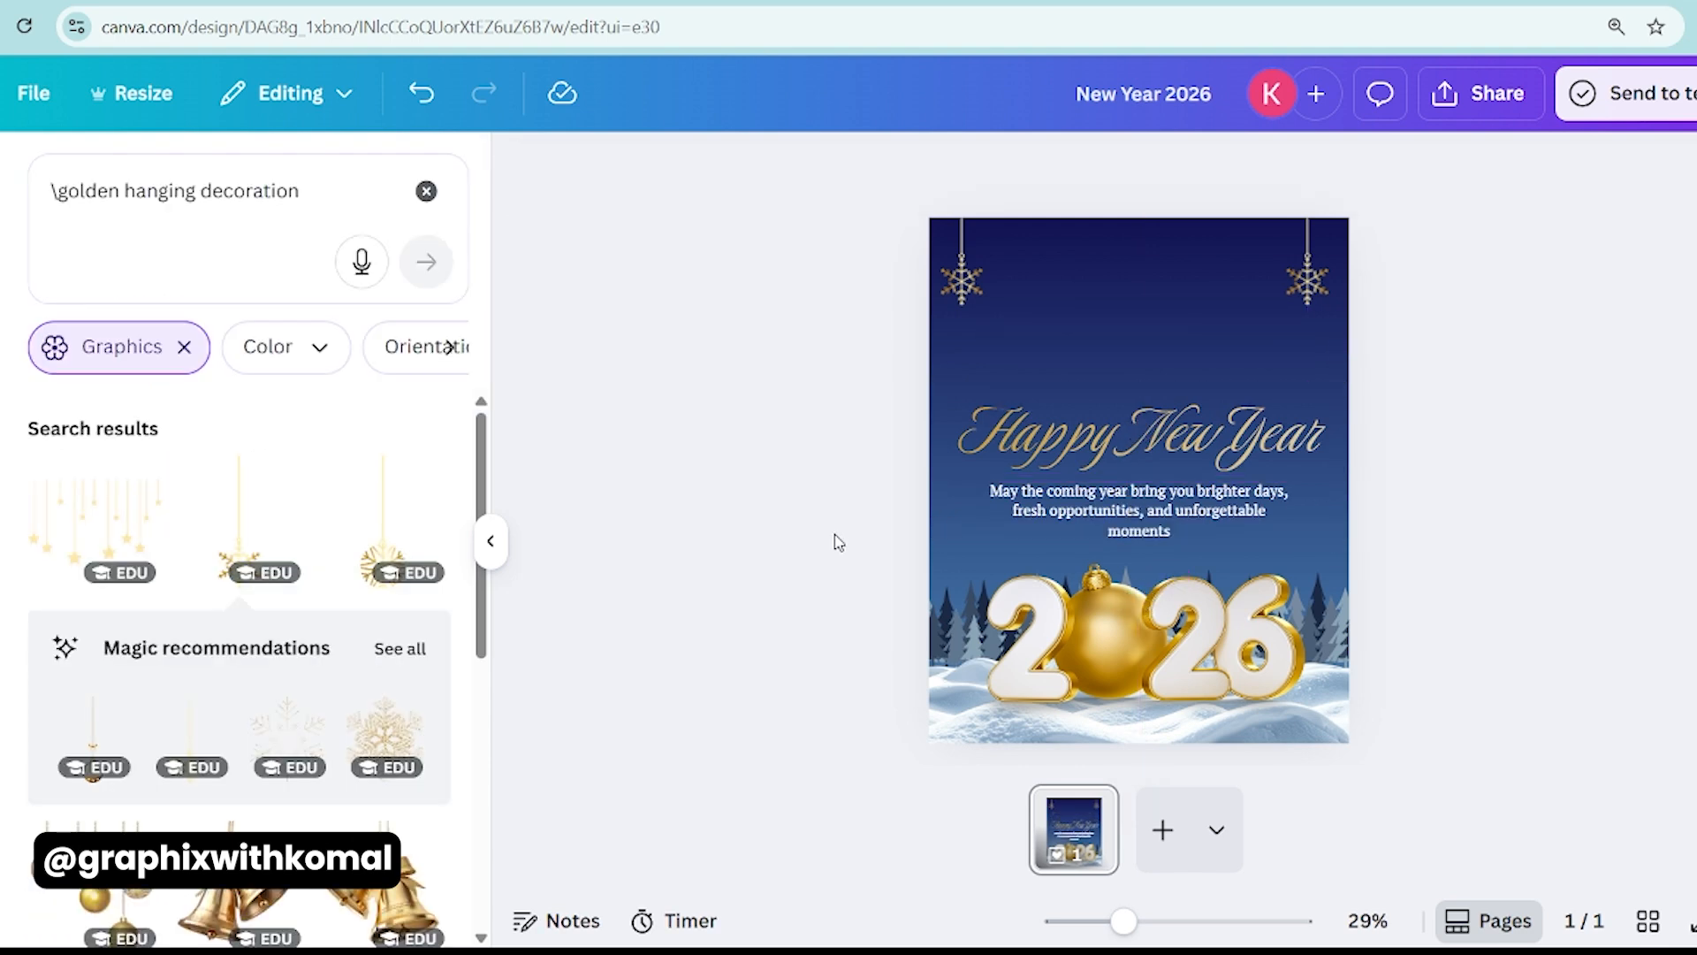
# - Search the graphics for golden decor
pyautogui.click(130, 195)
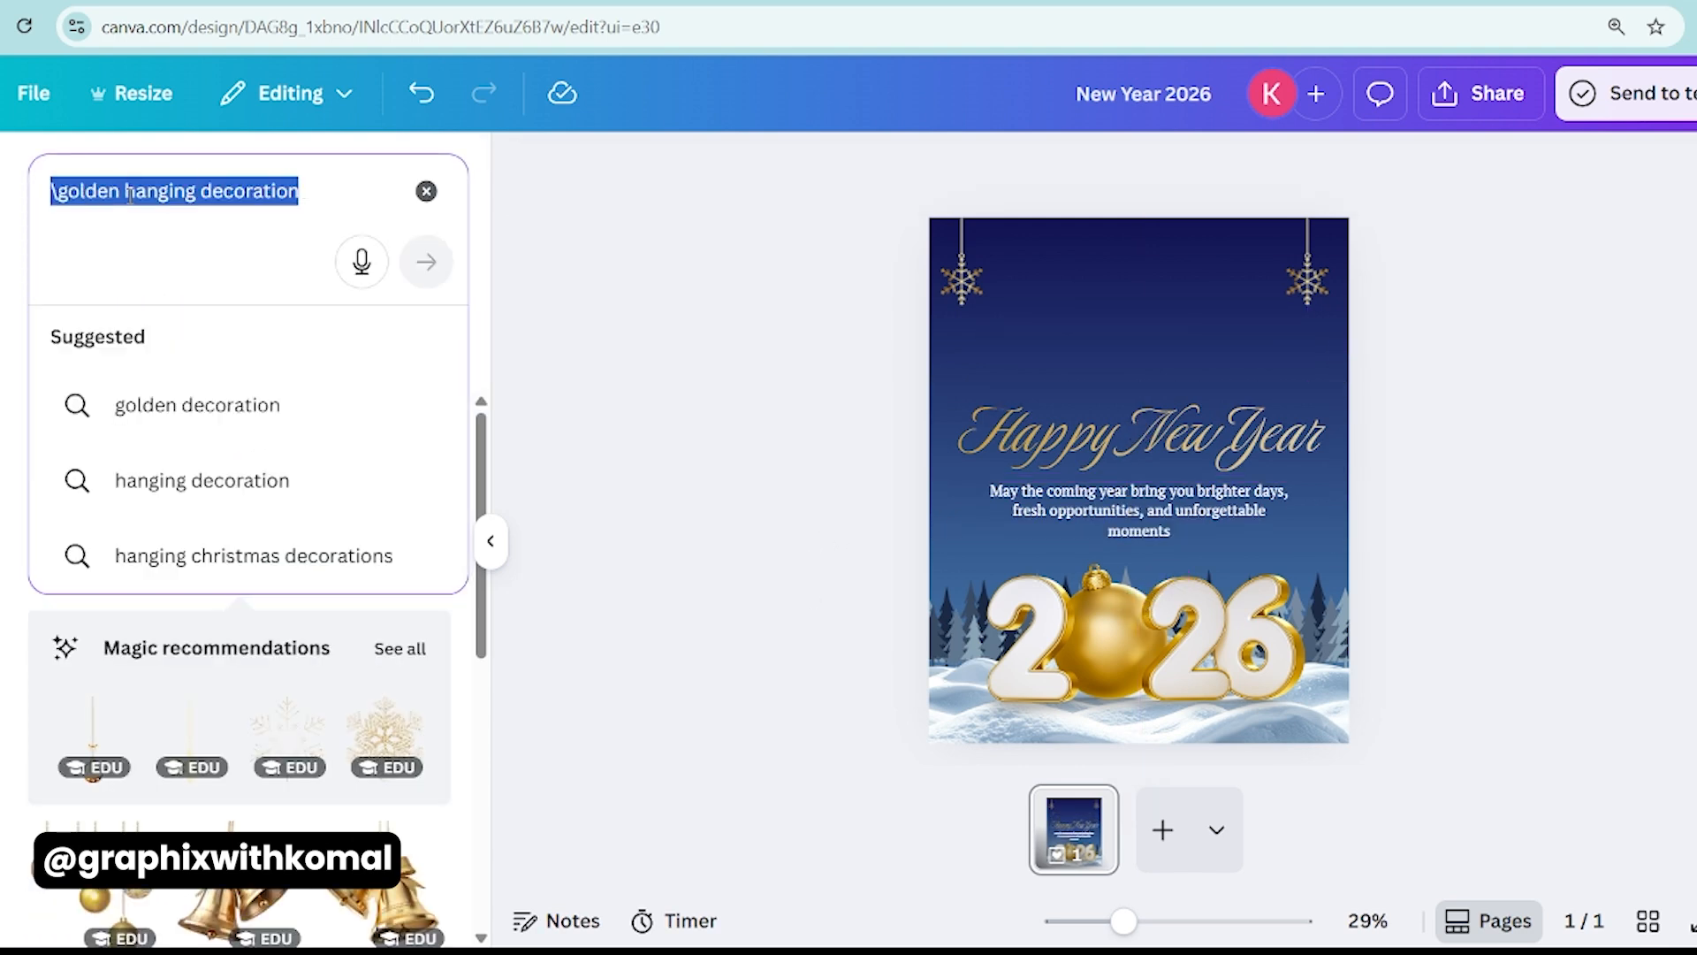
pyautogui.write('golden deco')
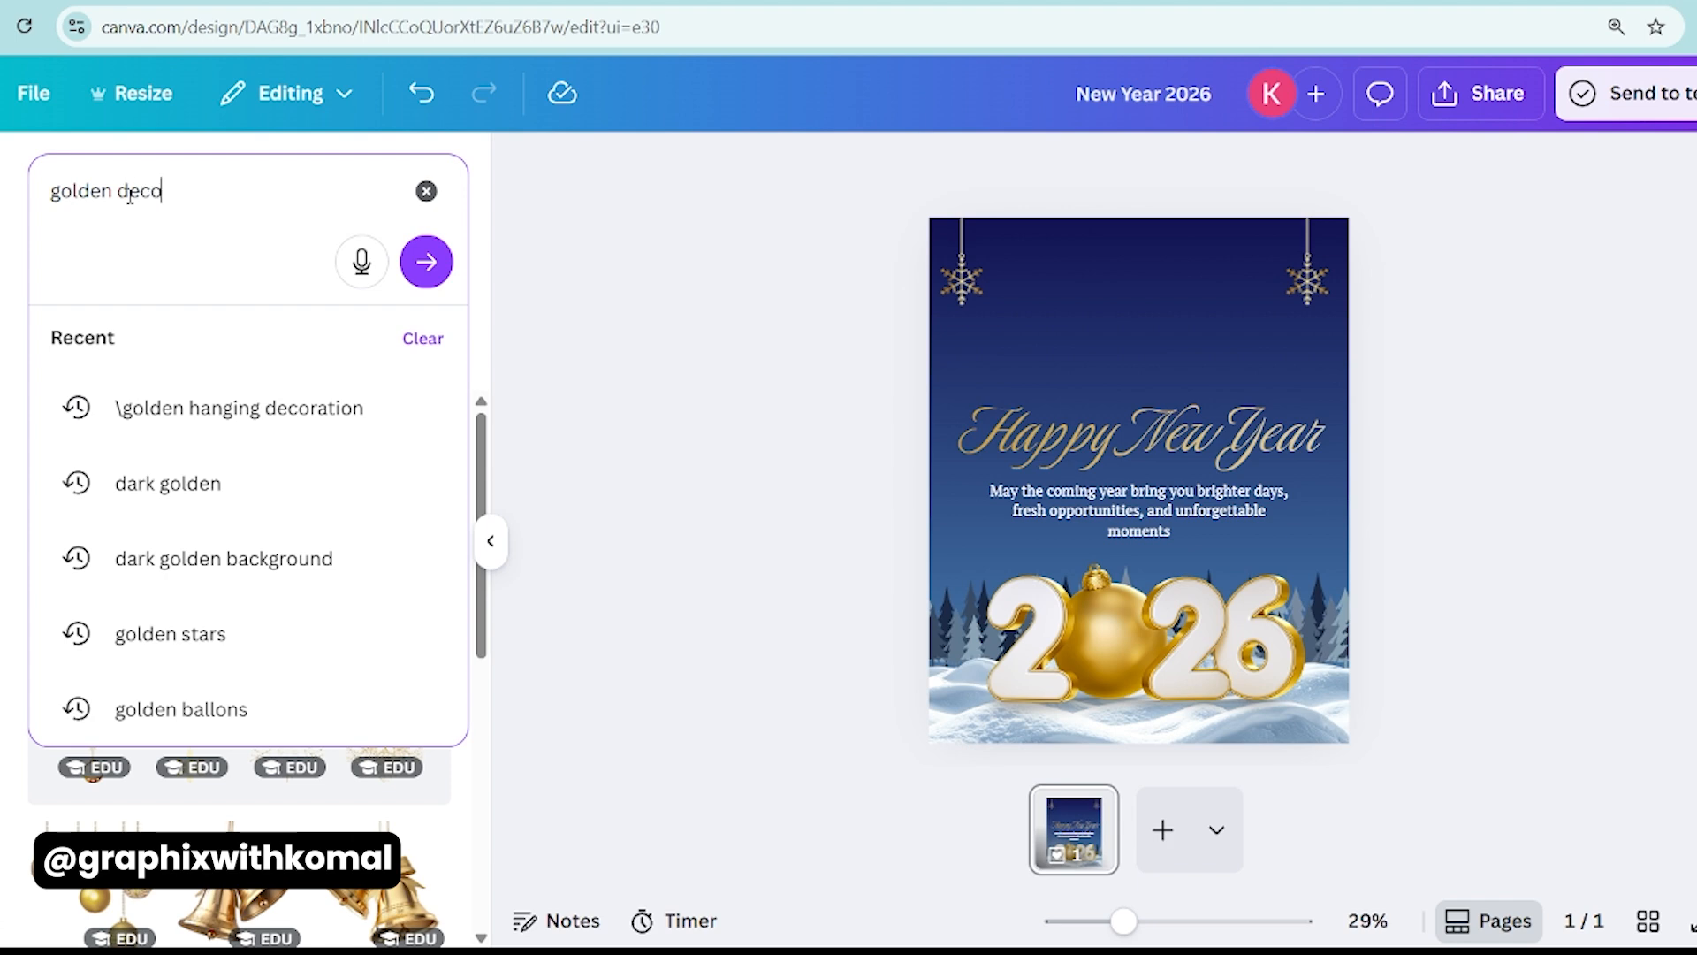
pyautogui.write('r')
pyautogui.press('Return')
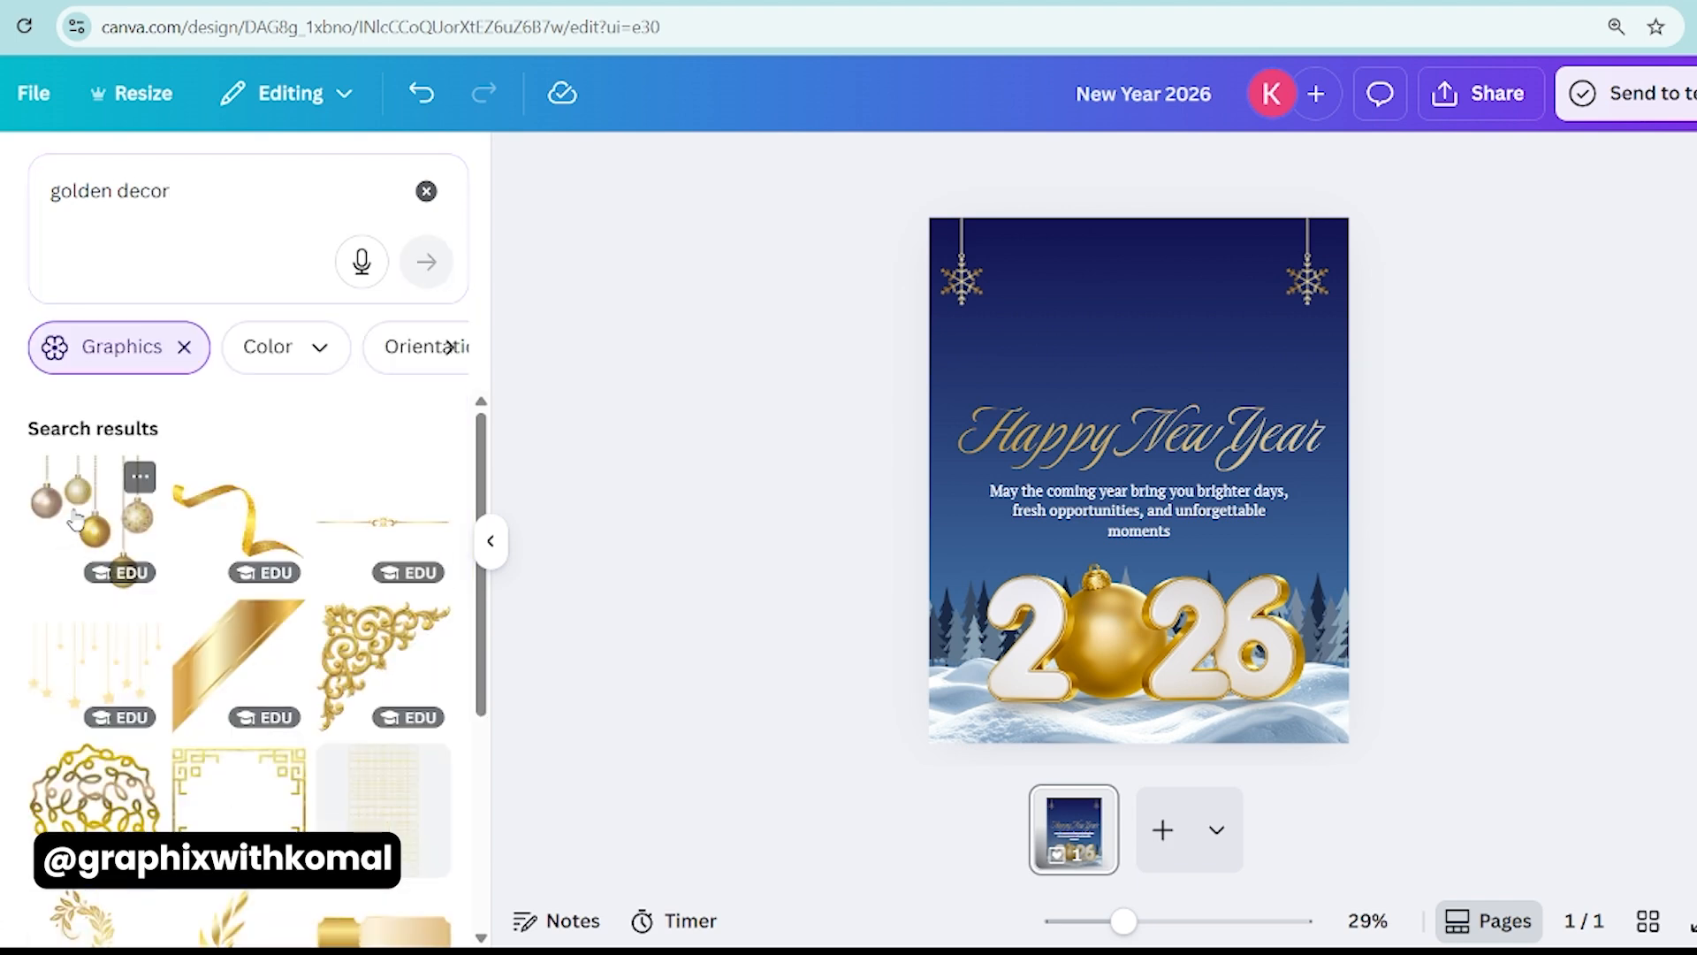
# - Replace the hanging snowflakes with gold ball ornaments, placing mirrored copies in the poster's upper left and upper right corners
pyautogui.click(75, 520)
pyautogui.moveTo(1311, 303); pyautogui.dragTo(985, 254)
pyautogui.click(963, 280)
pyautogui.click(1007, 361)
pyautogui.click(1247, 168)
pyautogui.click(1249, 234)
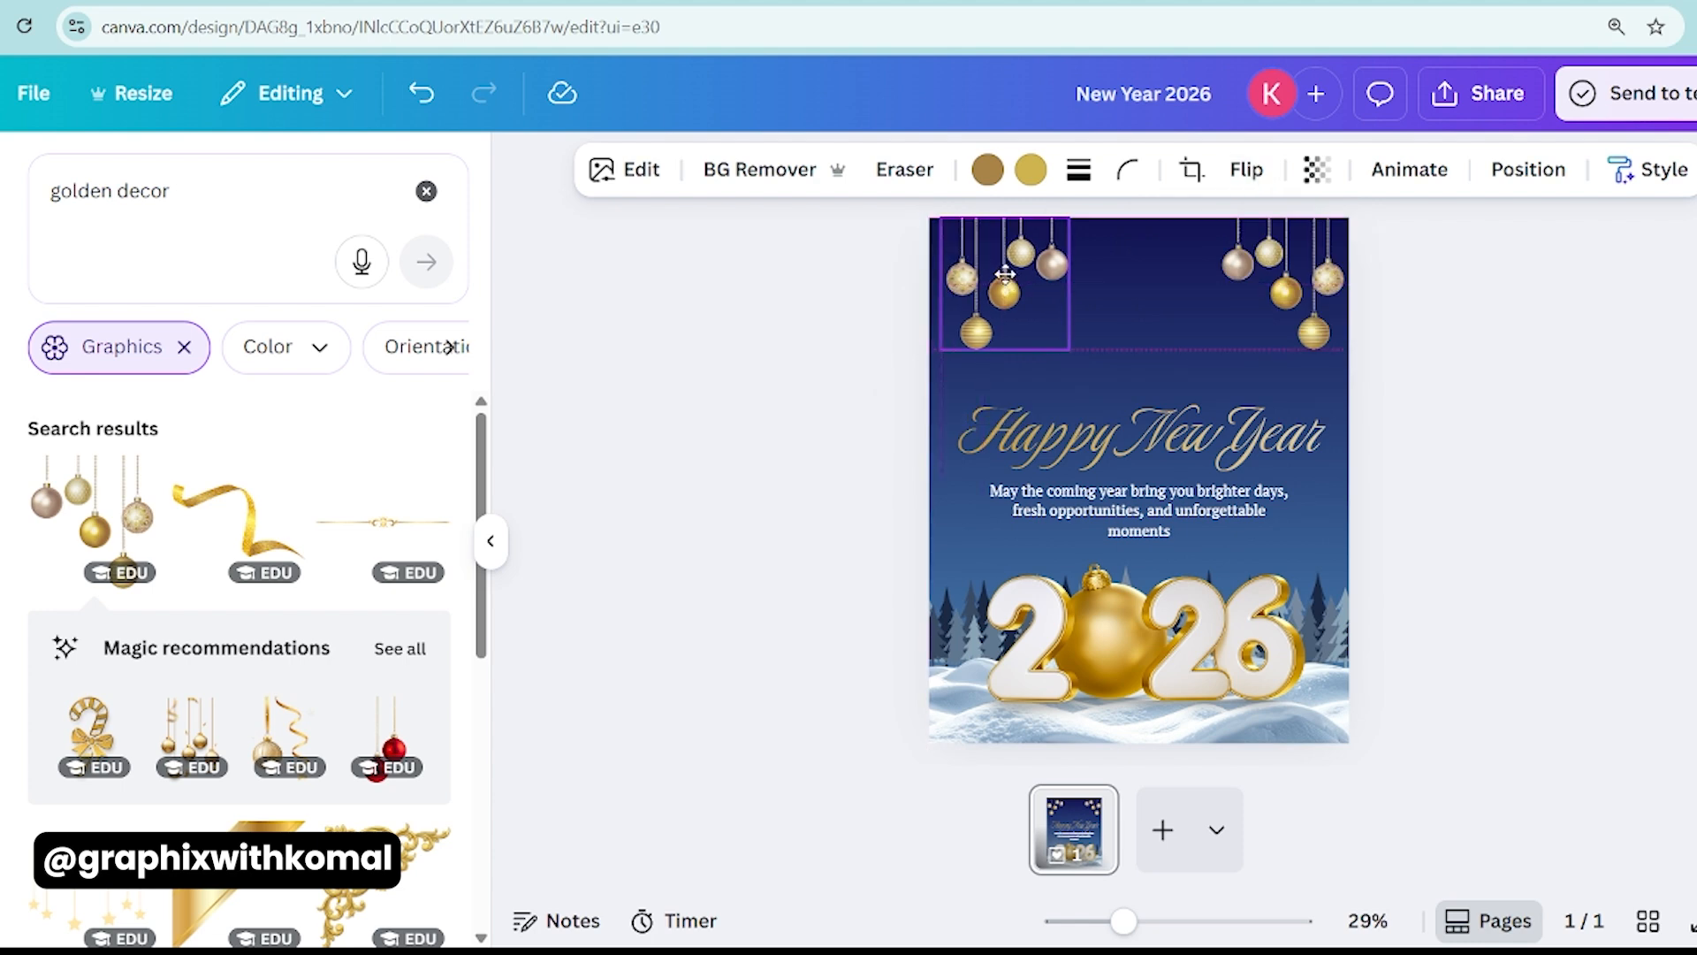
pyautogui.click(835, 317)
# - Add the golden star confetti graphic and place it between the two hanging ornament groups at the poster's upper edge
pyautogui.scroll(-4, 201, 595)
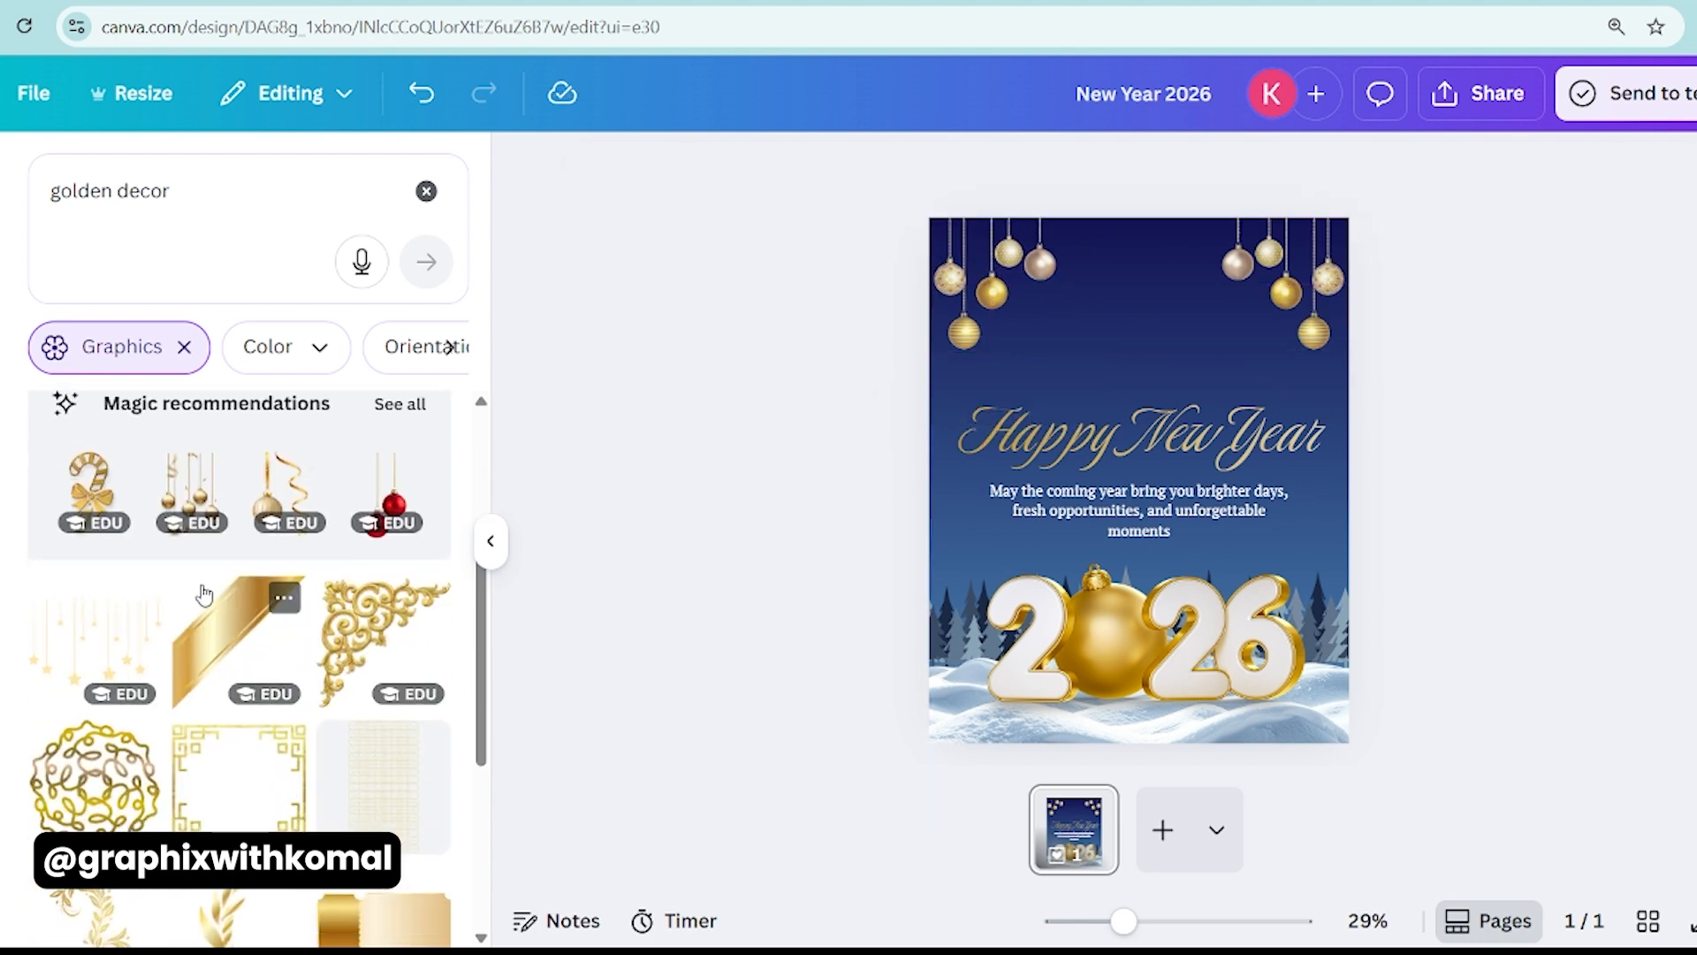
pyautogui.scroll(-5, 203, 600)
pyautogui.click(202, 601)
pyautogui.moveTo(1225, 541); pyautogui.dragTo(1225, 302)
pyautogui.moveTo(970, 325); pyautogui.dragTo(1046, 288)
pyautogui.click(784, 377)
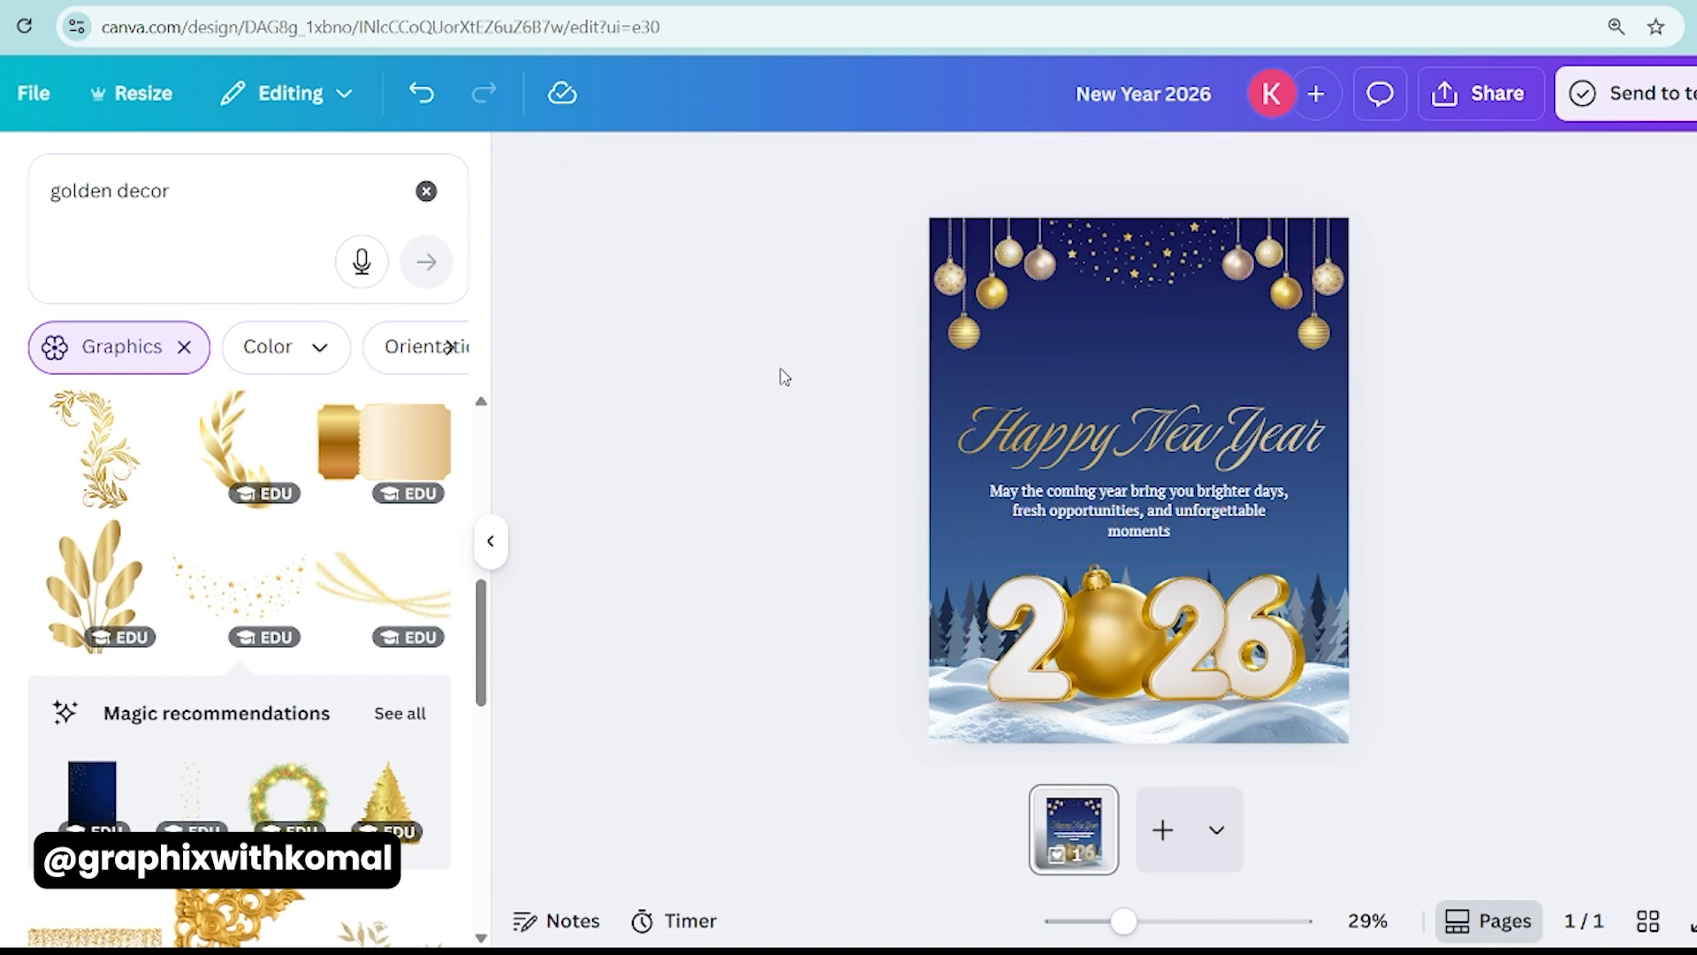
pyautogui.moveTo(1153, 251); pyautogui.dragTo(1153, 262)
pyautogui.click(784, 377)
# - Replace the star confetti with the hanging gold glitter graphic, scaled to the full page width along the poster's upper edge
pyautogui.scroll(-4, 151, 678)
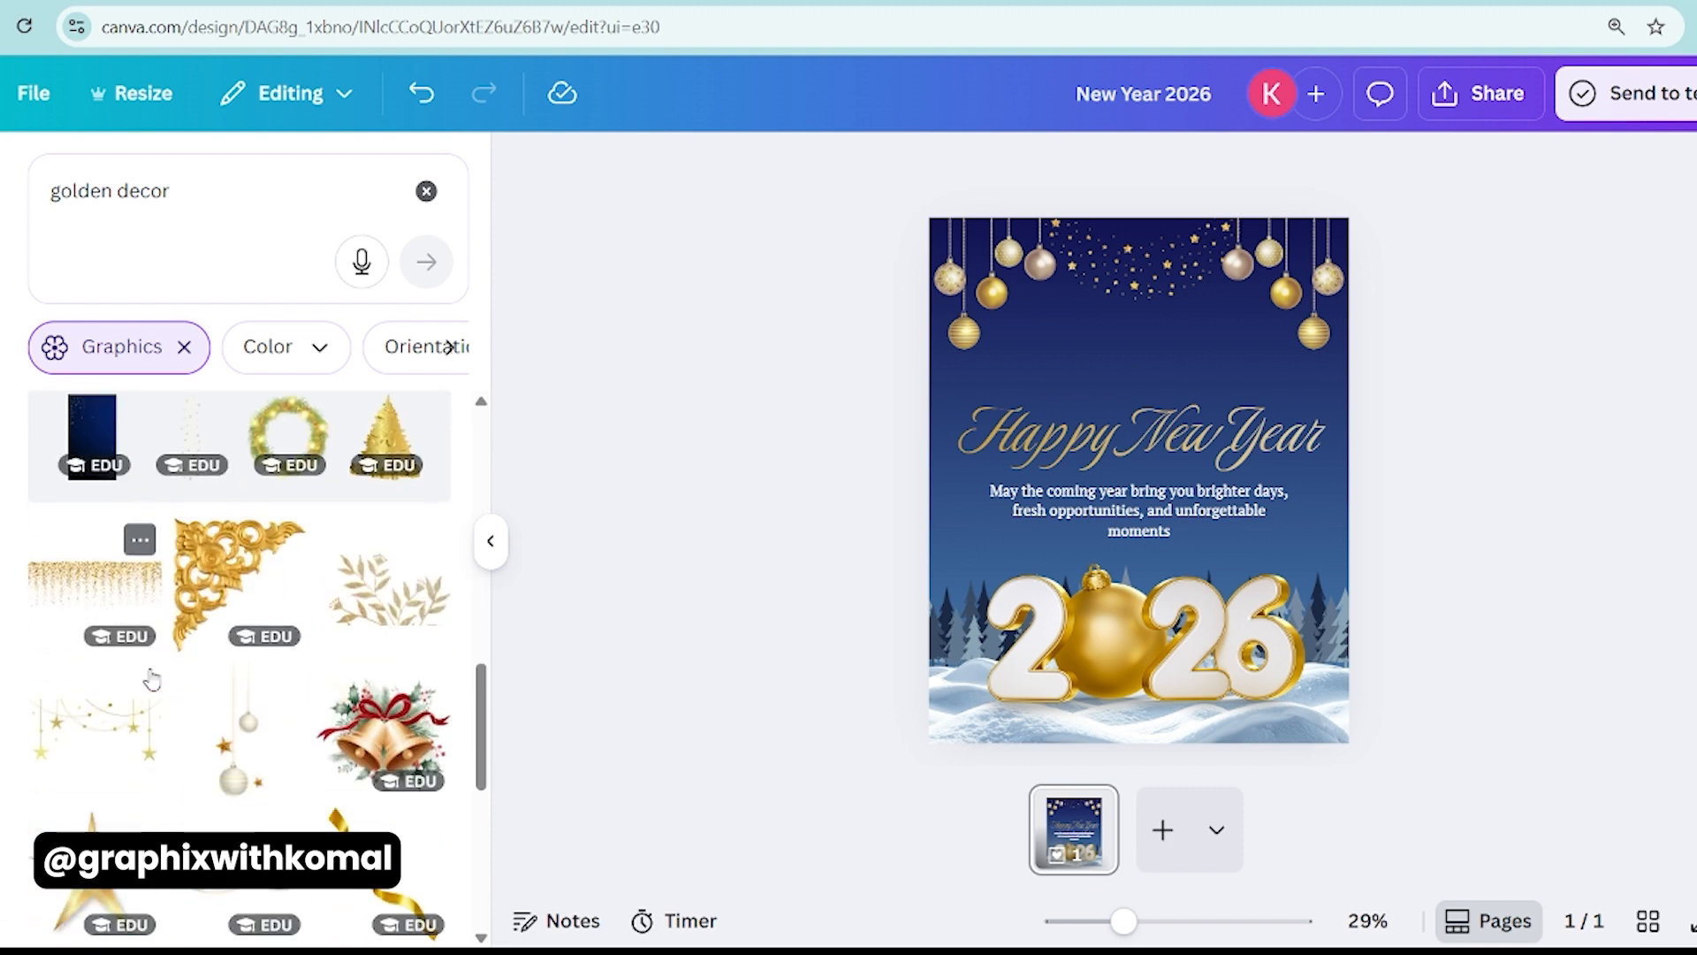
pyautogui.click(68, 569)
pyautogui.moveTo(996, 465); pyautogui.dragTo(955, 394)
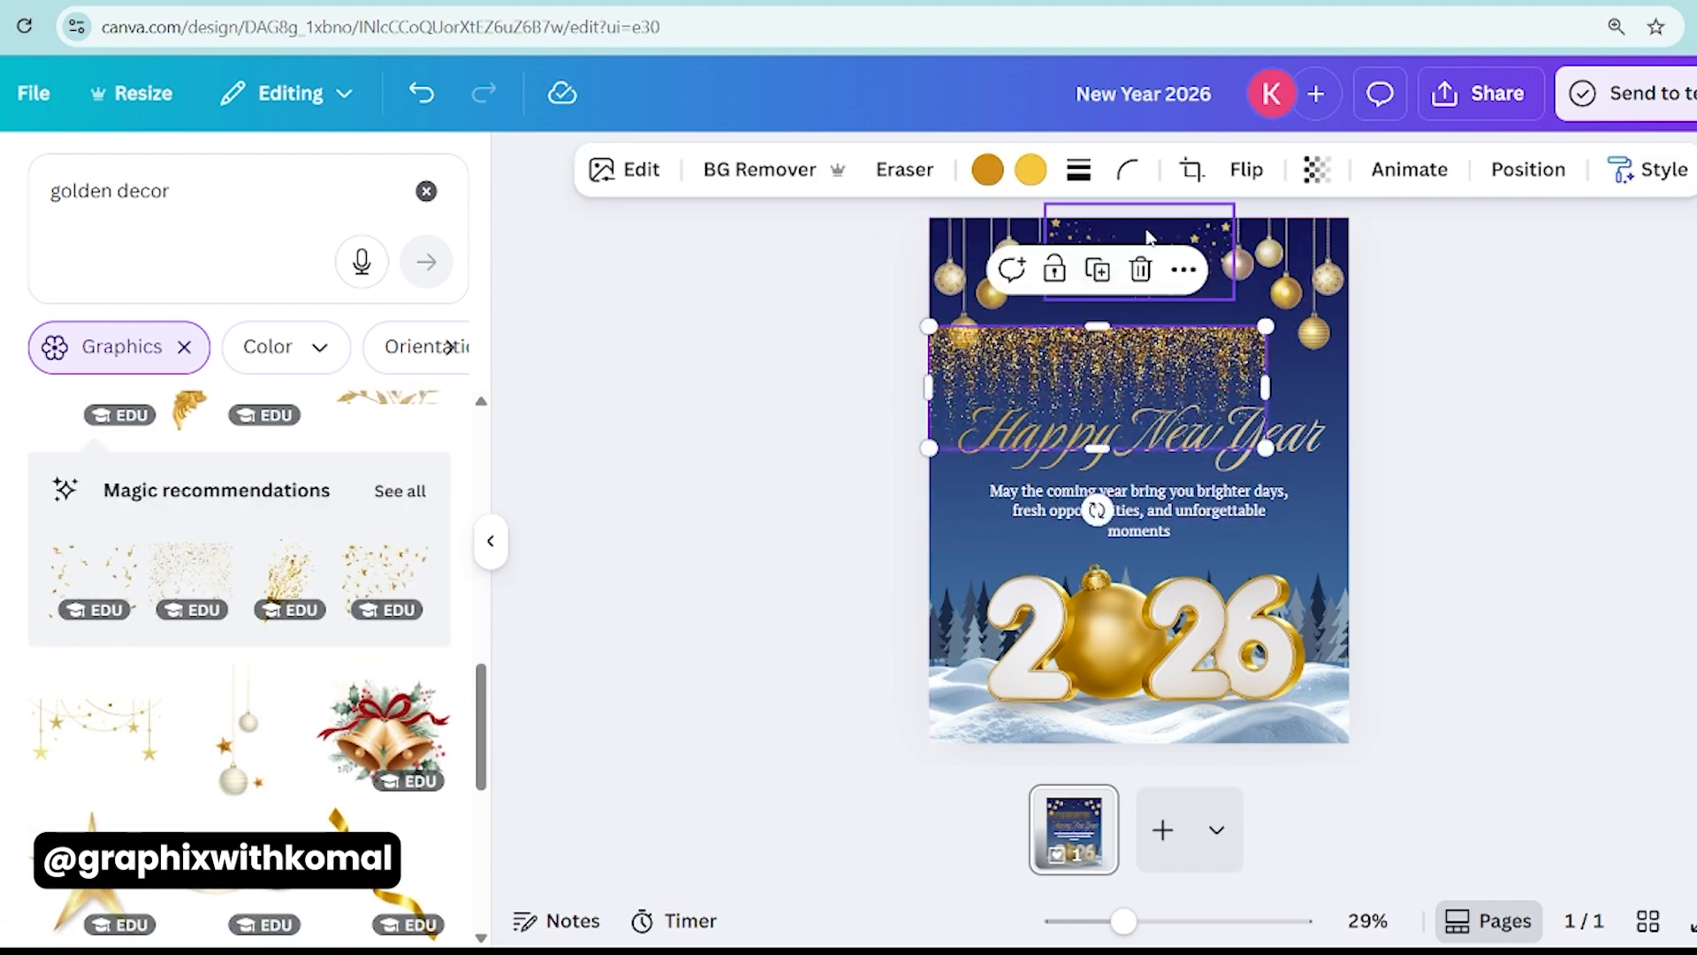
pyautogui.click(1140, 239)
pyautogui.click(1222, 354)
pyautogui.click(1182, 354)
pyautogui.moveTo(1121, 369); pyautogui.dragTo(1122, 261)
pyautogui.moveTo(1266, 339); pyautogui.dragTo(1350, 370)
pyautogui.moveTo(1137, 320); pyautogui.dragTo(1140, 285)
pyautogui.click(902, 330)
# - Move the gold glitter layer behind the hanging ornaments
pyautogui.click(1119, 314)
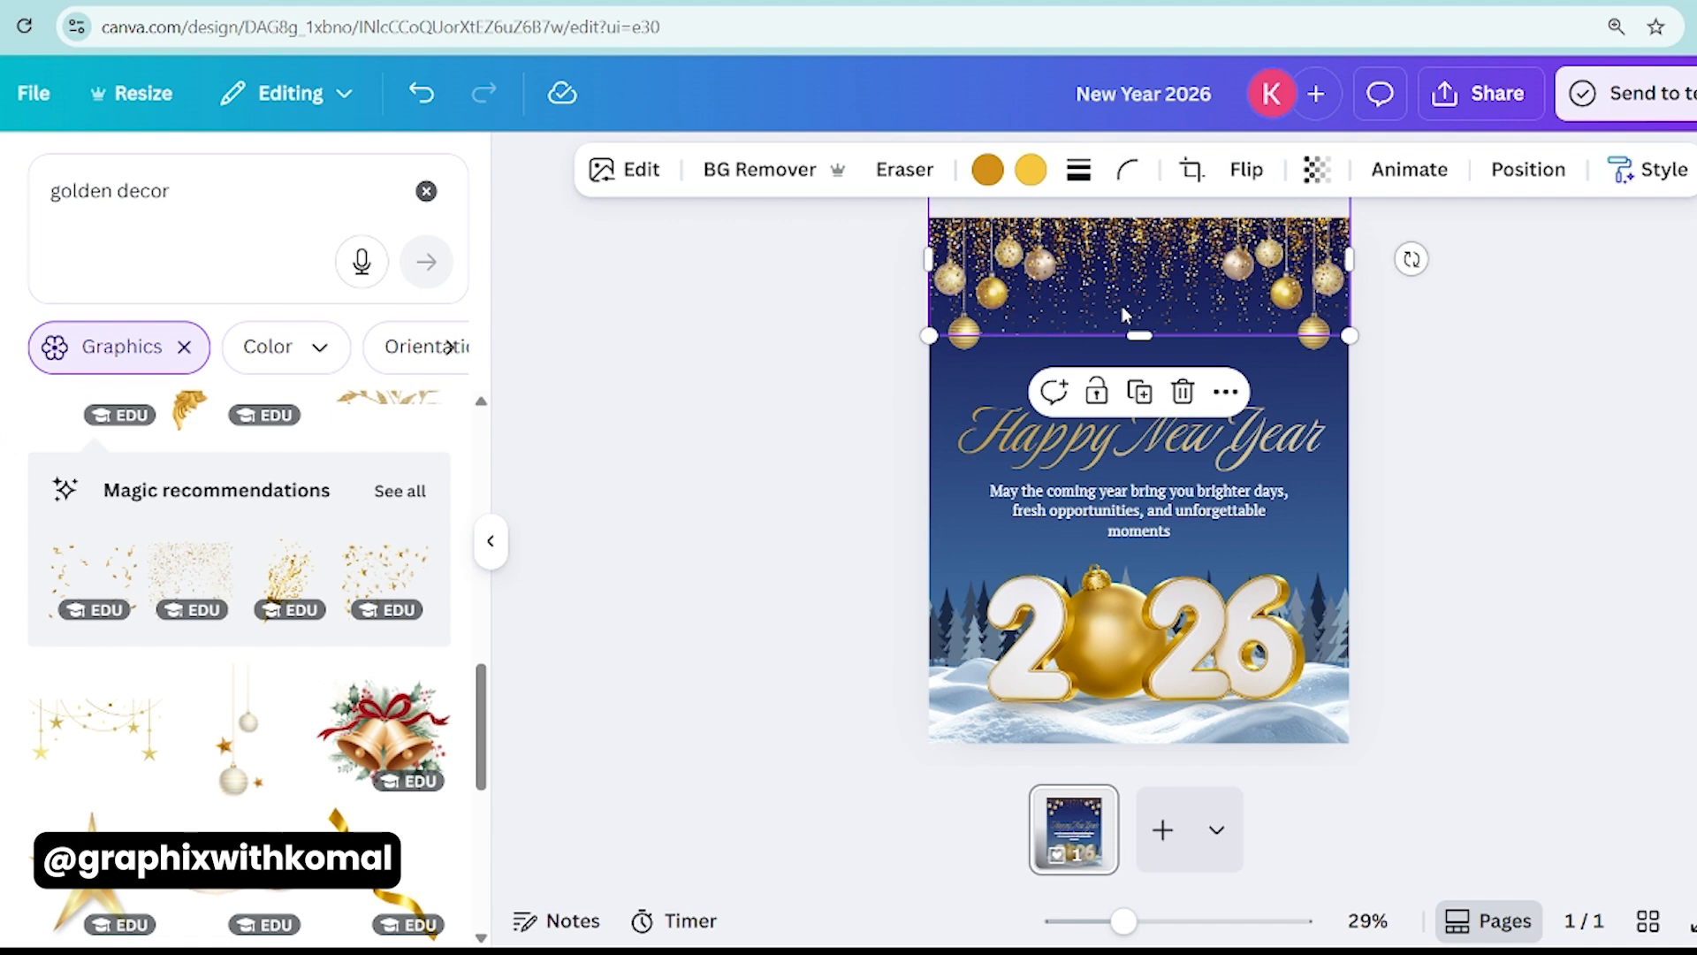
pyautogui.click(1538, 169)
pyautogui.click(346, 232)
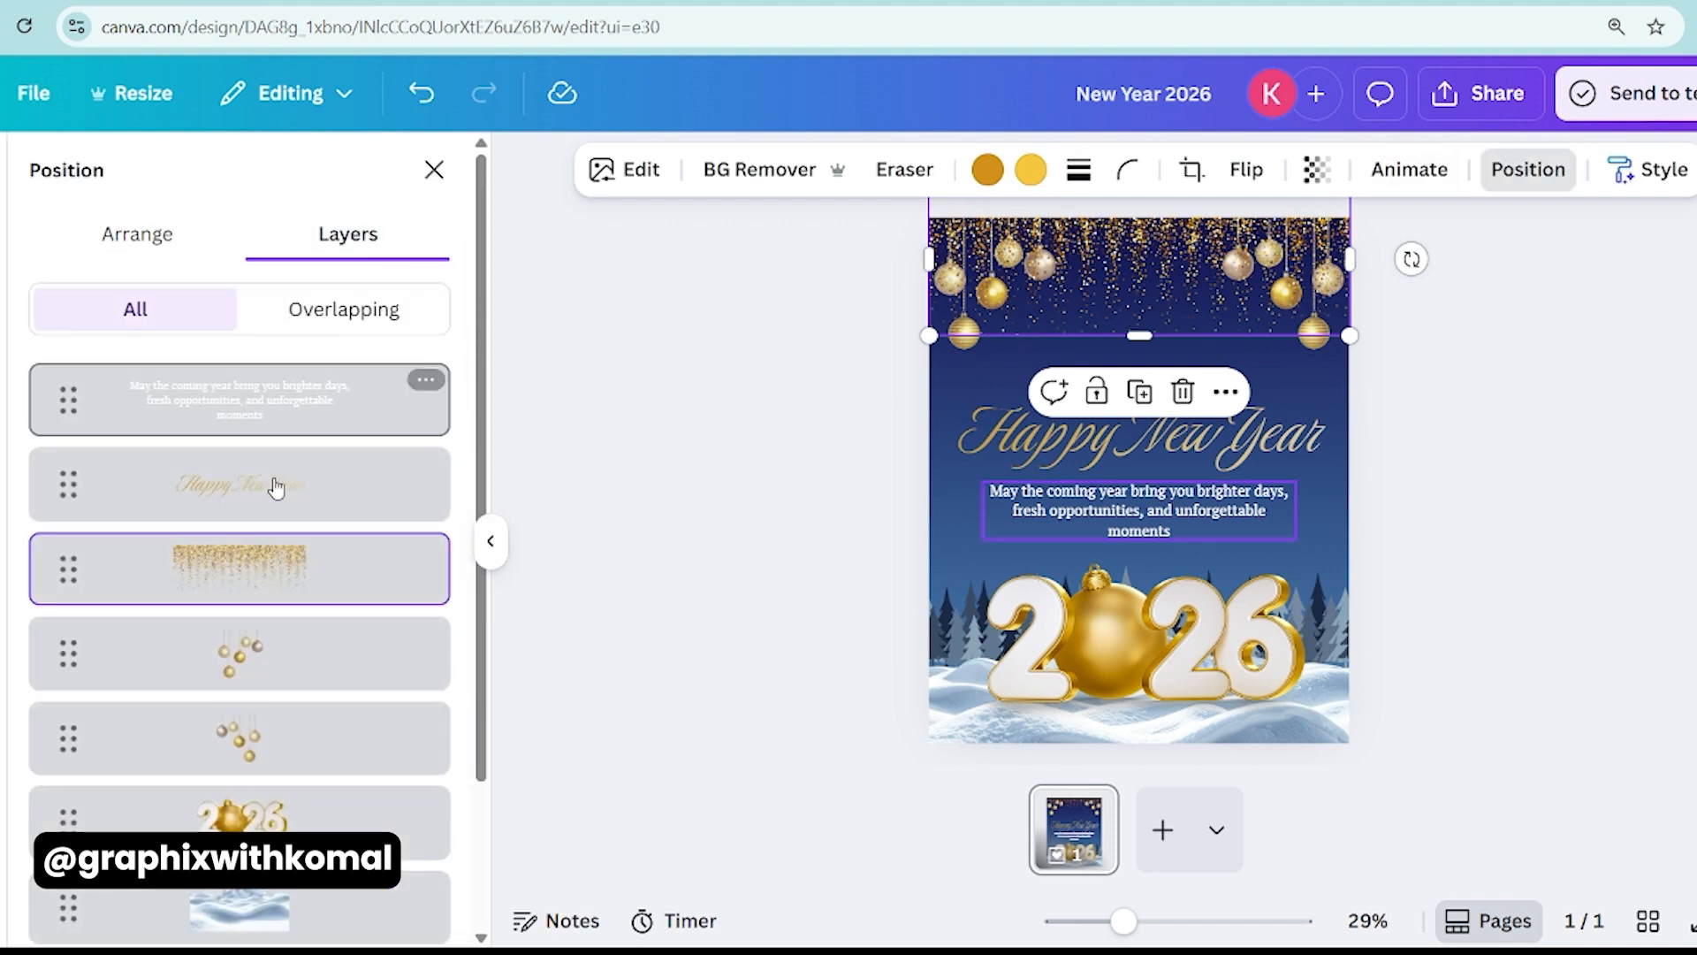
pyautogui.scroll(-2, 273, 485)
pyautogui.click(578, 442)
# - Add a small golden glitter snowflake on each side of the poster, just above the 2026 graphic
pyautogui.scroll(-5, 261, 636)
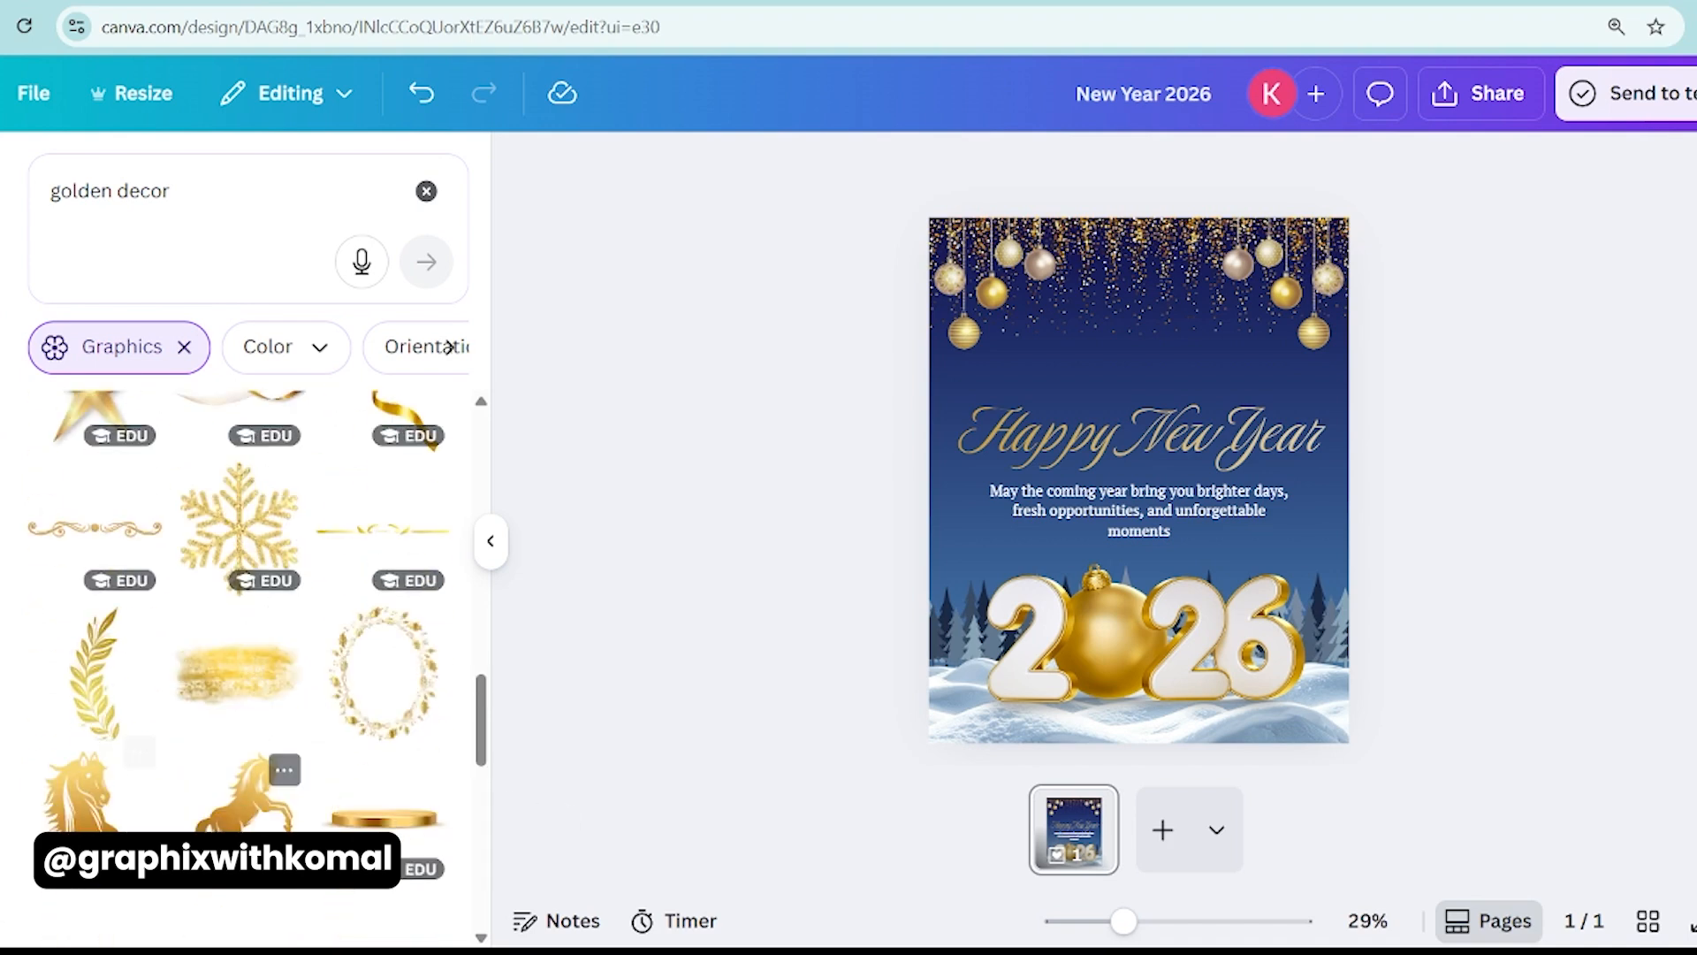
pyautogui.scroll(2, 189, 785)
pyautogui.scroll(-2, 189, 785)
pyautogui.click(239, 526)
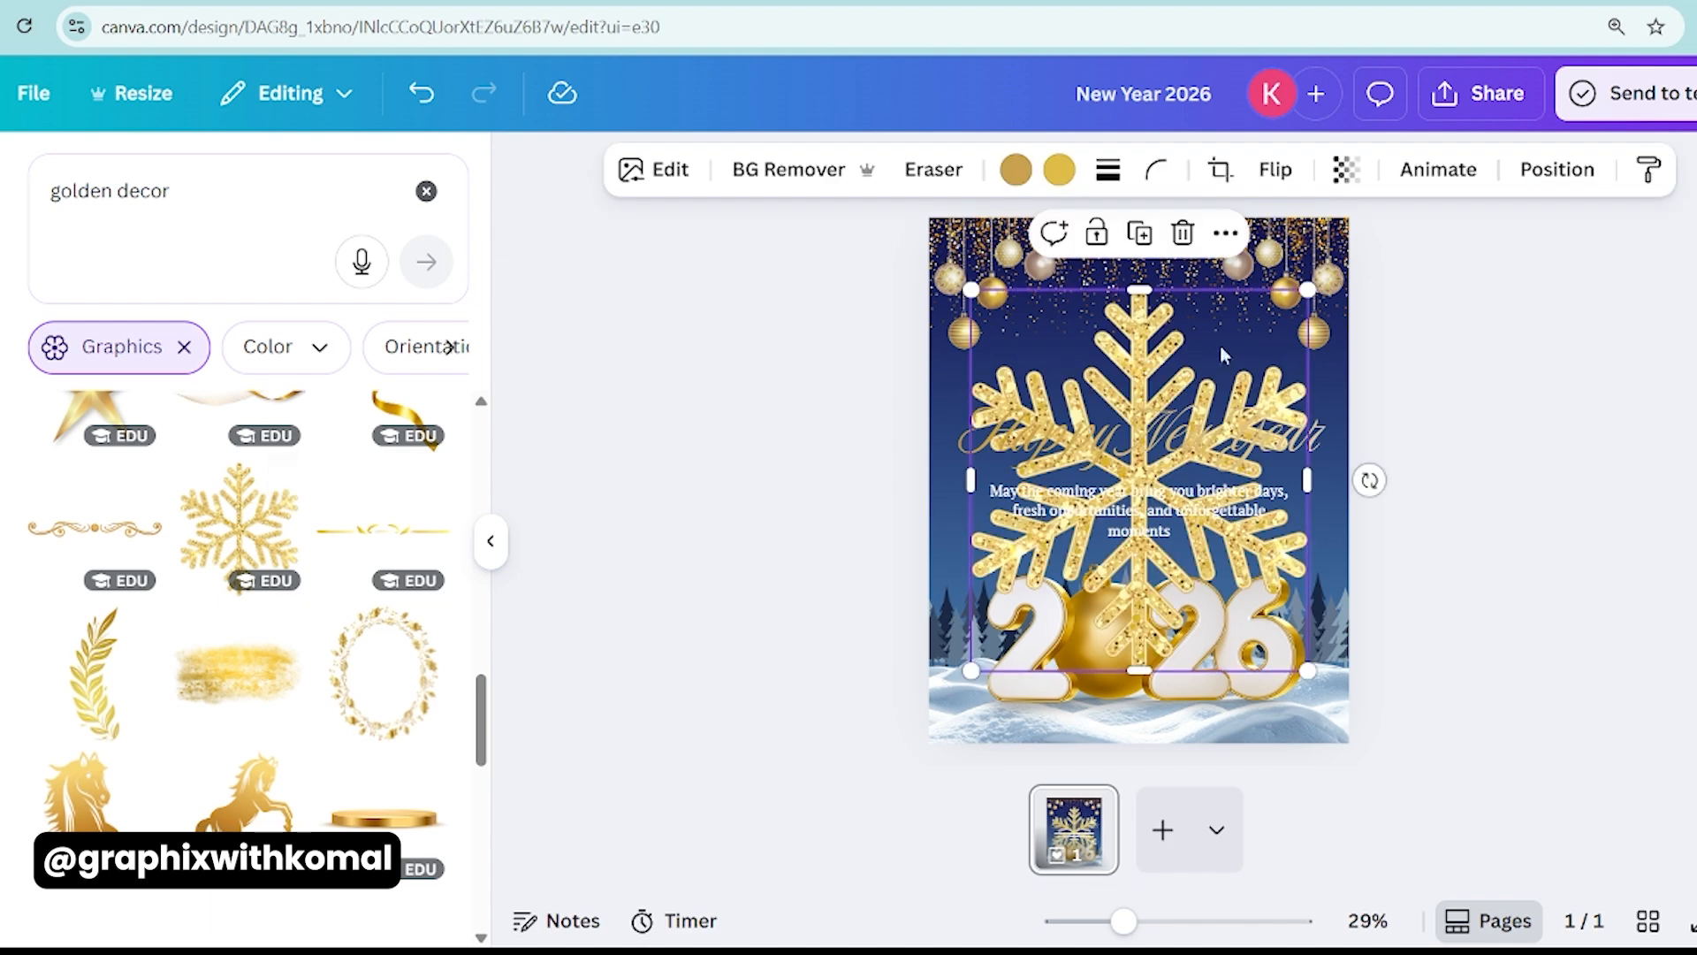
pyautogui.moveTo(970, 289); pyautogui.dragTo(1005, 762)
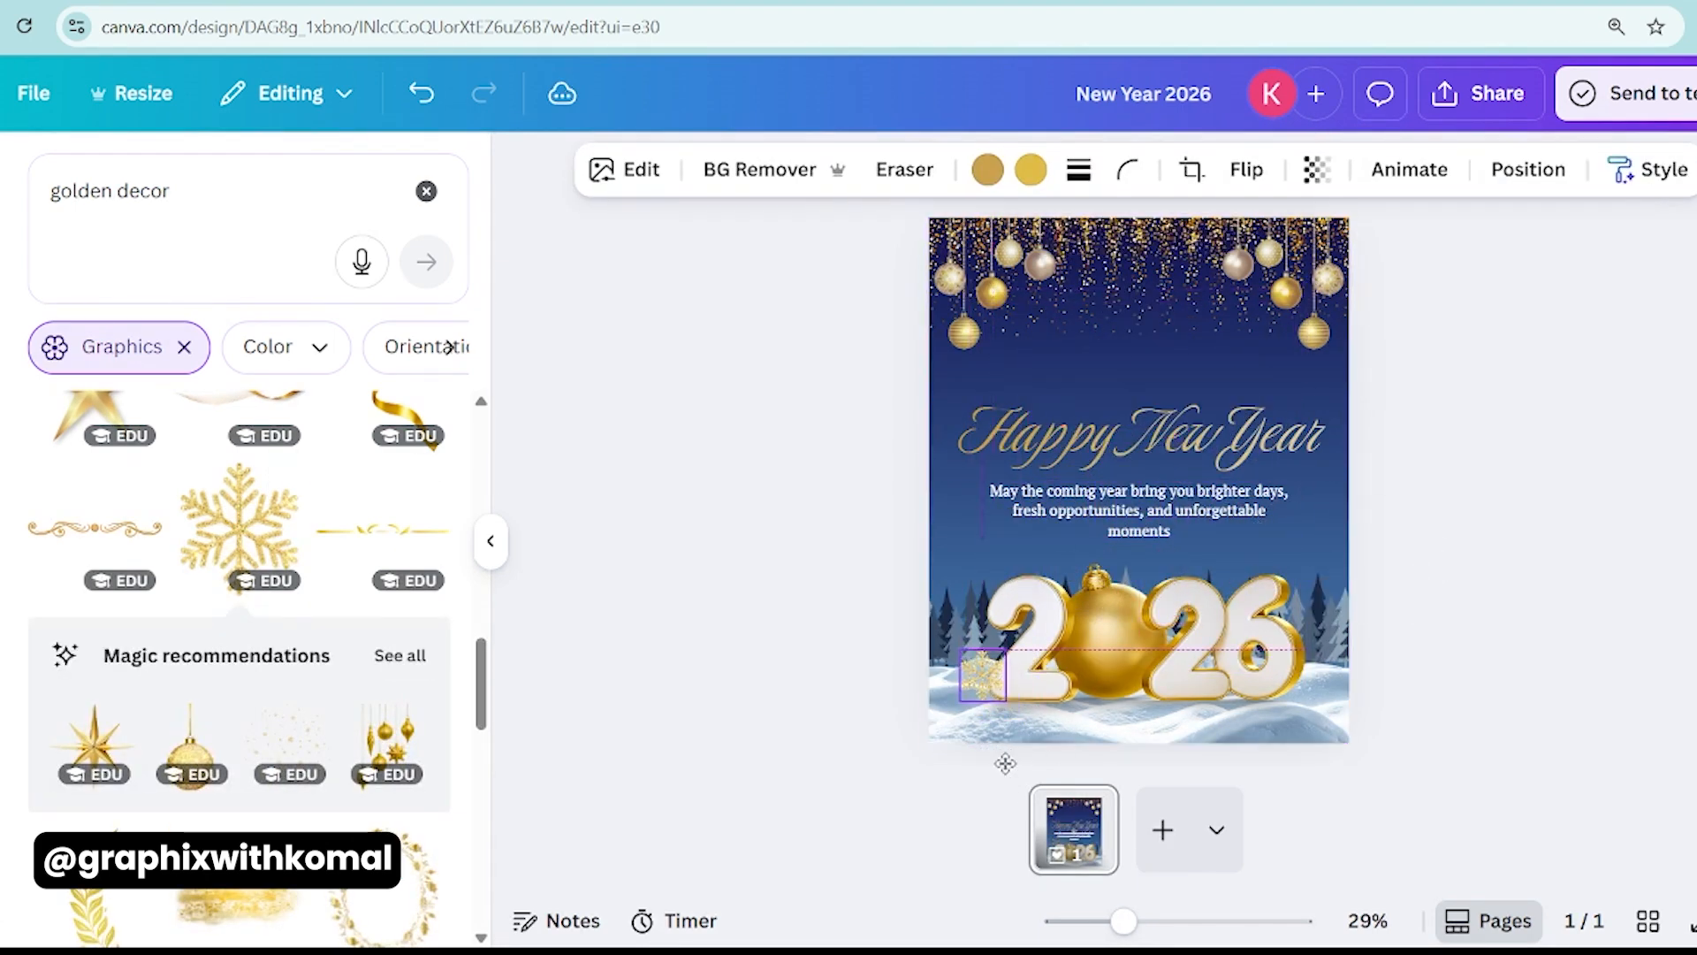
pyautogui.moveTo(989, 618); pyautogui.dragTo(1349, 615)
pyautogui.click(1653, 500)
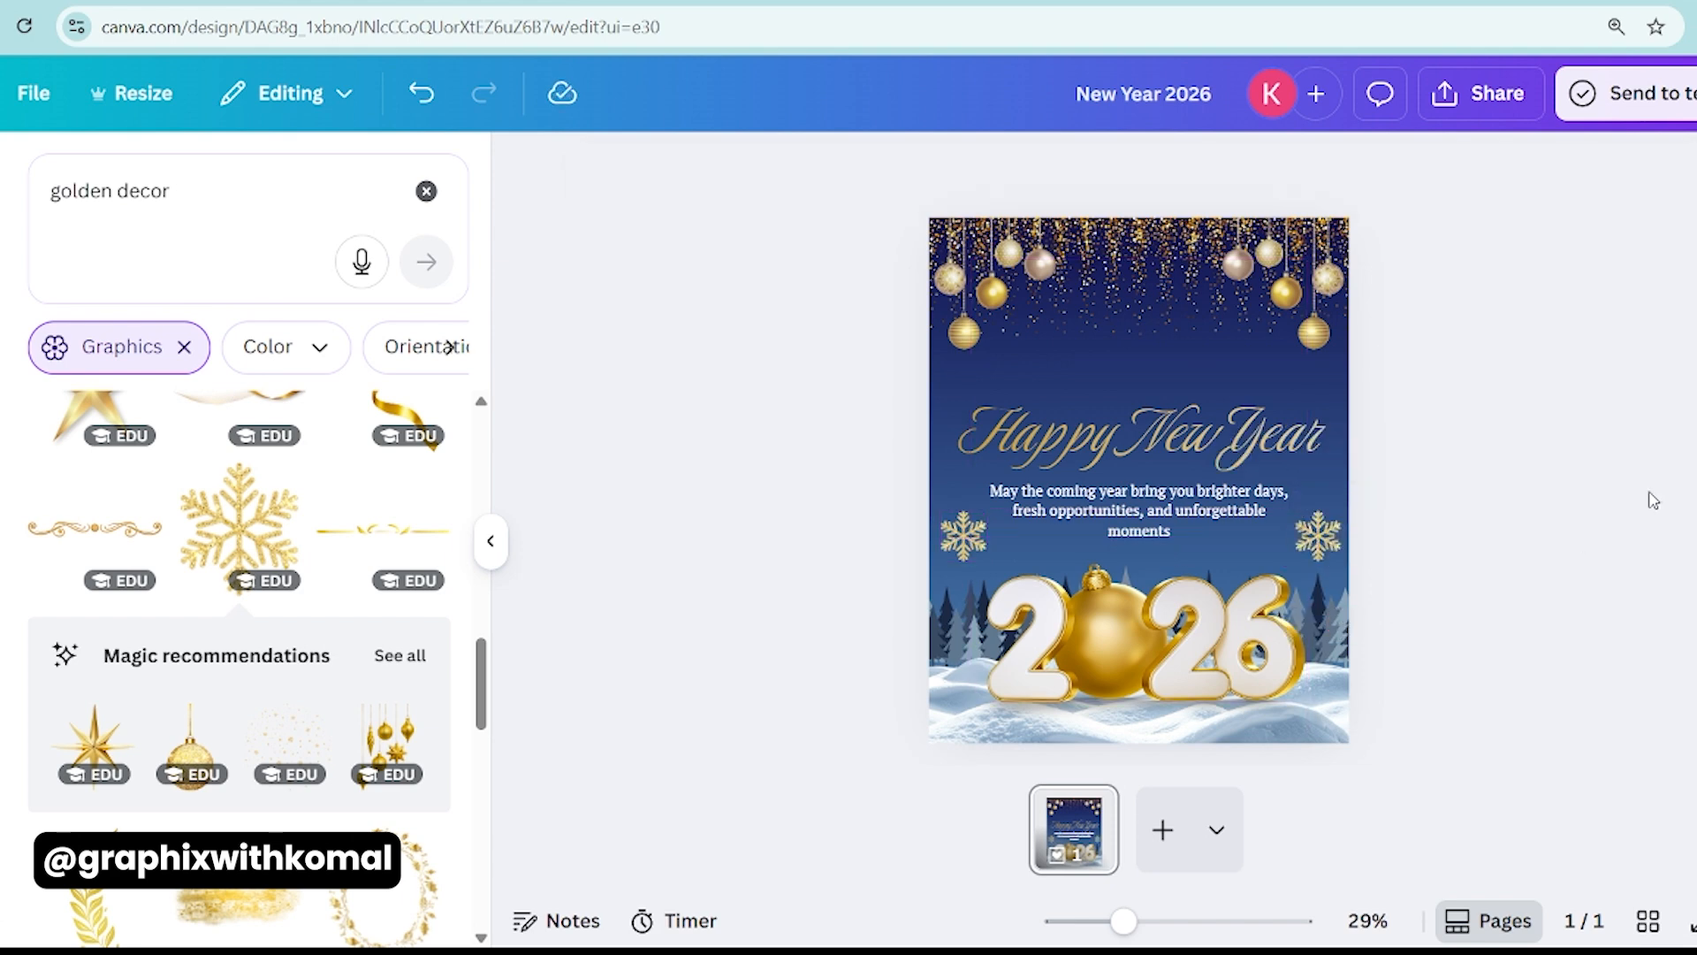
# - Recolor the Happy New Year heading from its gradient to a lighter custom solid gold
pyautogui.click(1240, 465)
pyautogui.click(898, 169)
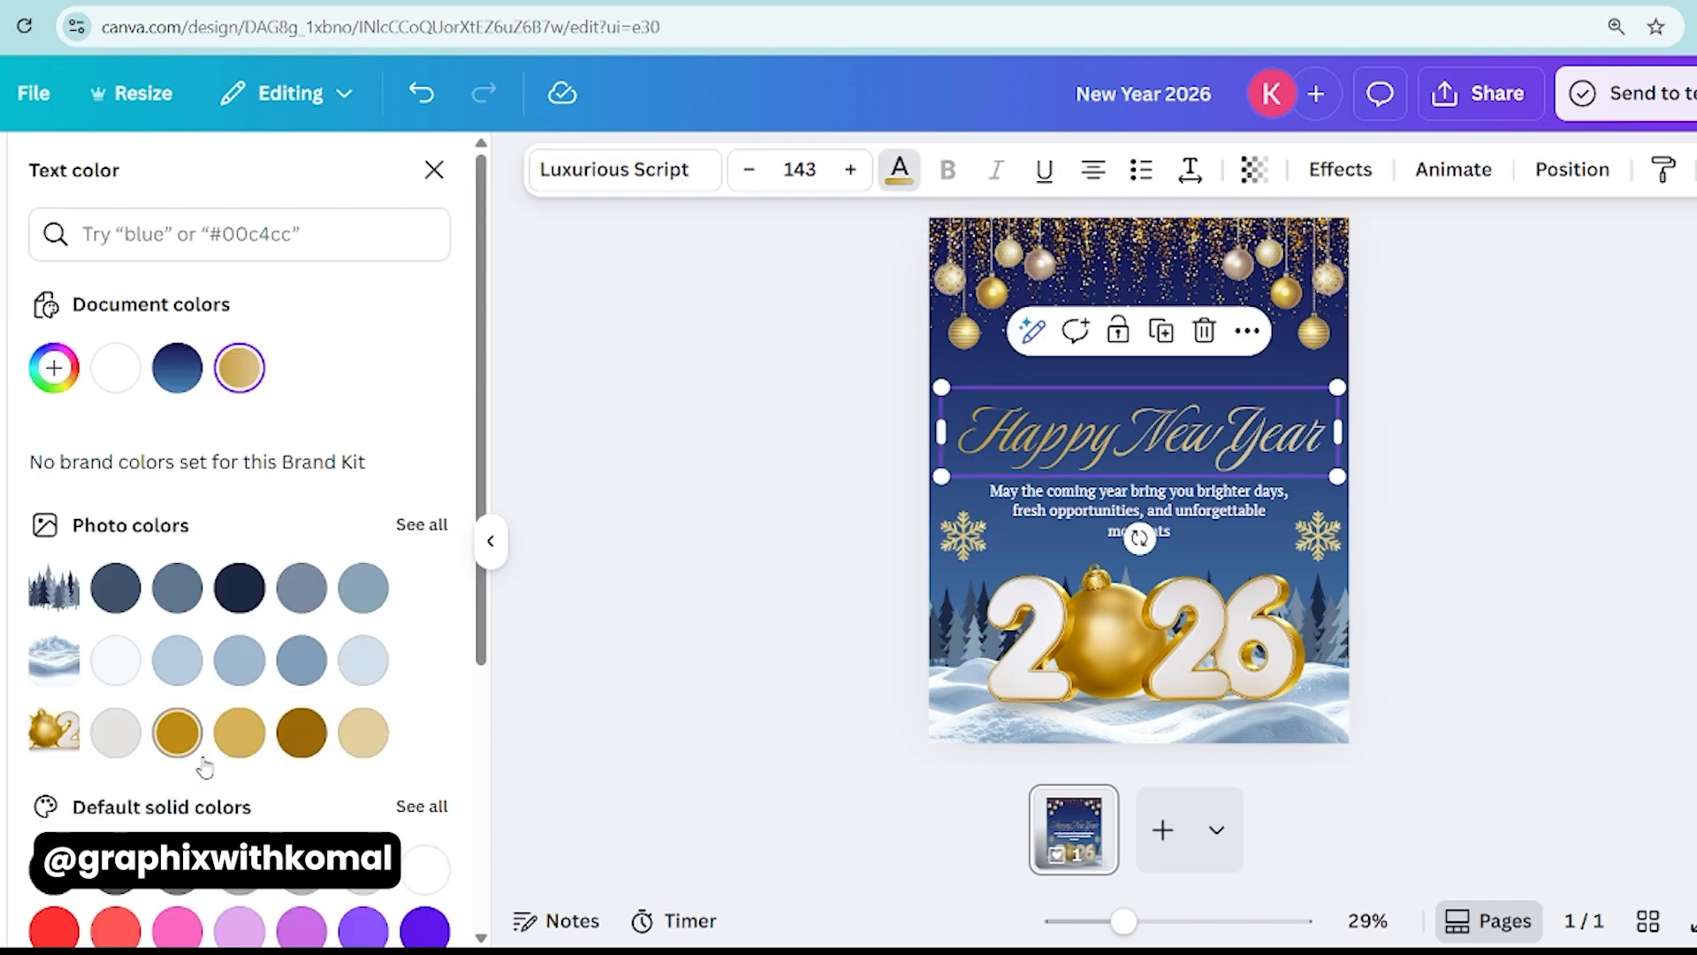
pyautogui.click(363, 734)
pyautogui.click(256, 741)
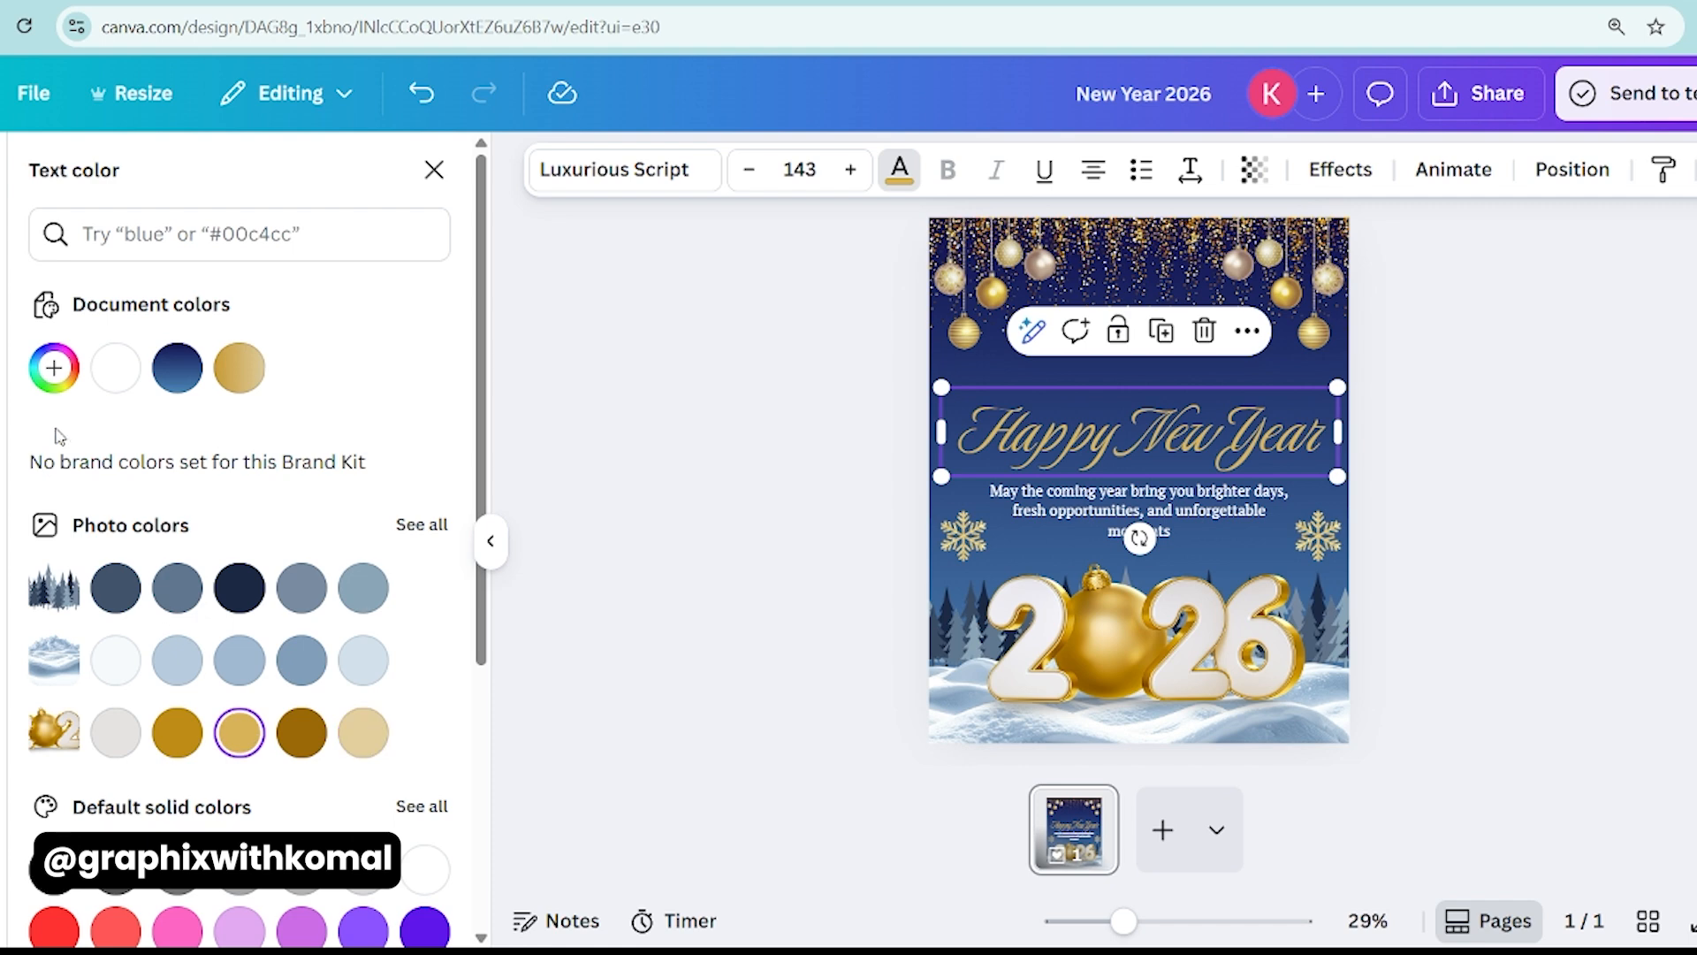
pyautogui.click(55, 367)
pyautogui.moveTo(254, 521); pyautogui.dragTo(262, 493)
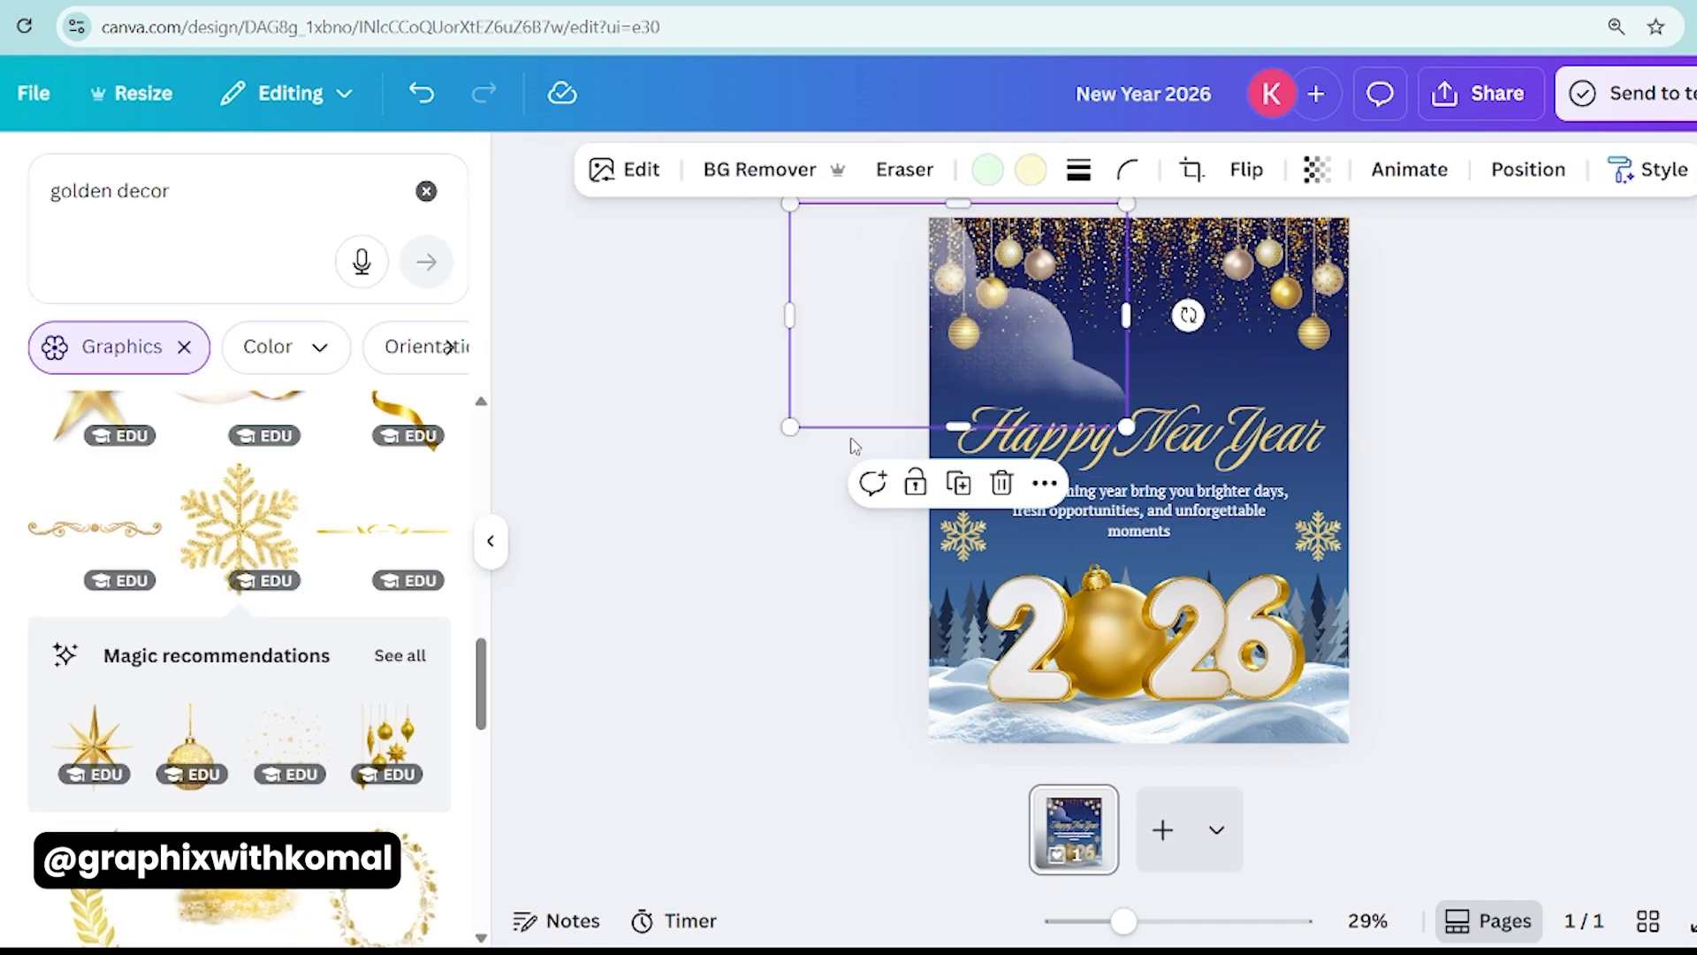
# - Shrink the cloud at the poster's left edge above the heading, make it more transparent and place a copy at the right edge
pyautogui.moveTo(1059, 369); pyautogui.dragTo(1032, 404)
pyautogui.moveTo(1098, 461); pyautogui.dragTo(1016, 406)
pyautogui.moveTo(925, 361); pyautogui.dragTo(944, 398)
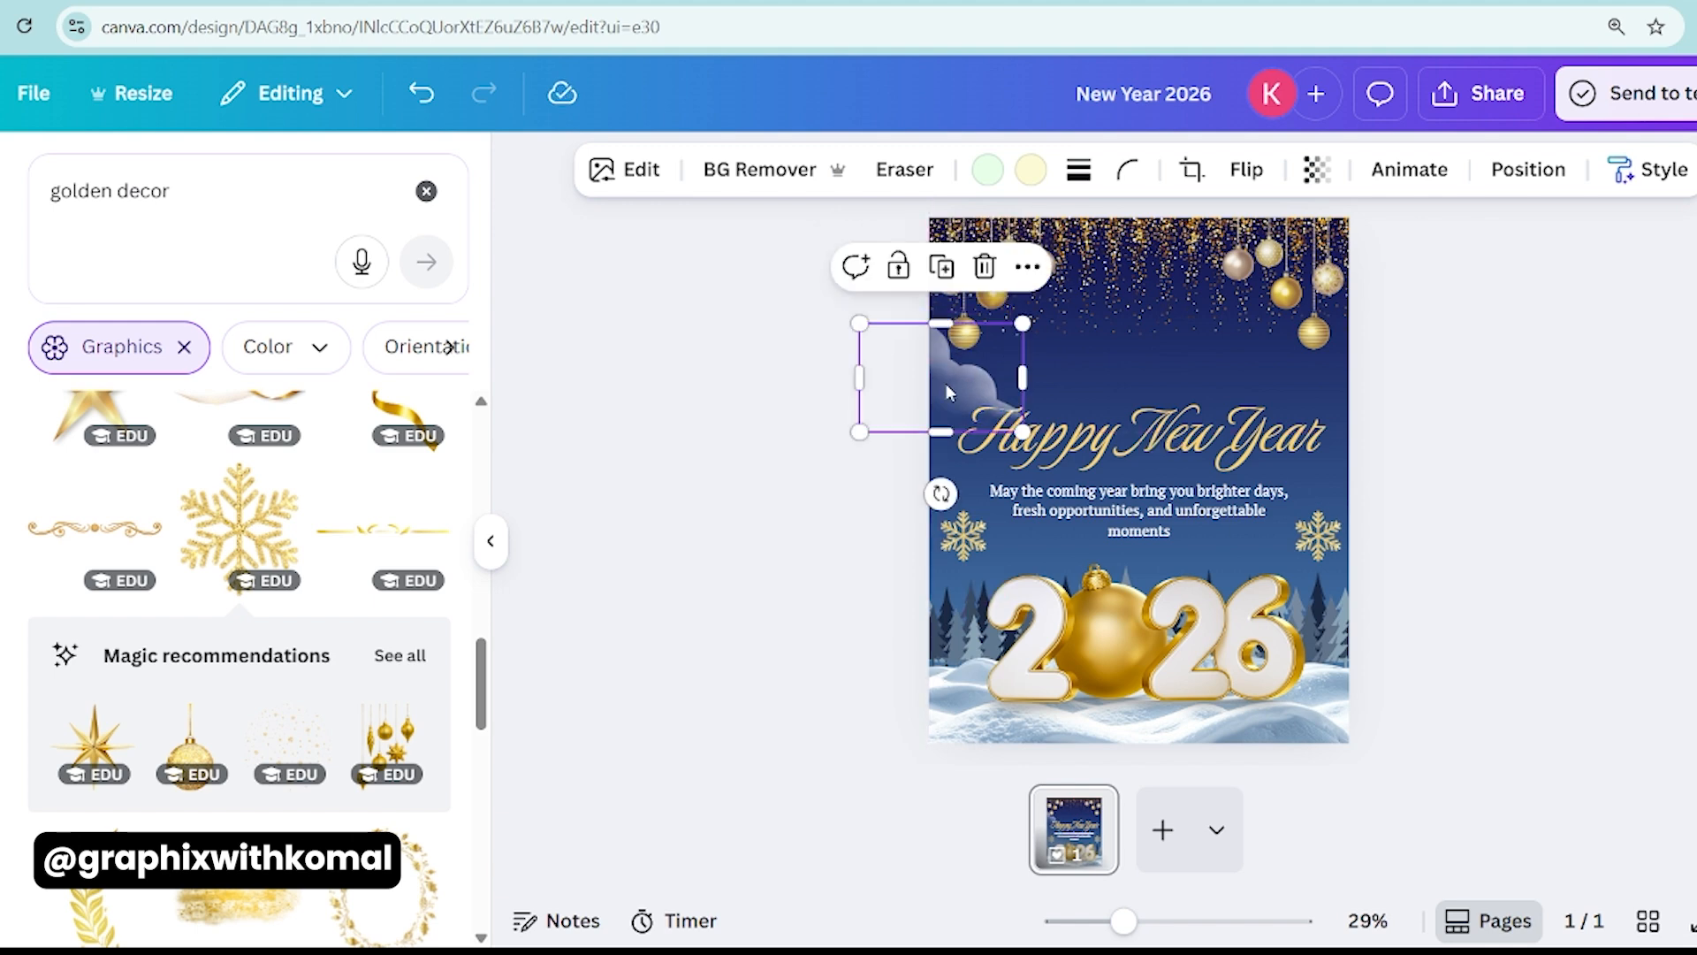
pyautogui.click(1316, 169)
pyautogui.moveTo(1273, 276); pyautogui.dragTo(1231, 276)
pyautogui.moveTo(932, 348); pyautogui.dragTo(1335, 419)
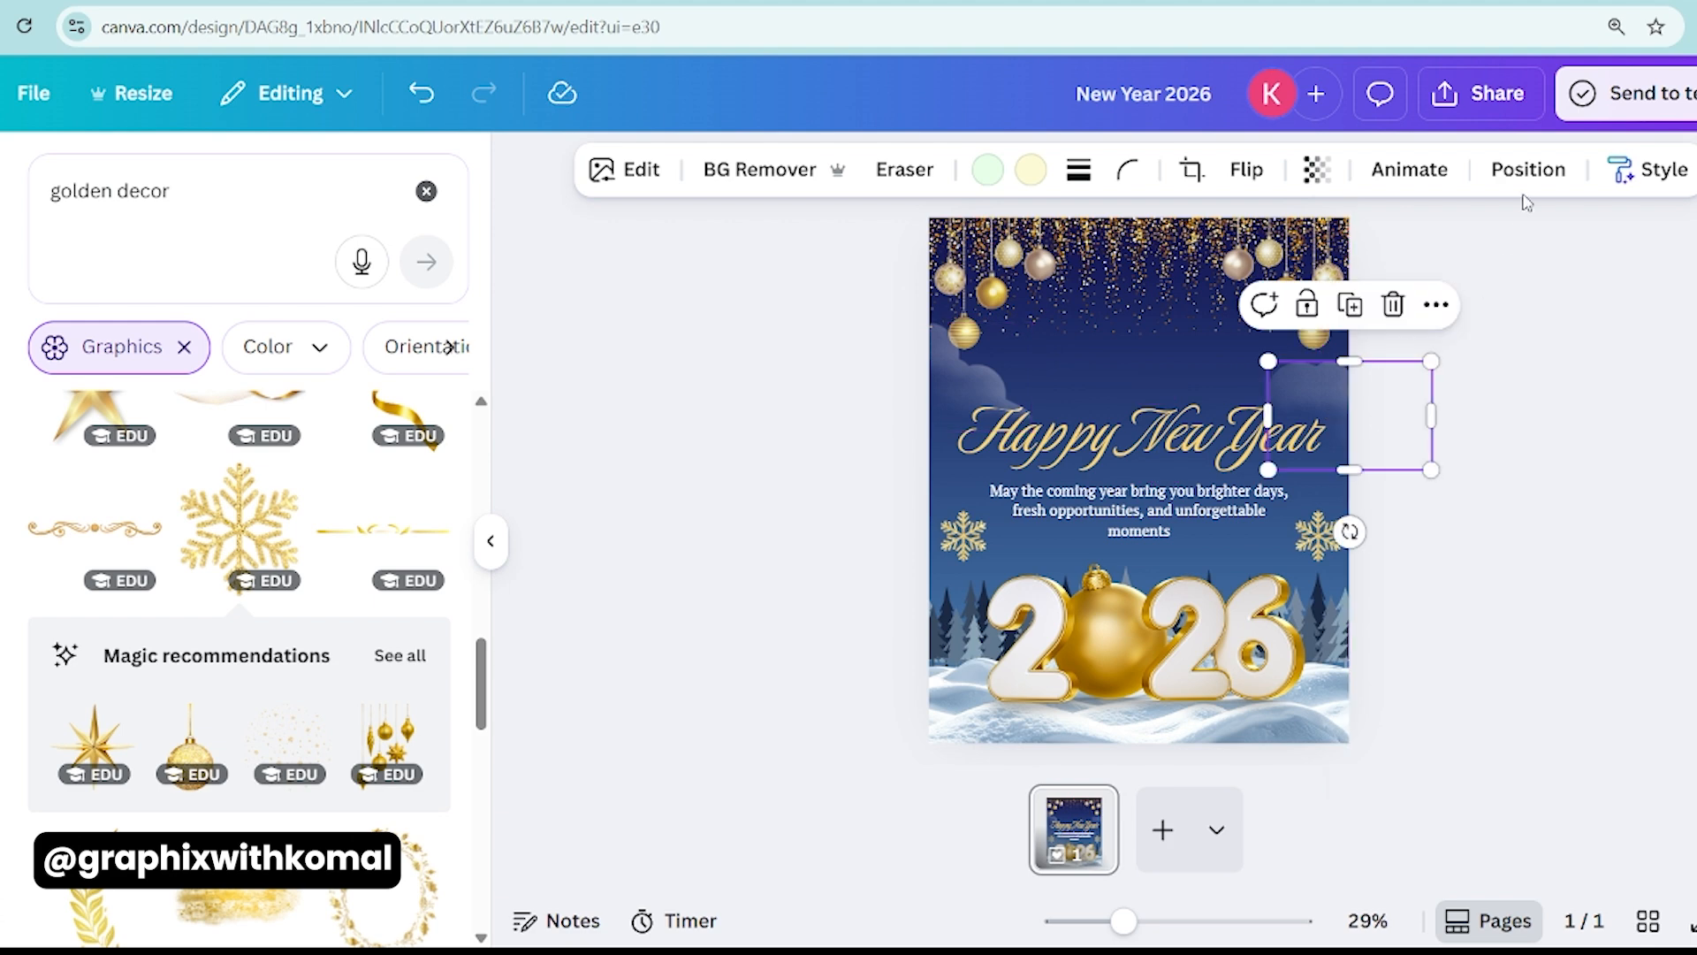
# - Move both cloud layers behind the heading and the wishes paragraph
pyautogui.click(1528, 169)
pyautogui.keyDown('shift'); pyautogui.click(989, 394); pyautogui.keyUp('shift')
pyautogui.moveTo(360, 522); pyautogui.dragTo(334, 495)
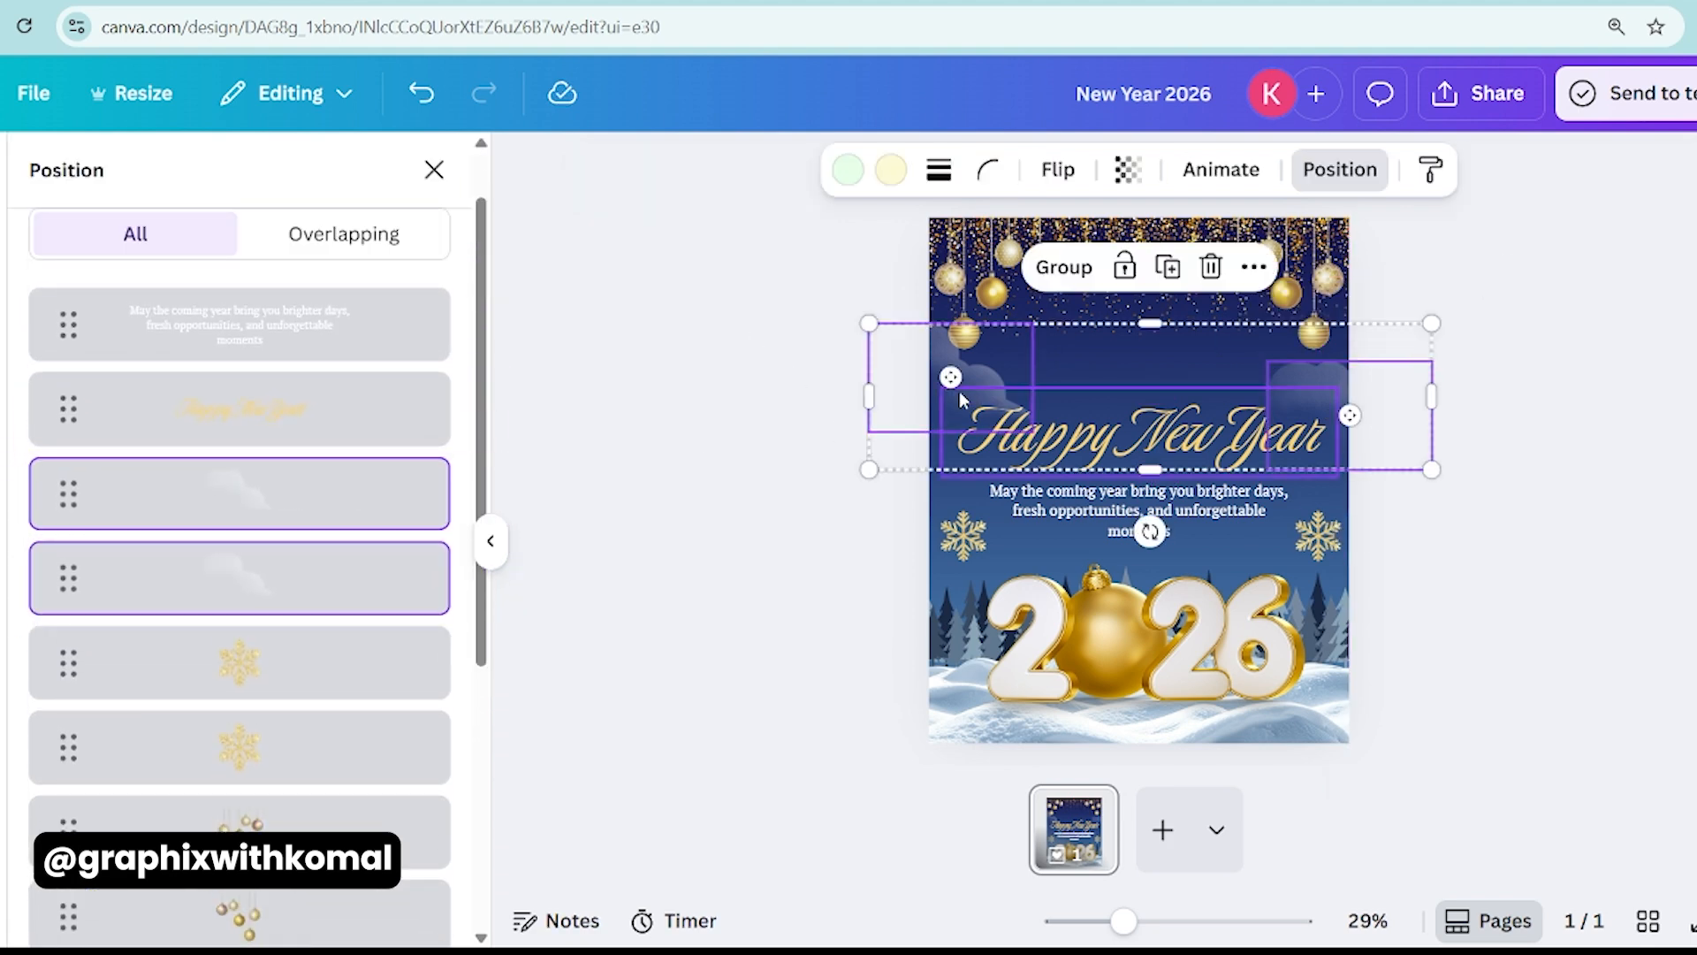
pyautogui.click(789, 413)
# - Duplicate the cloud to the lower right and lower left edges beside the wishes paragraph, flipping the copies horizontally for variety
pyautogui.click(952, 365)
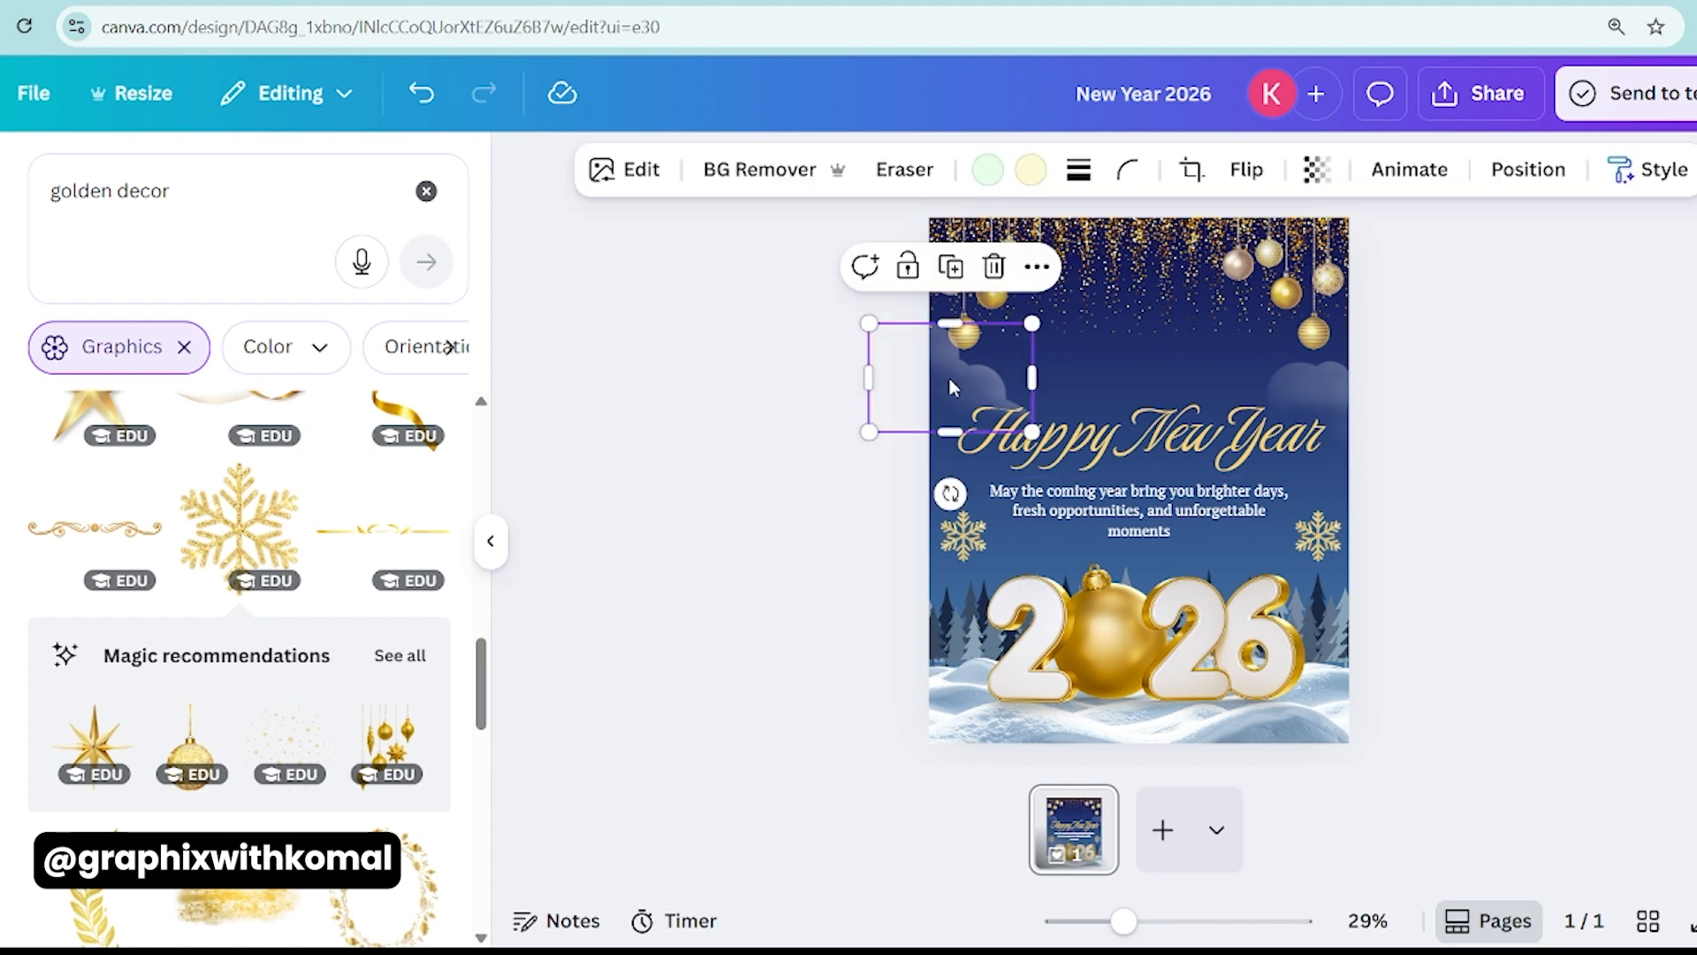
pyautogui.moveTo(940, 379); pyautogui.dragTo(1327, 524)
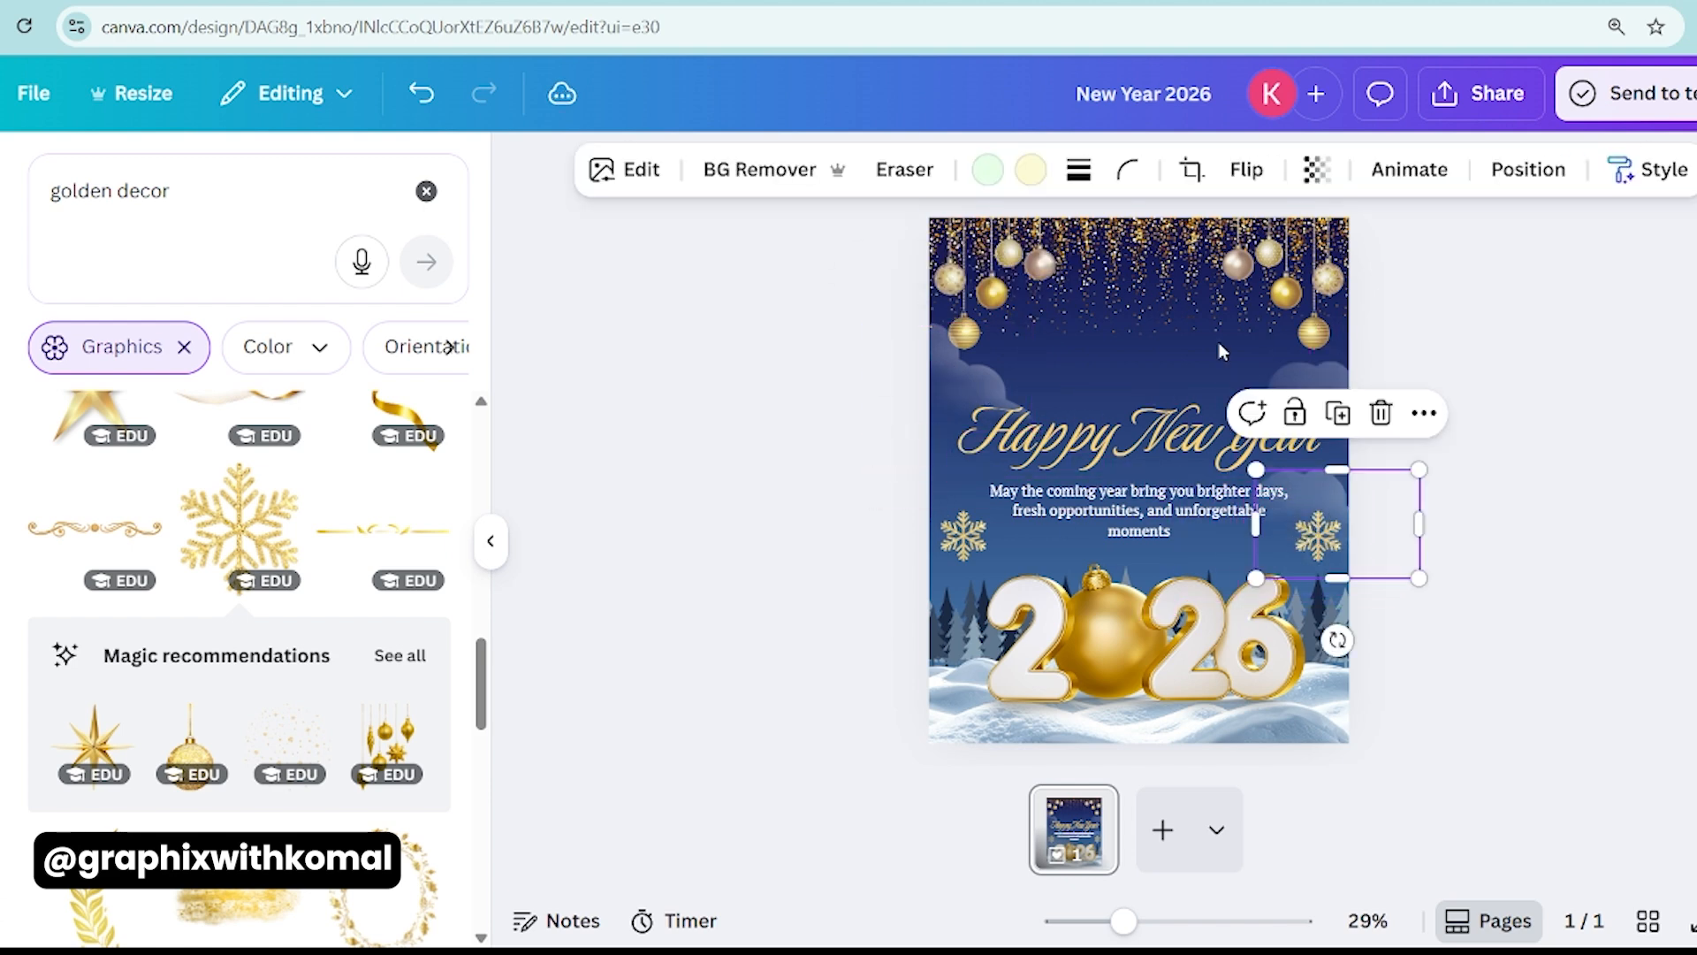
pyautogui.click(1246, 169)
pyautogui.moveTo(1407, 564)
pyautogui.mouseDown()
pyautogui.moveTo(1357, 486)
pyautogui.moveTo(1357, 391)
pyautogui.moveTo(949, 500)
pyautogui.moveTo(930, 487)
pyautogui.mouseUp()
pyautogui.click(1242, 169)
pyautogui.click(1219, 235)
pyautogui.press('Escape')
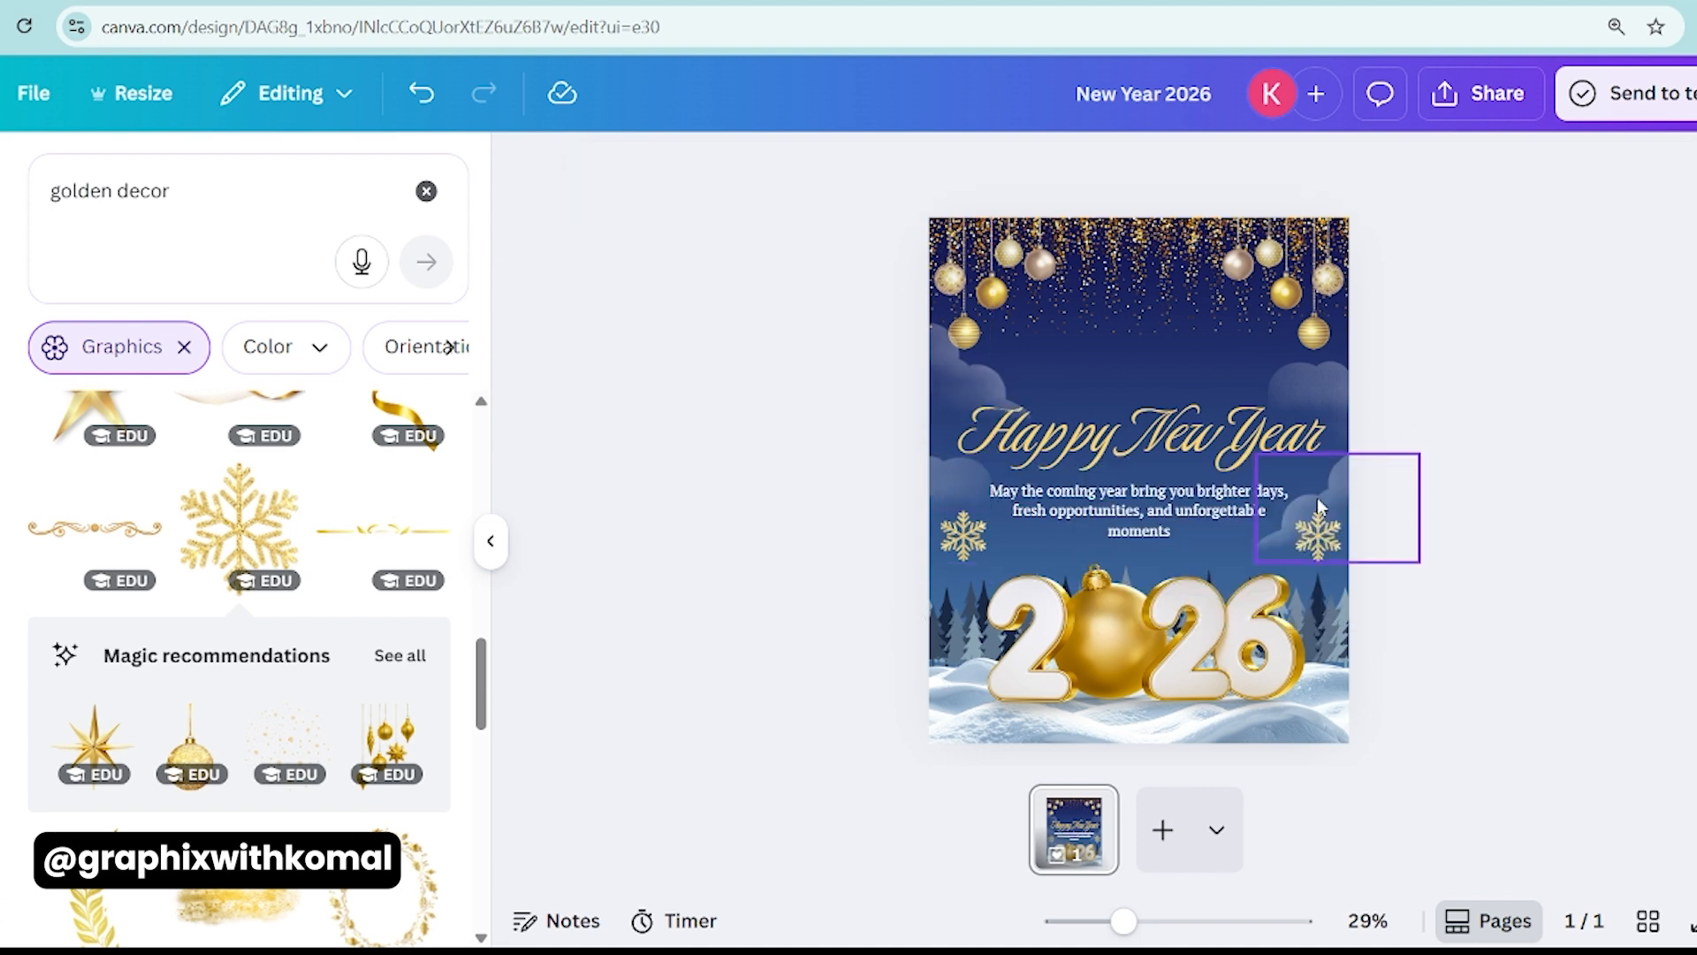
pyautogui.click(1384, 508)
pyautogui.click(1575, 382)
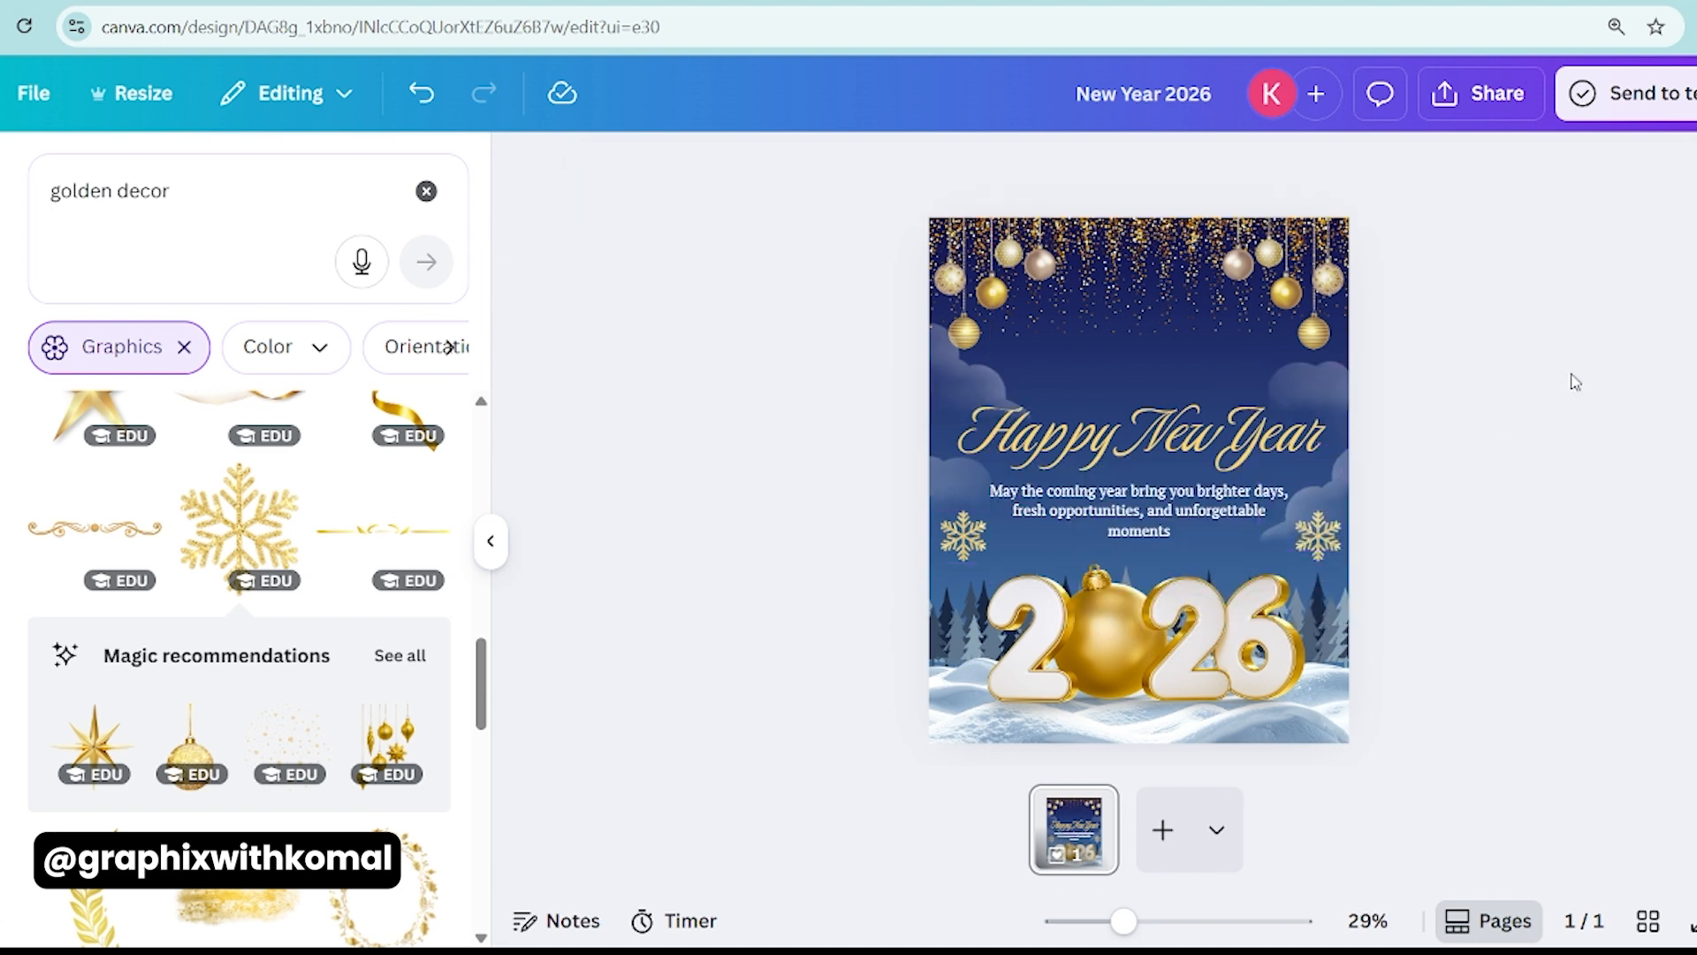
# - Search the graphics for snow falls and add the scattered snowflake overlay to the poster
pyautogui.click(138, 186)
pyautogui.write('snow fall')
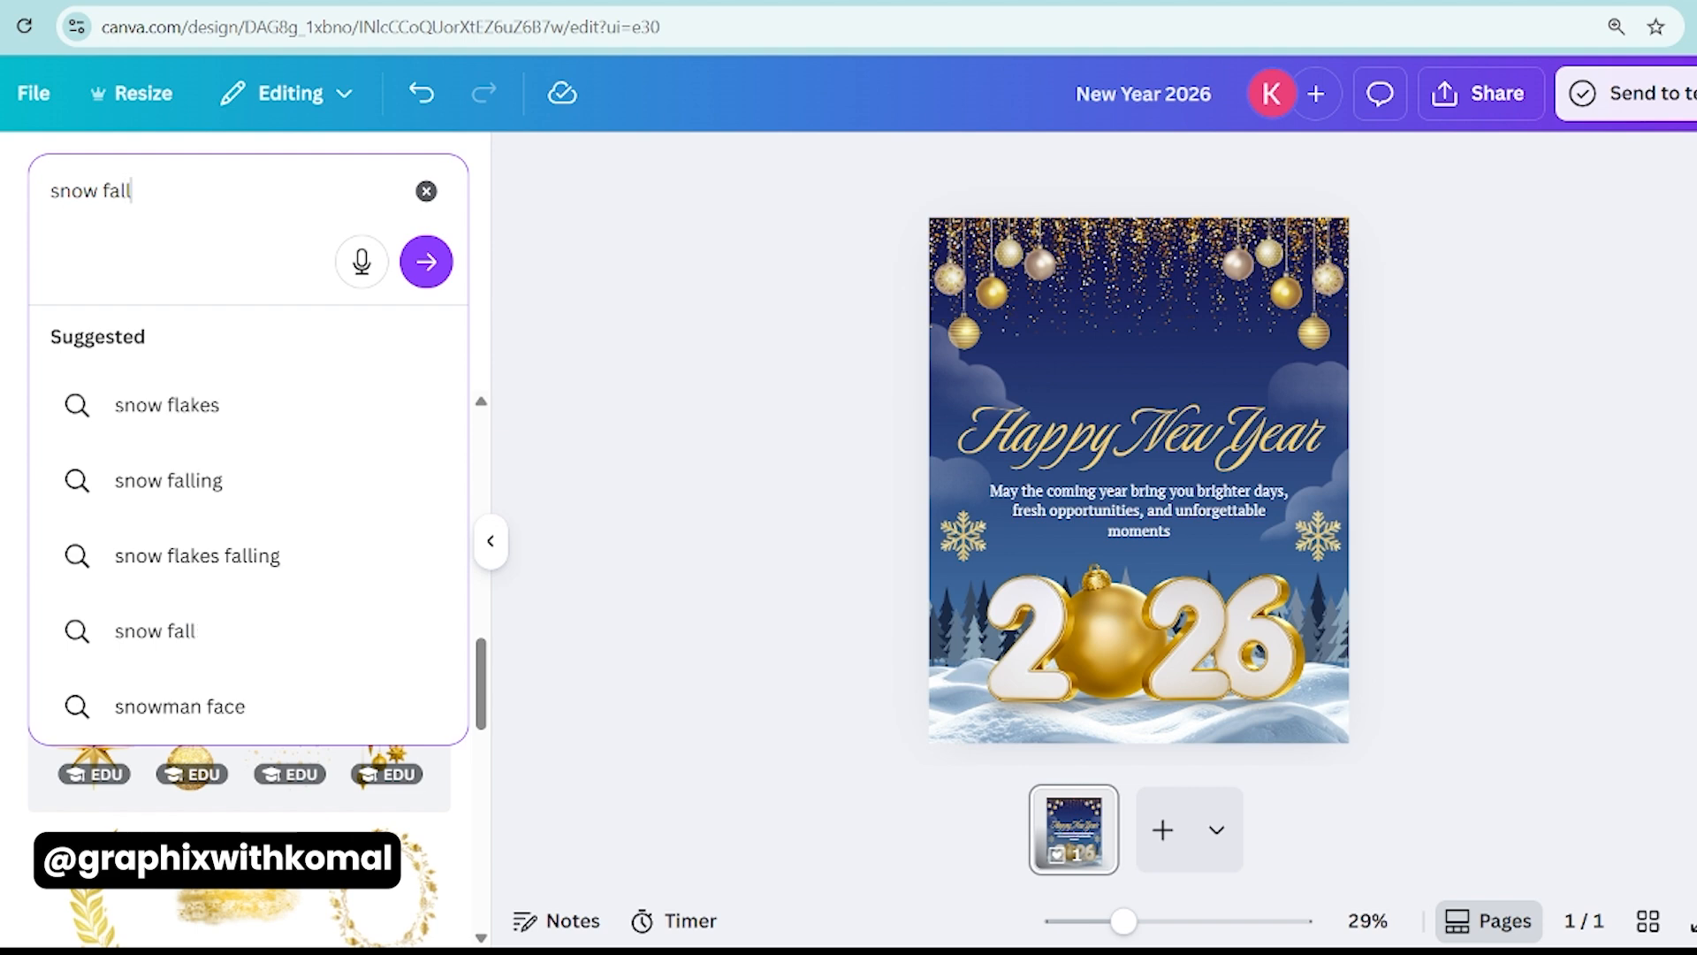
pyautogui.write('s')
pyautogui.press('Return')
pyautogui.click(382, 527)
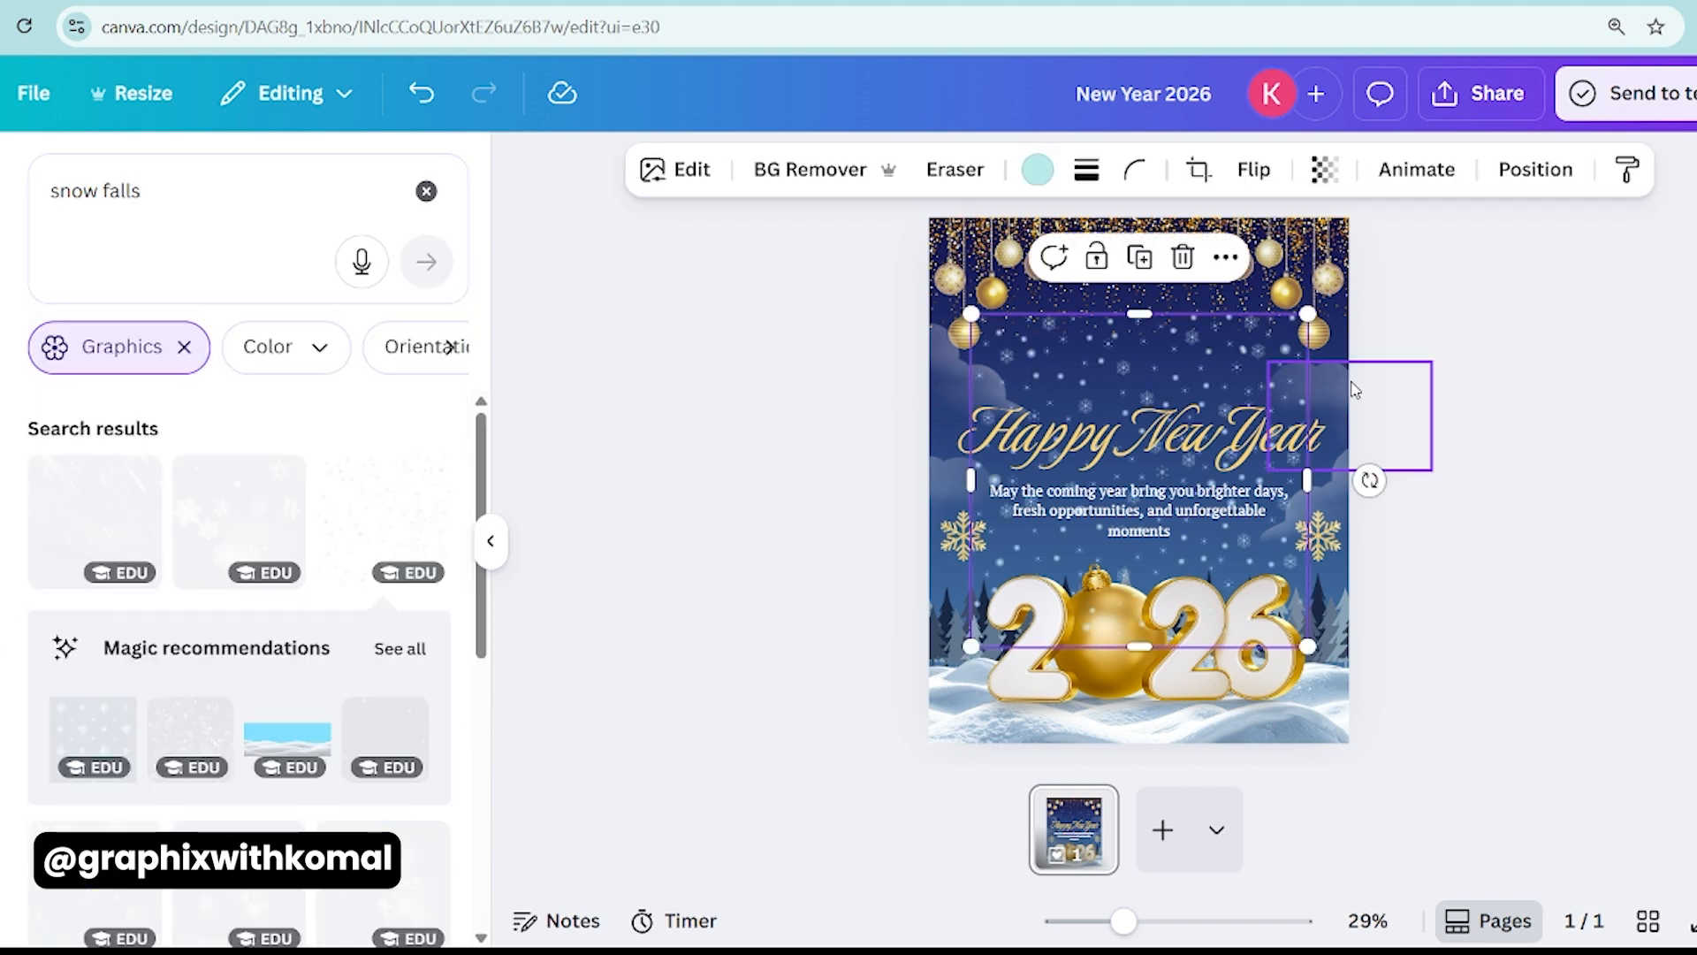
# - Enlarge the snowfall overlay to the page width, lower its opacity and move it up to the poster's upper edge
pyautogui.moveTo(969, 306); pyautogui.dragTo(929, 271)
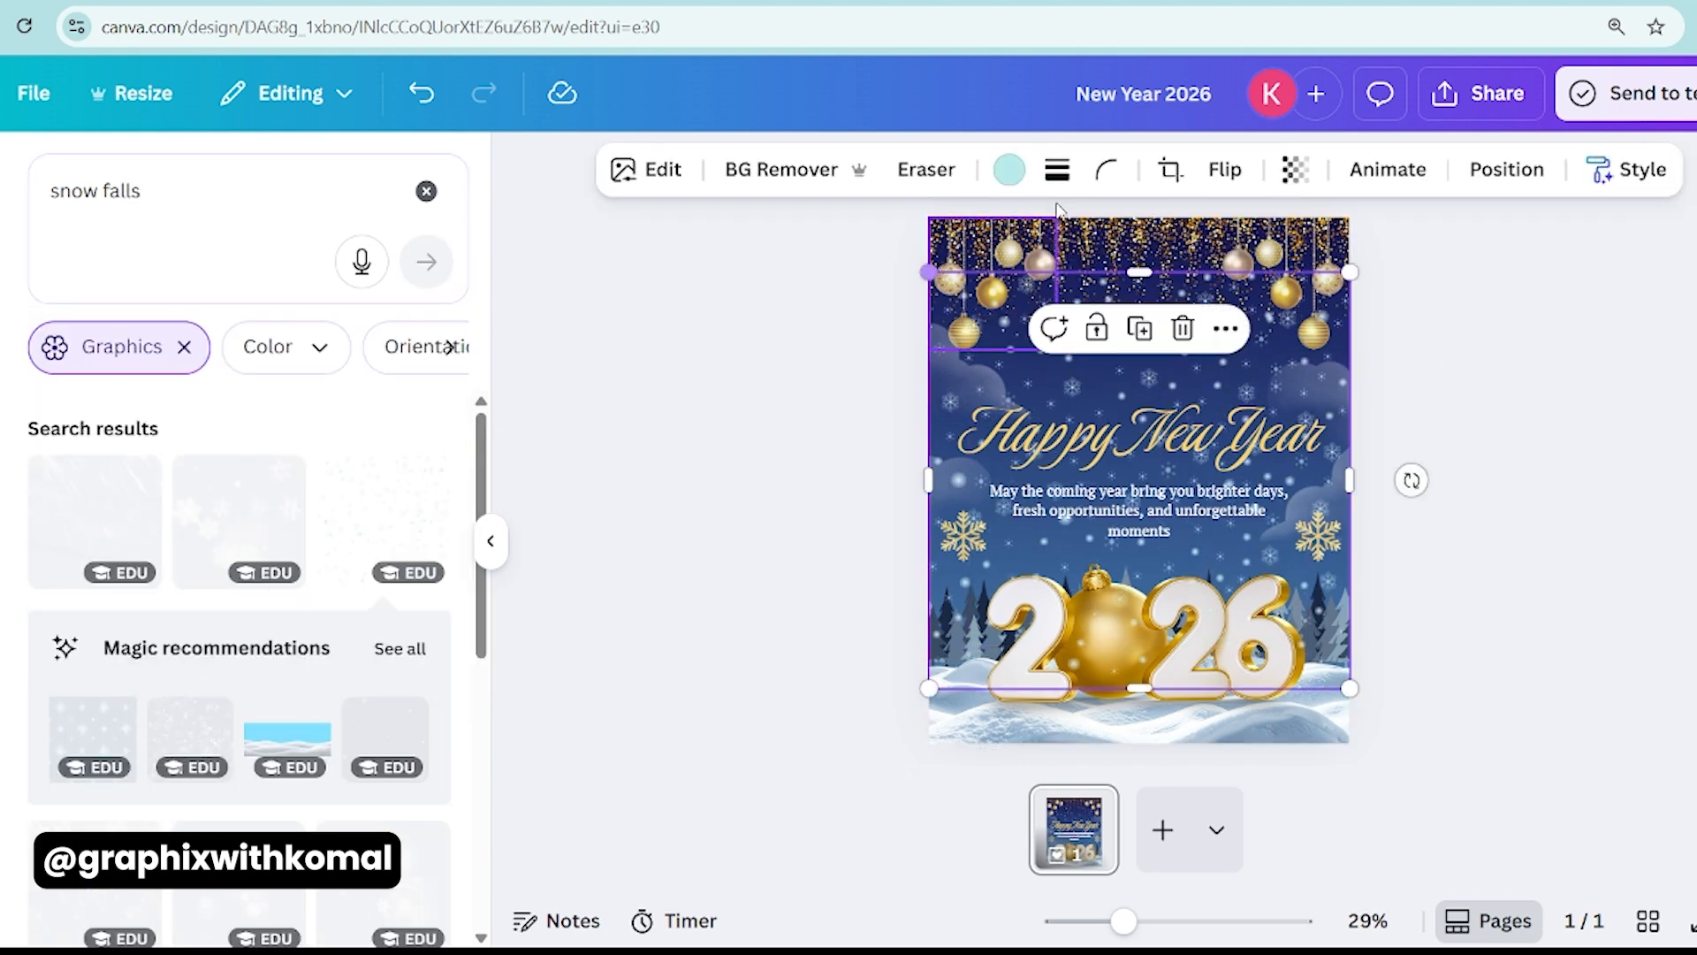
pyautogui.click(1295, 169)
pyautogui.moveTo(1260, 280); pyautogui.dragTo(1207, 280)
pyautogui.moveTo(1010, 378); pyautogui.dragTo(998, 323)
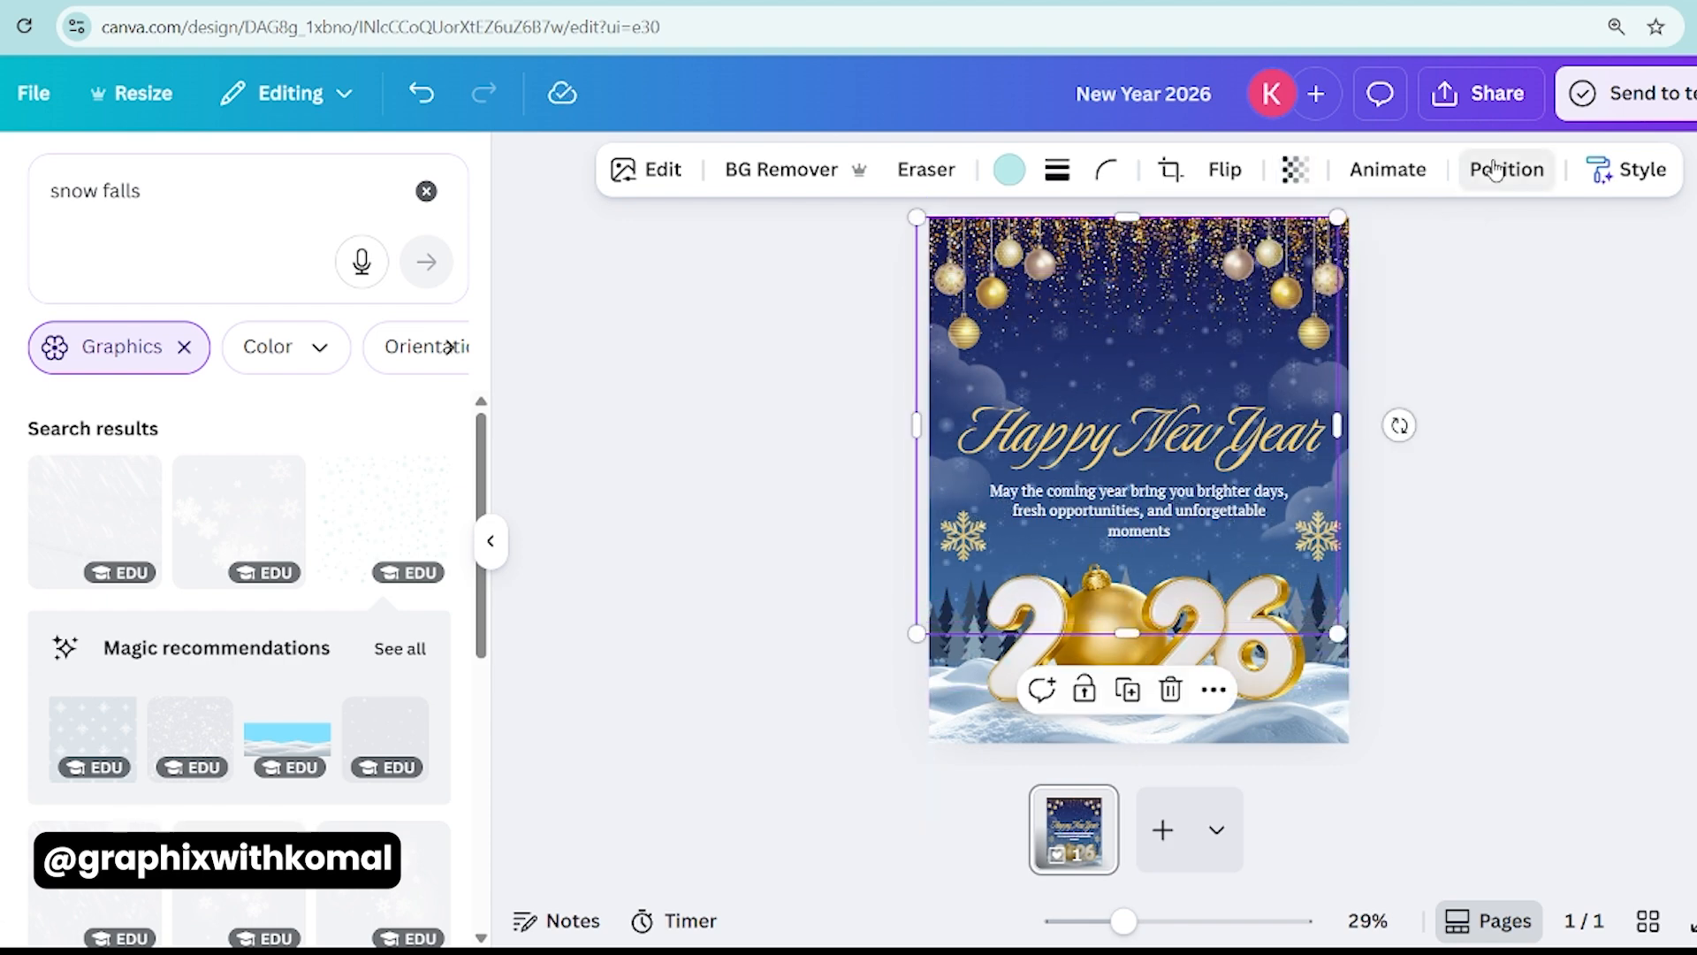
# - Move the snowfall overlay further back in the layer order
pyautogui.click(1494, 168)
pyautogui.moveTo(239, 557); pyautogui.dragTo(257, 686)
pyautogui.click(667, 444)
# - Place white light sparkles on the digits of the 2026 graphic
pyautogui.moveTo(1333, 643); pyautogui.dragTo(999, 573)
pyautogui.click(1205, 168)
pyautogui.click(660, 600)
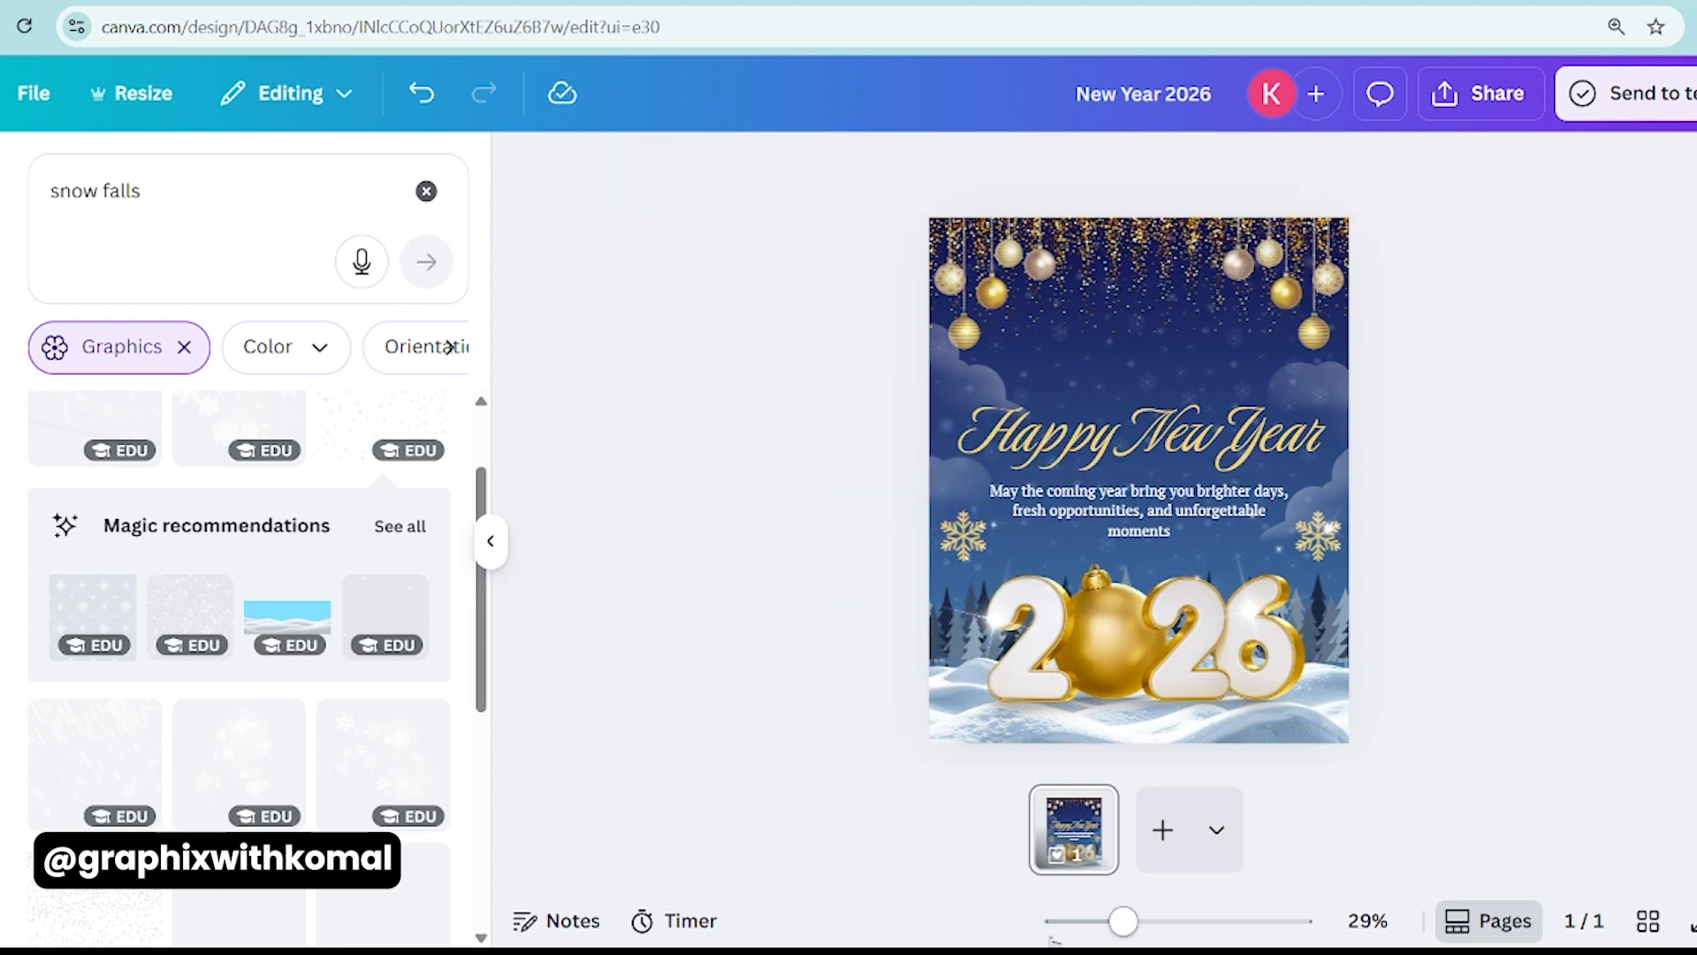
# - Search the graphics for Textured Gold Jumping Reindeer and place a small standing gold reindeer on the snow below the 2026's last digit
pyautogui.click(291, 190)
pyautogui.write('Textured Gold Jumping Reind')
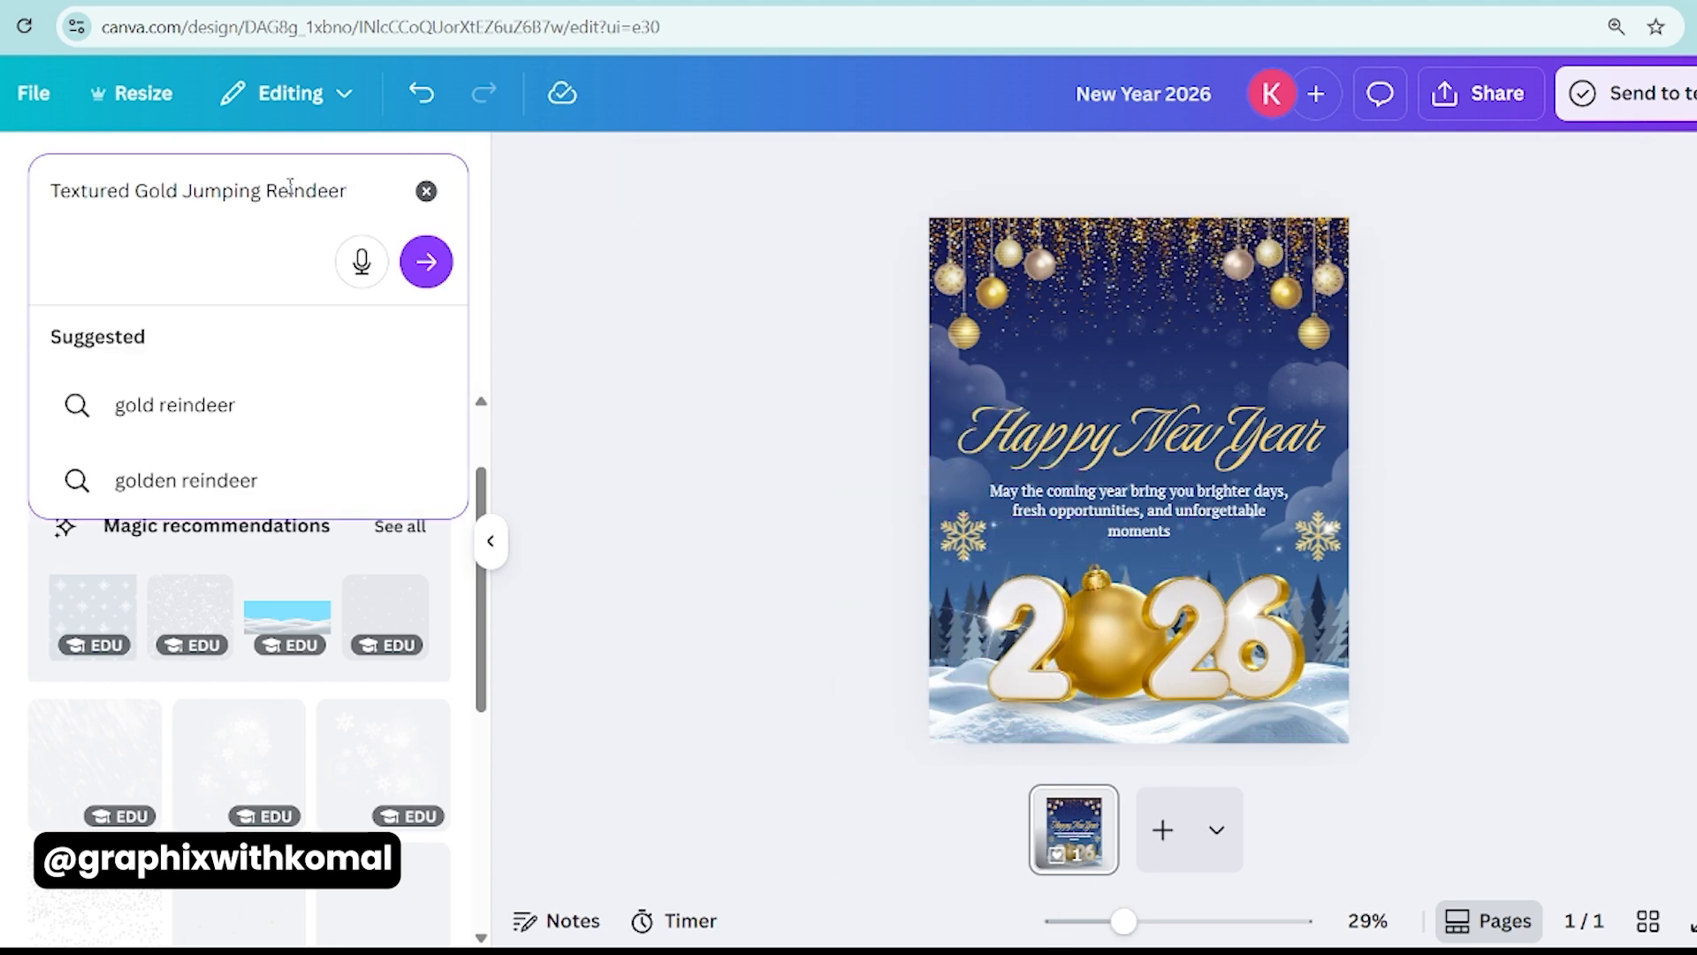
pyautogui.press('Return')
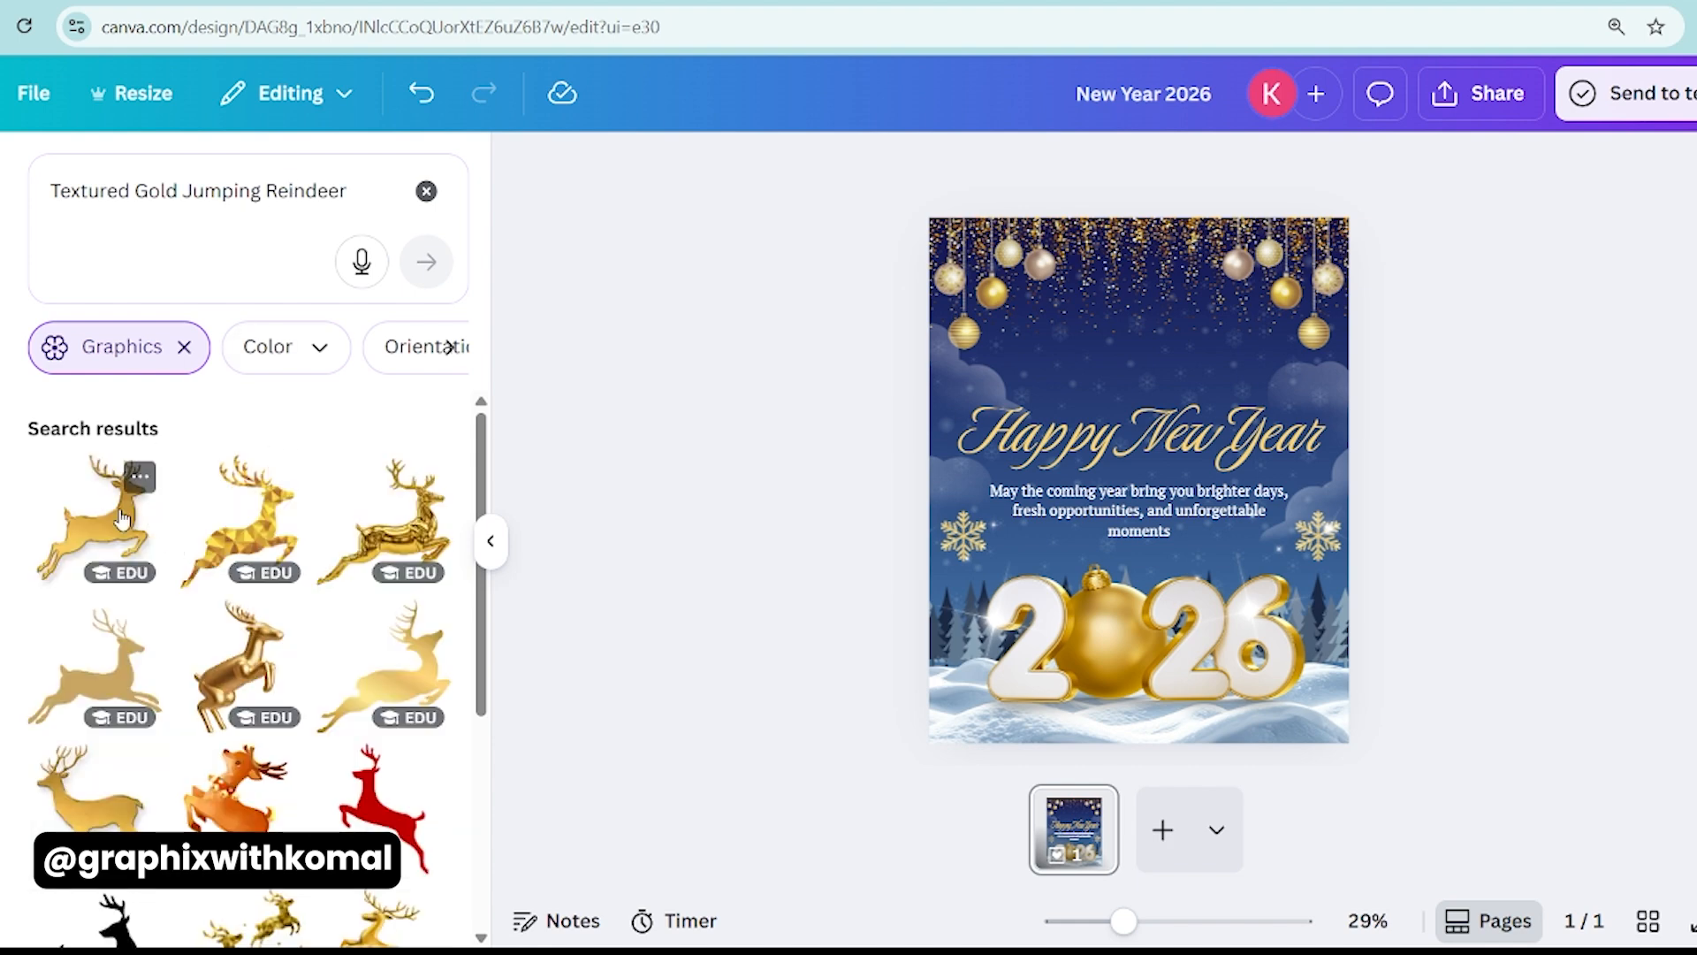
pyautogui.click(62, 825)
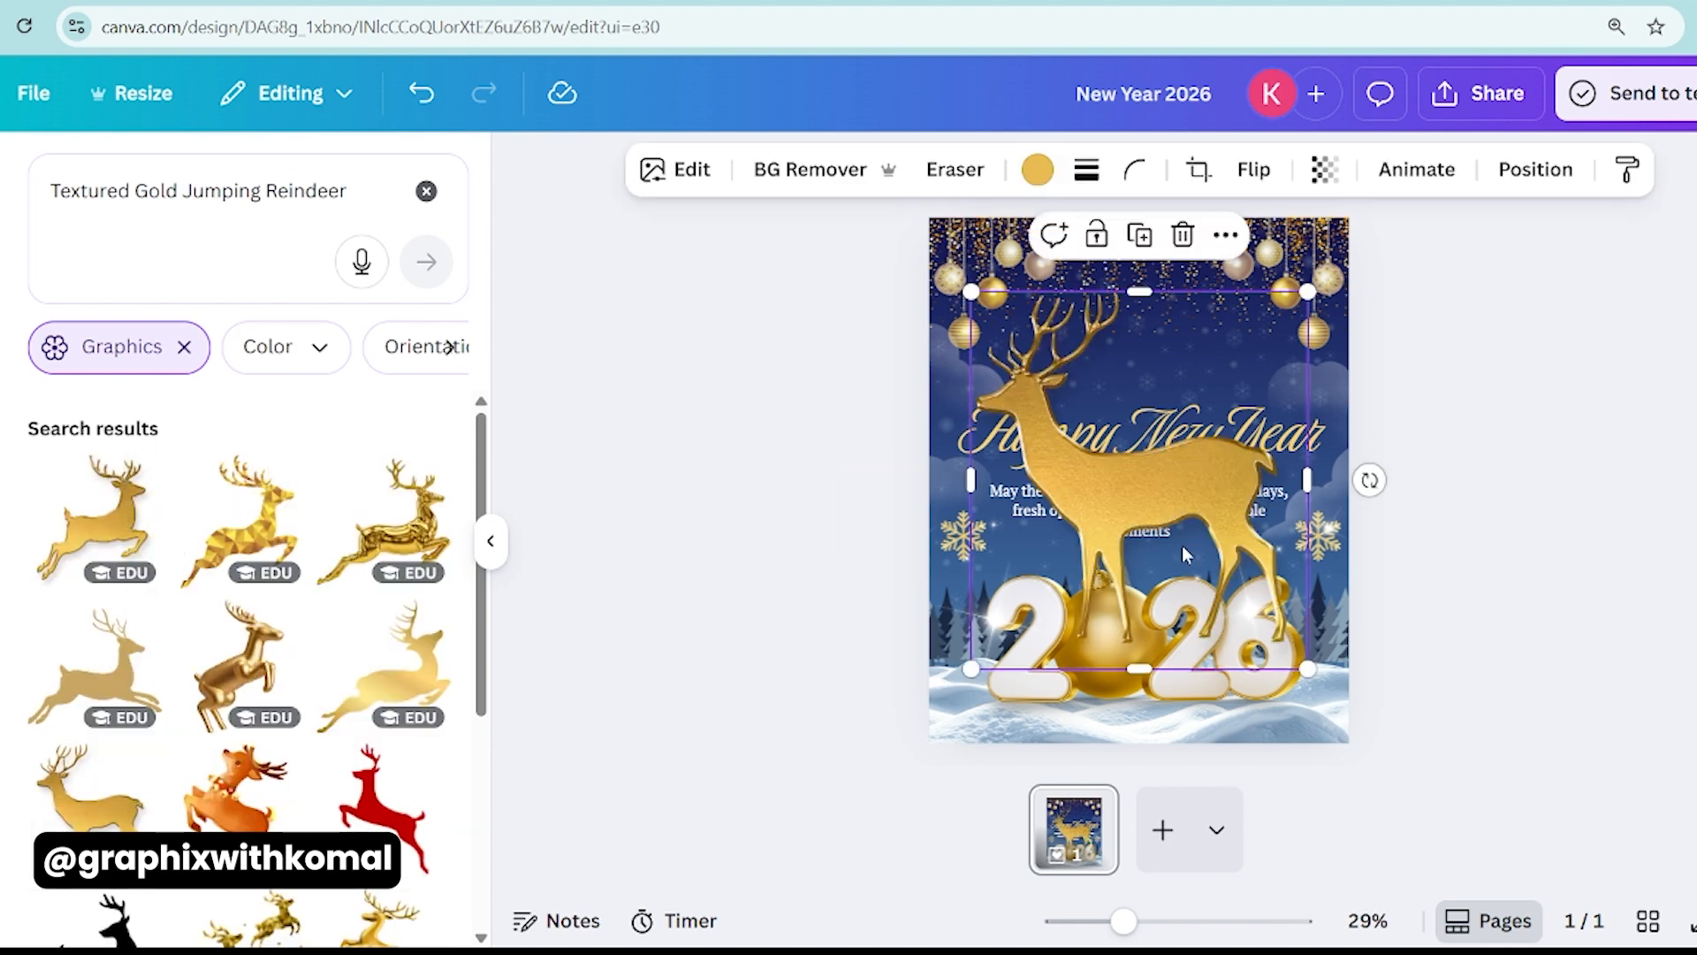
pyautogui.moveTo(977, 292); pyautogui.dragTo(1191, 552)
pyautogui.moveTo(1250, 609); pyautogui.dragTo(1287, 674)
pyautogui.moveTo(1343, 609); pyautogui.dragTo(1258, 694)
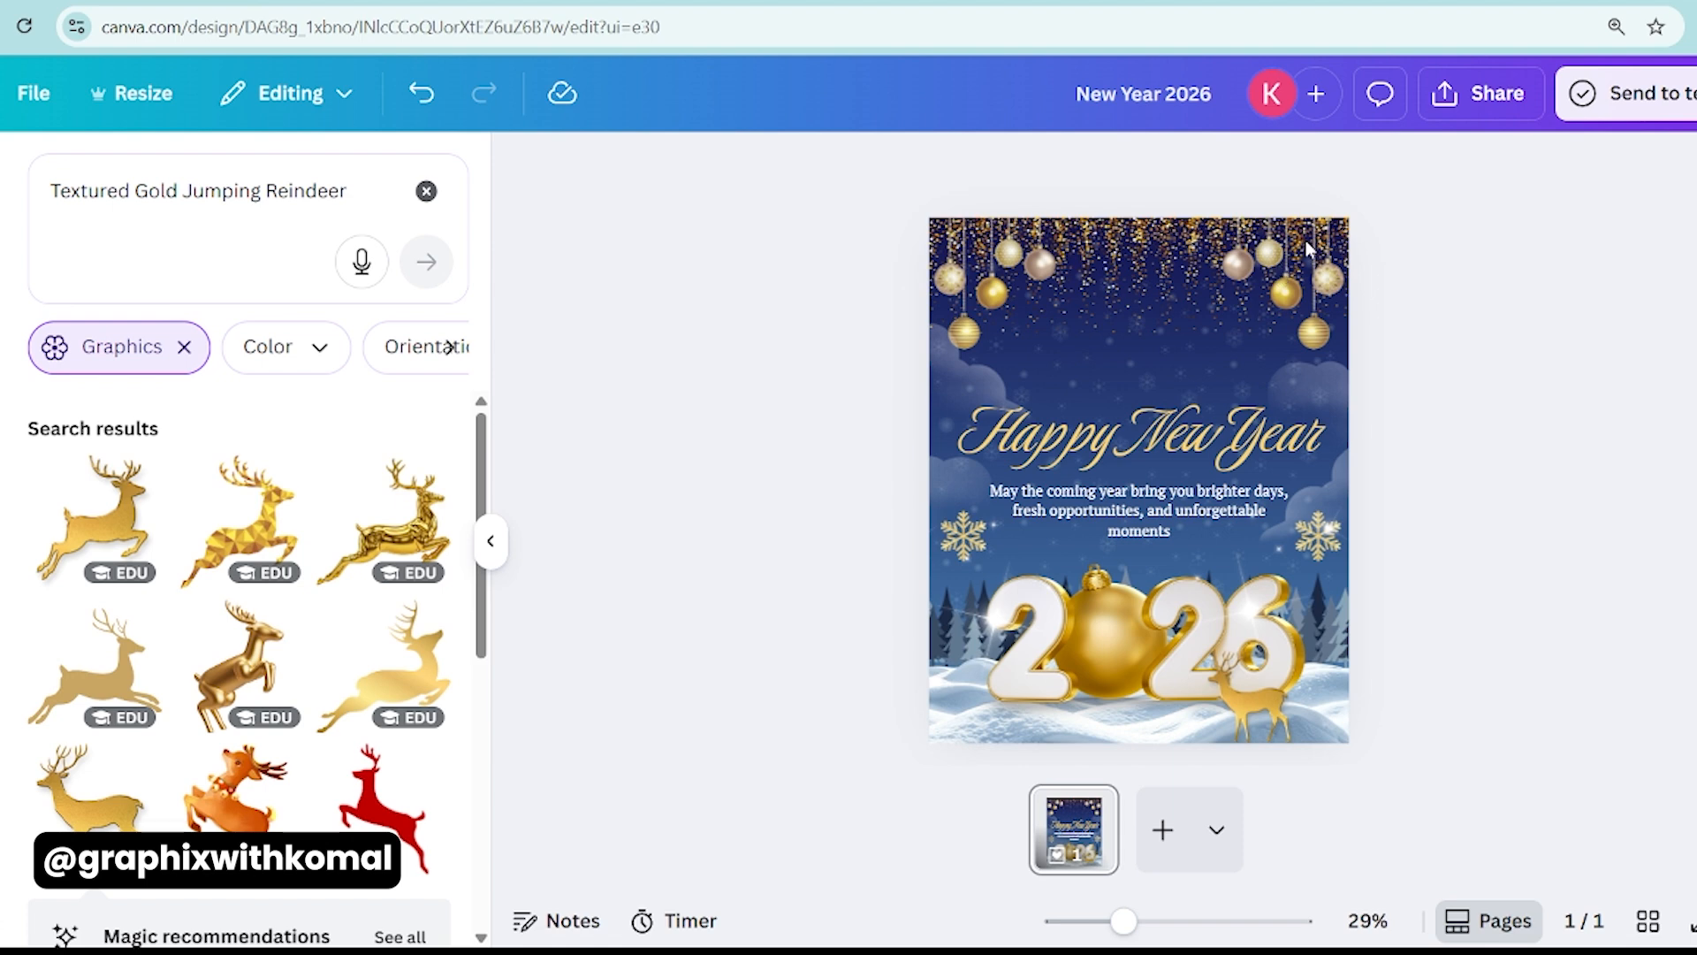
# - Place a blurred golden accent in the poster's upper left corner and position the tilted fireworks graphic above the heading's right half
pyautogui.click(1378, 256)
pyautogui.moveTo(1379, 256); pyautogui.dragTo(963, 240)
pyautogui.click(1218, 348)
pyautogui.moveTo(1218, 349); pyautogui.dragTo(1264, 359)
# - Recolor the fireworks graphic to a deeper gold, nudge it upward and set its transparency to about 19
pyautogui.click(1295, 169)
pyautogui.moveTo(1175, 280); pyautogui.dragTo(1199, 280)
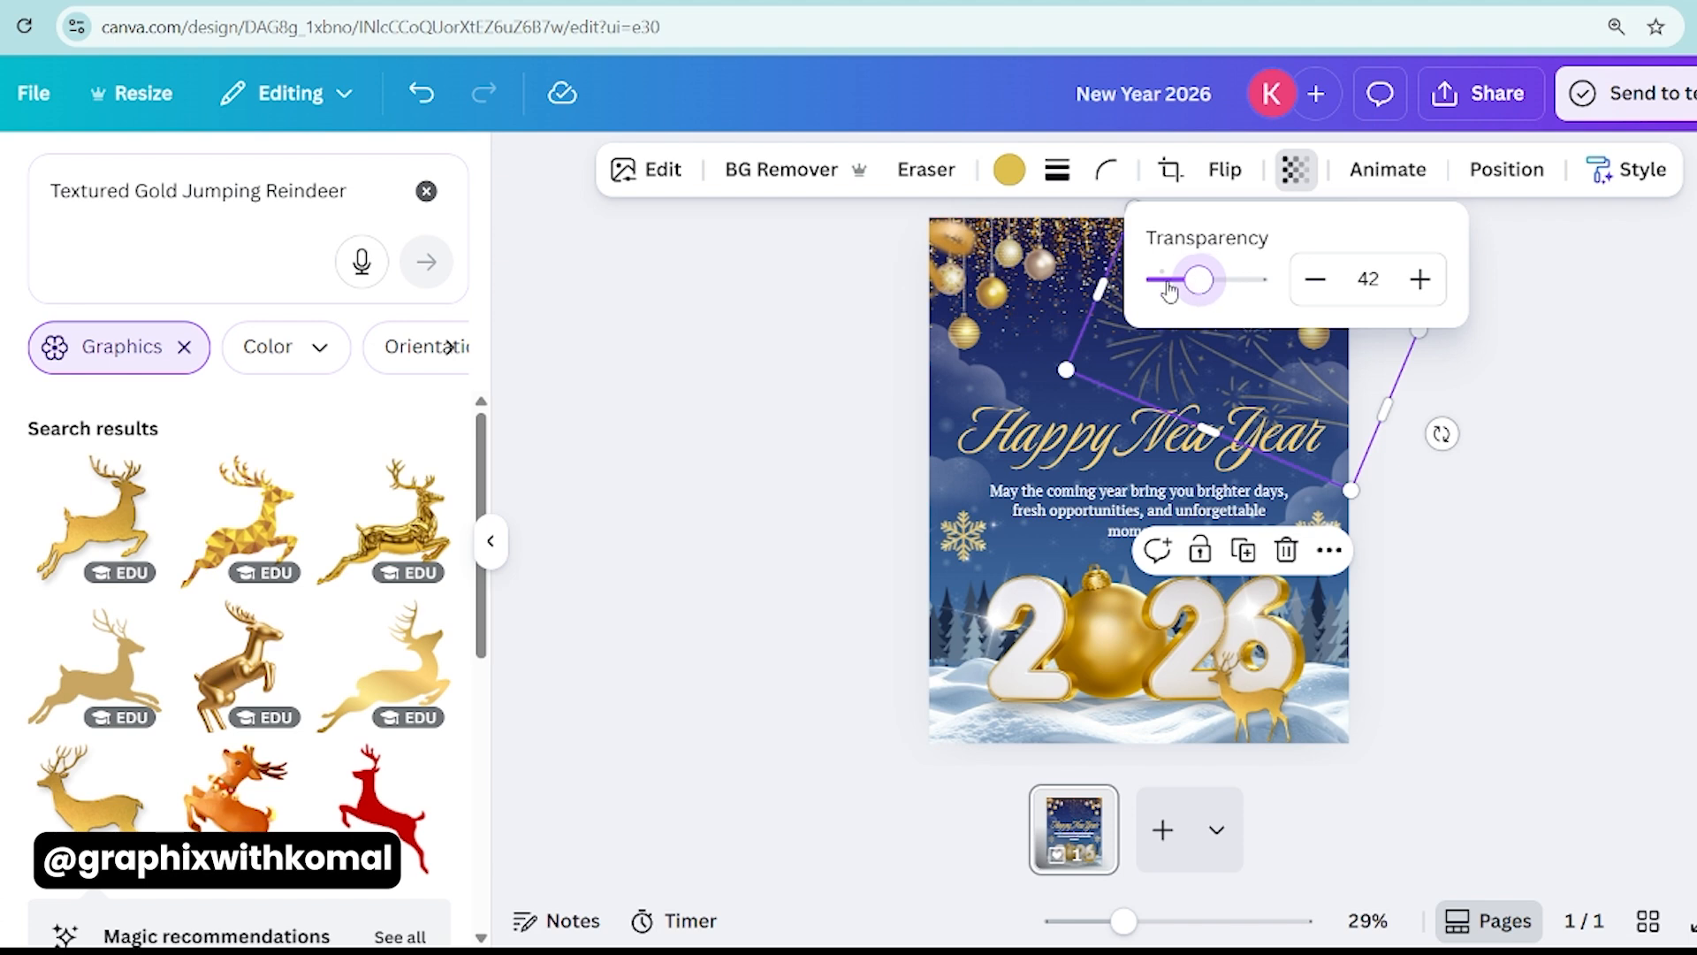
pyautogui.click(1008, 169)
pyautogui.click(178, 367)
pyautogui.moveTo(1171, 347); pyautogui.dragTo(1180, 333)
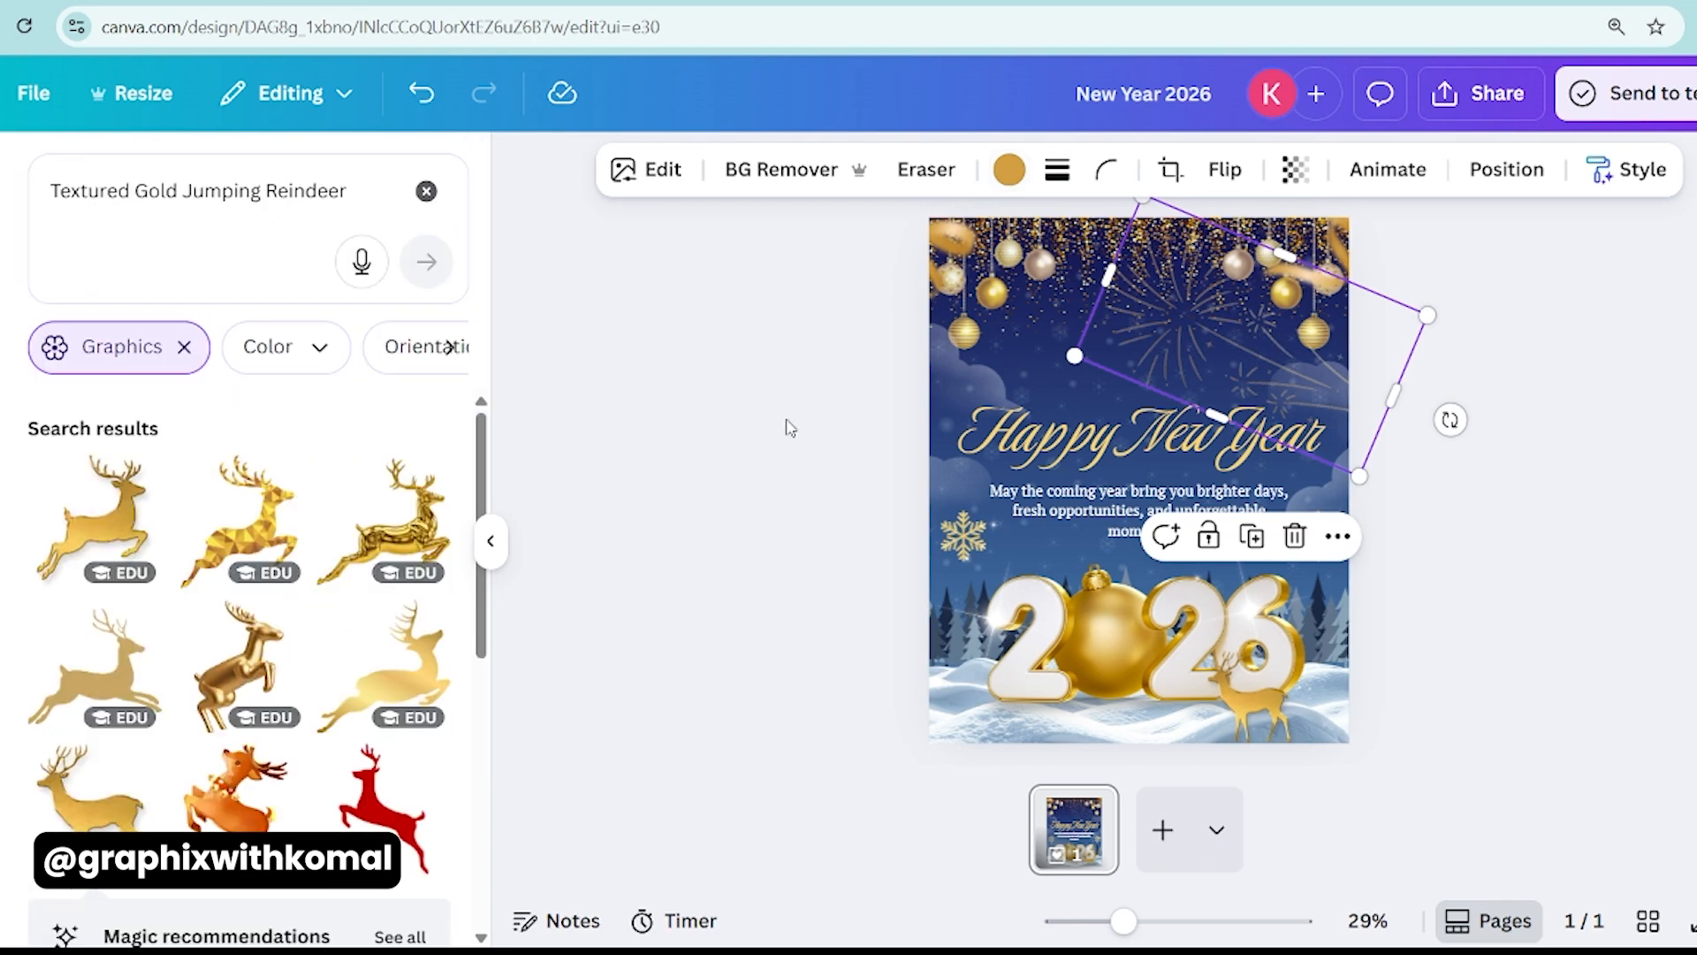
pyautogui.click(1295, 168)
pyautogui.moveTo(1265, 280); pyautogui.dragTo(1165, 279)
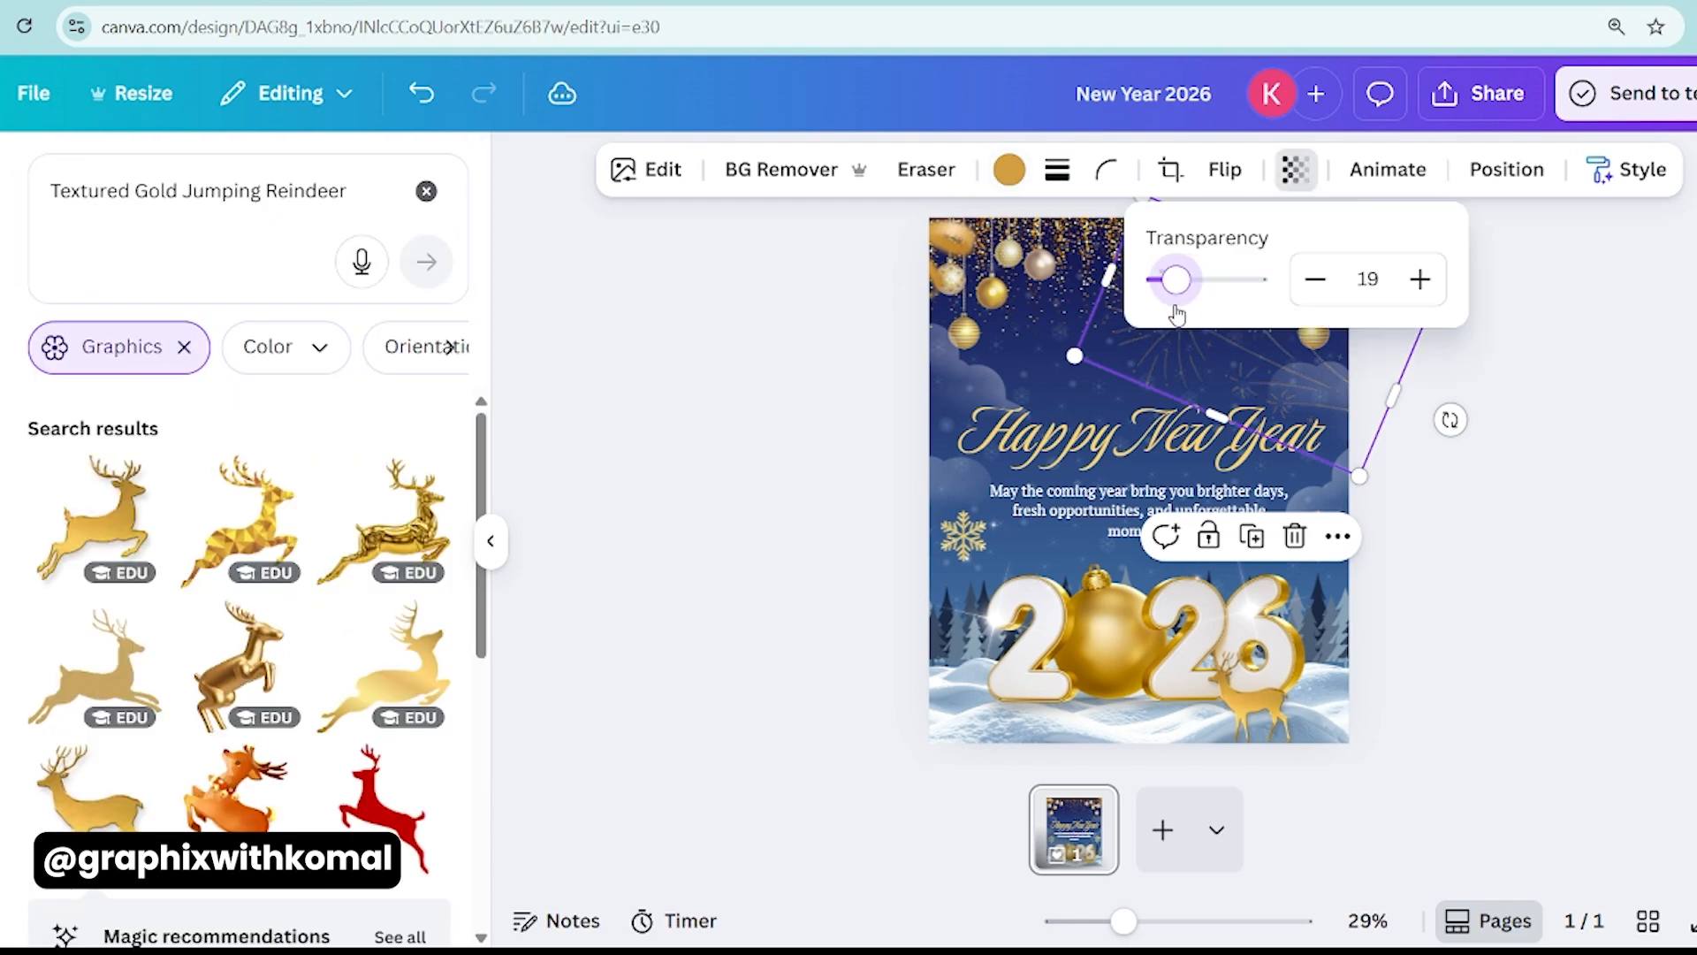
pyautogui.click(645, 445)
# - Search the graphics for fire works
pyautogui.click(142, 180)
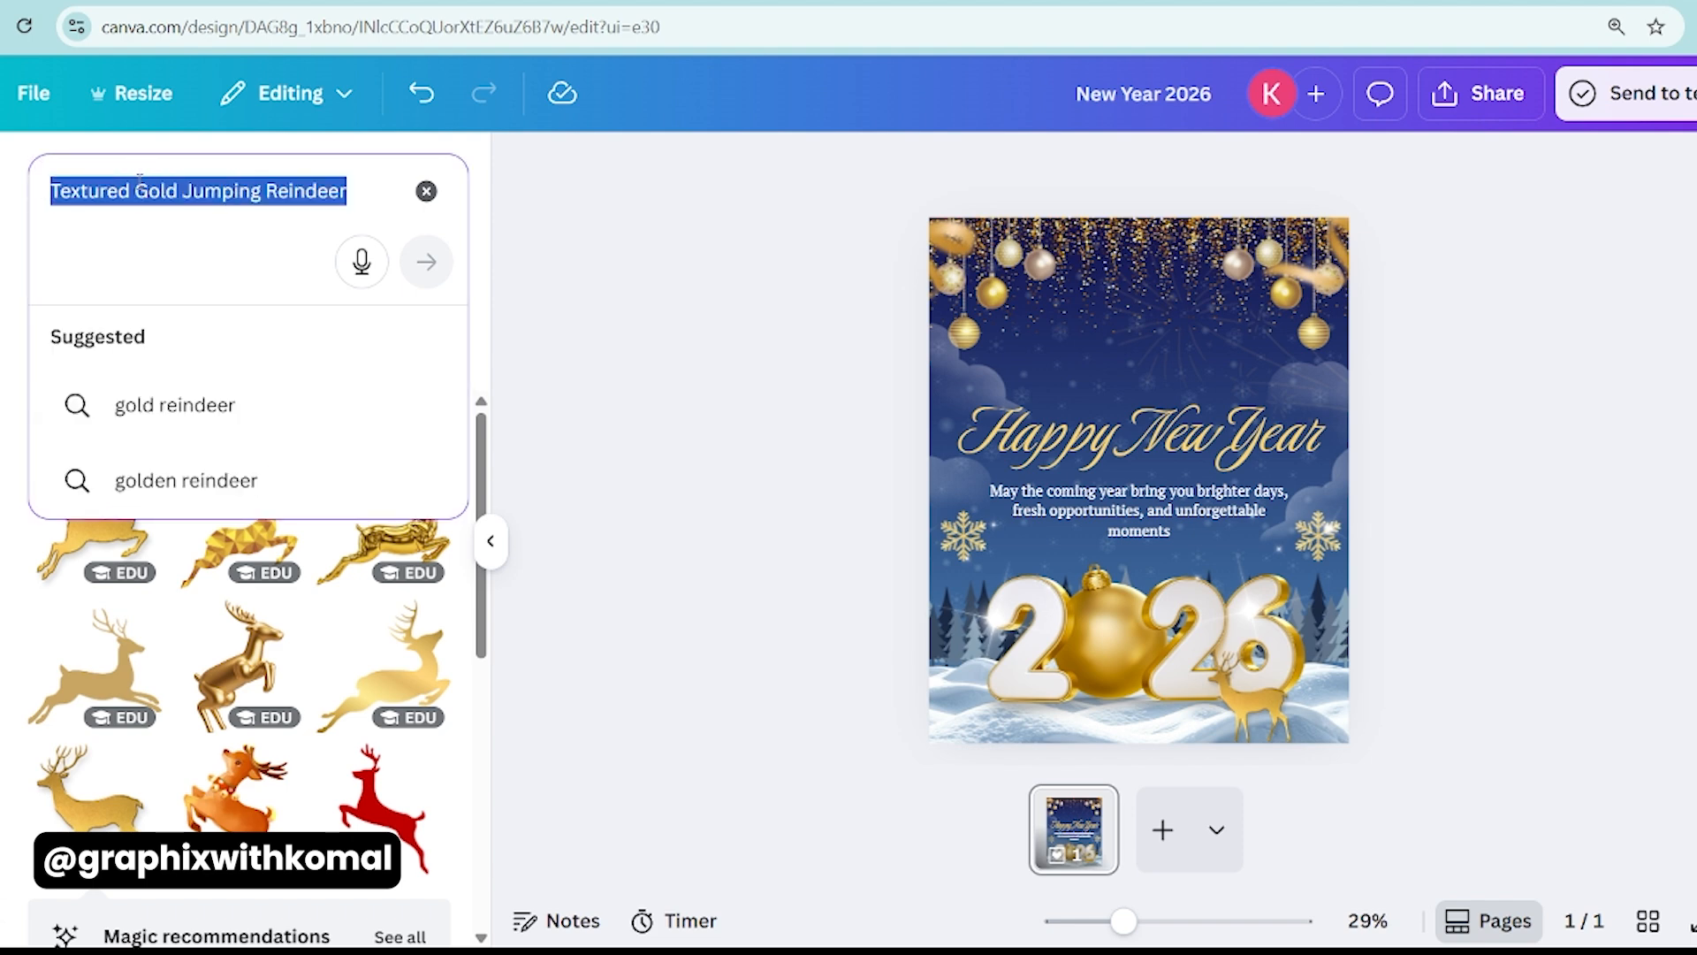
pyautogui.write('fire works')
pyautogui.press('Return')
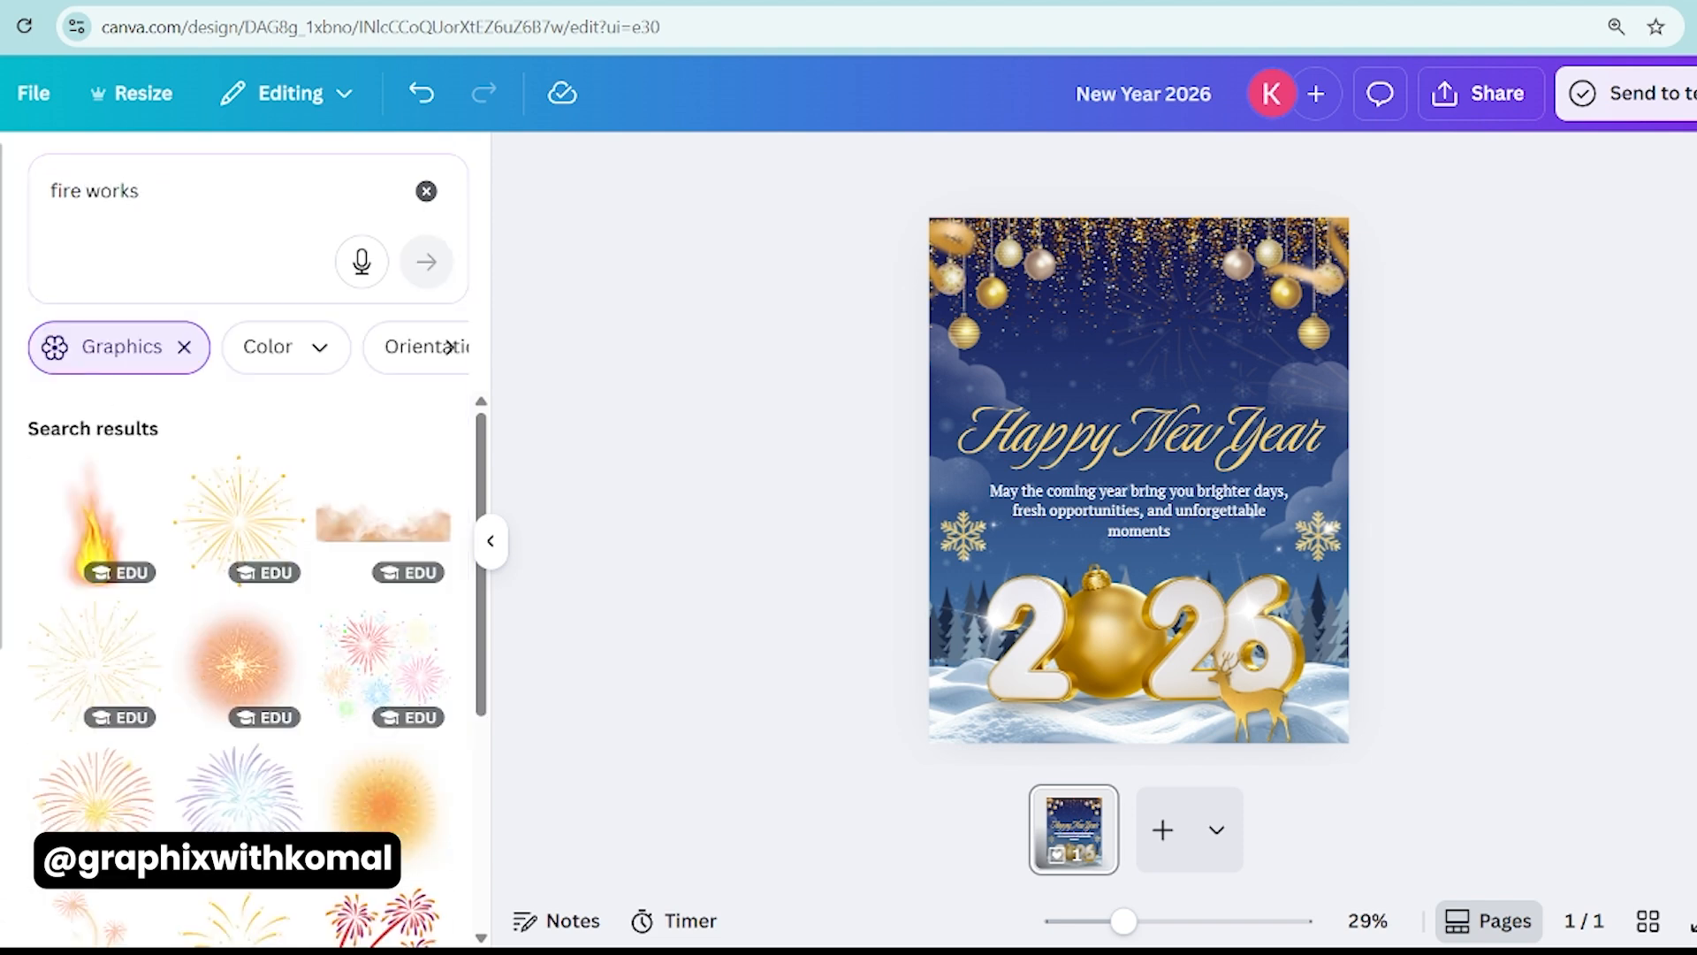
pyautogui.scroll(-3, 120, 685)
pyautogui.scroll(-2, 106, 716)
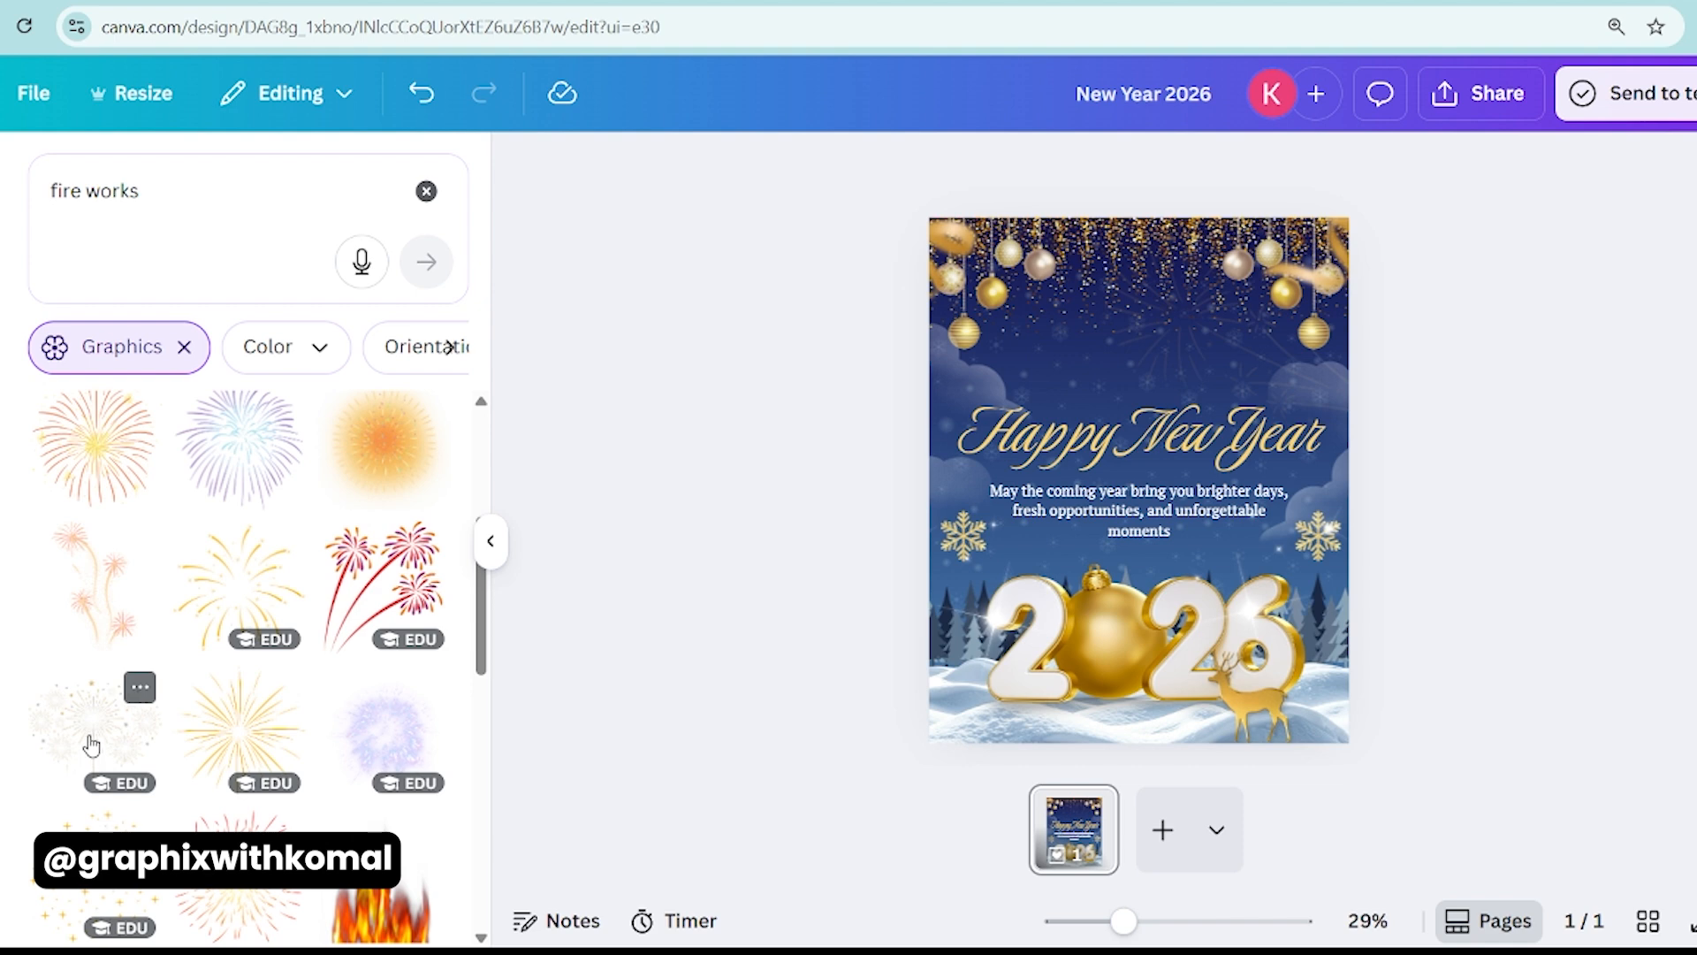
pyautogui.click(92, 745)
pyautogui.moveTo(1138, 433); pyautogui.dragTo(1140, 366)
pyautogui.press('Escape')
# - Add the thin-line gold fireworks cluster from the graphics results and place it between the hanging ornaments and the heading
pyautogui.scroll(-6, 342, 616)
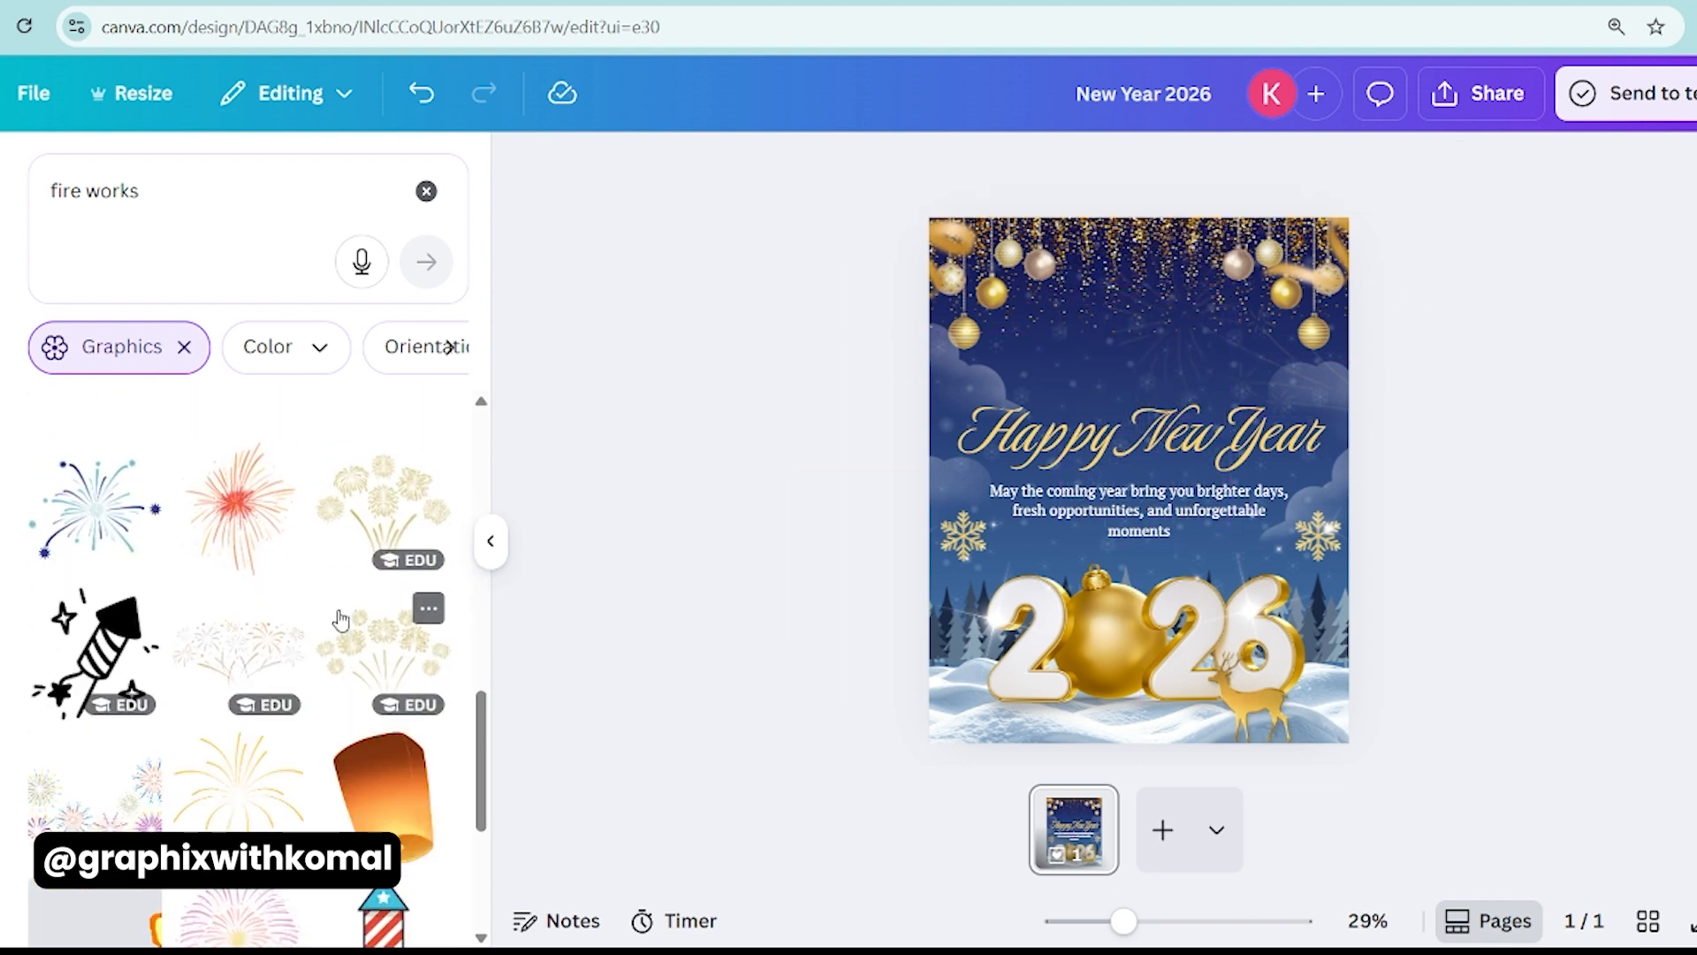
pyautogui.scroll(-2, 341, 618)
pyautogui.click(243, 521)
pyautogui.moveTo(1078, 452); pyautogui.dragTo(1083, 338)
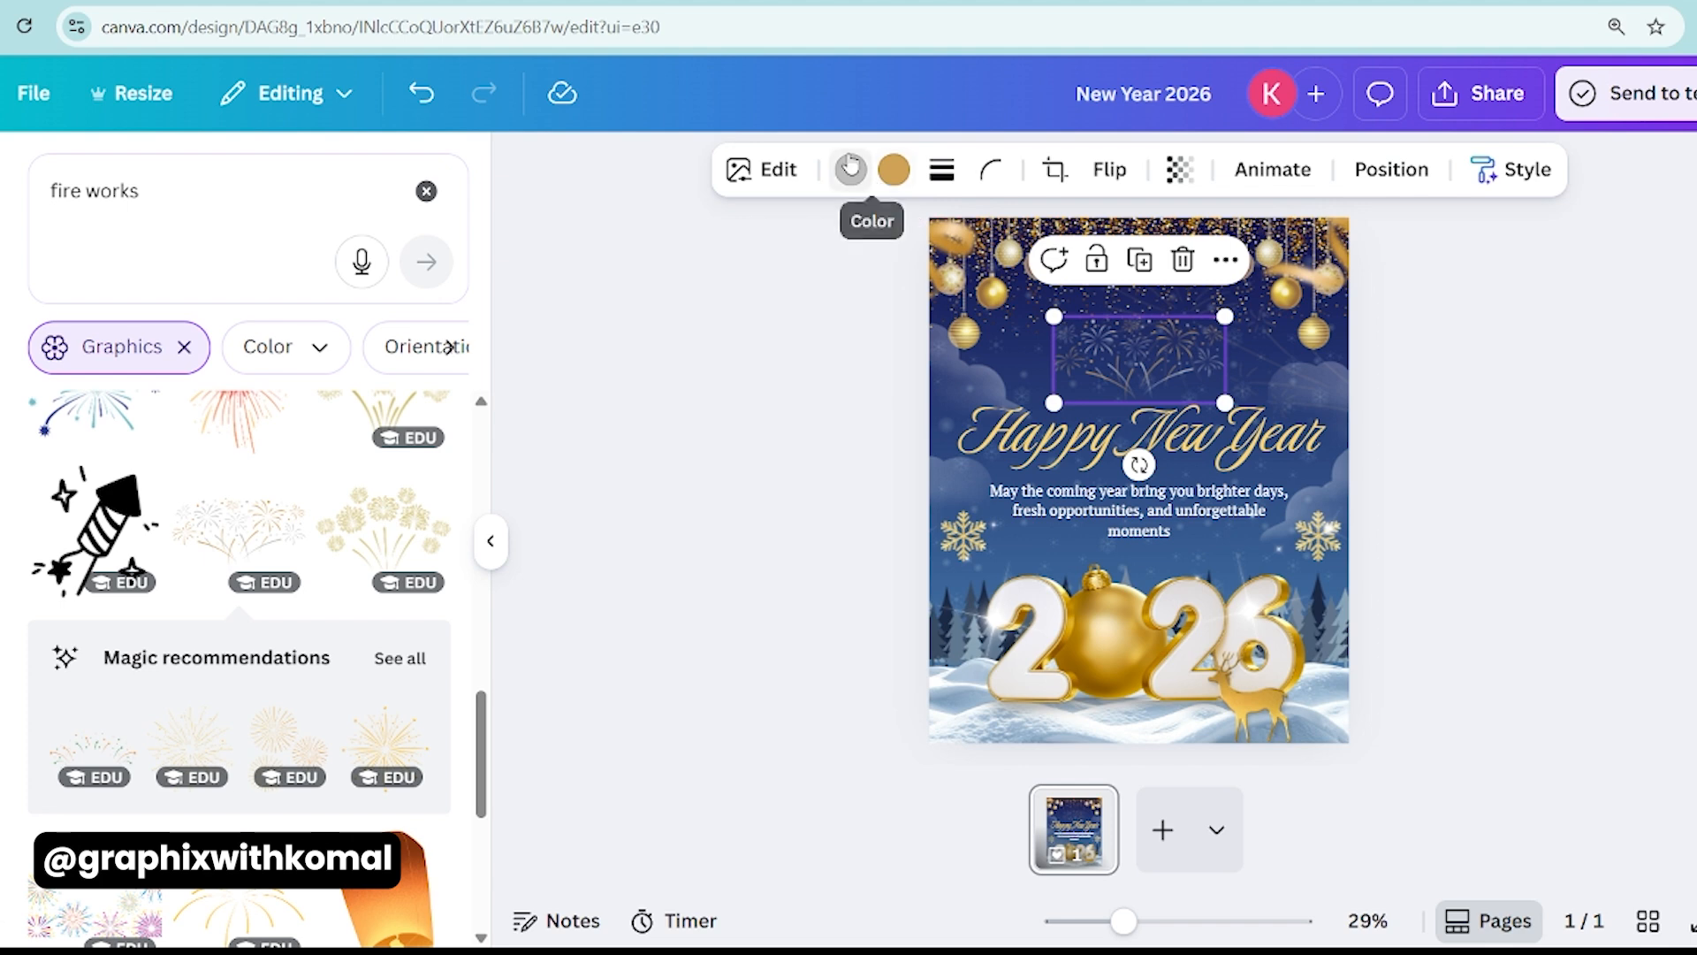
# - Recolor the fireworks cluster's gray part to the document's light gold and center the graphic horizontally on the page
pyautogui.click(851, 168)
pyautogui.click(362, 368)
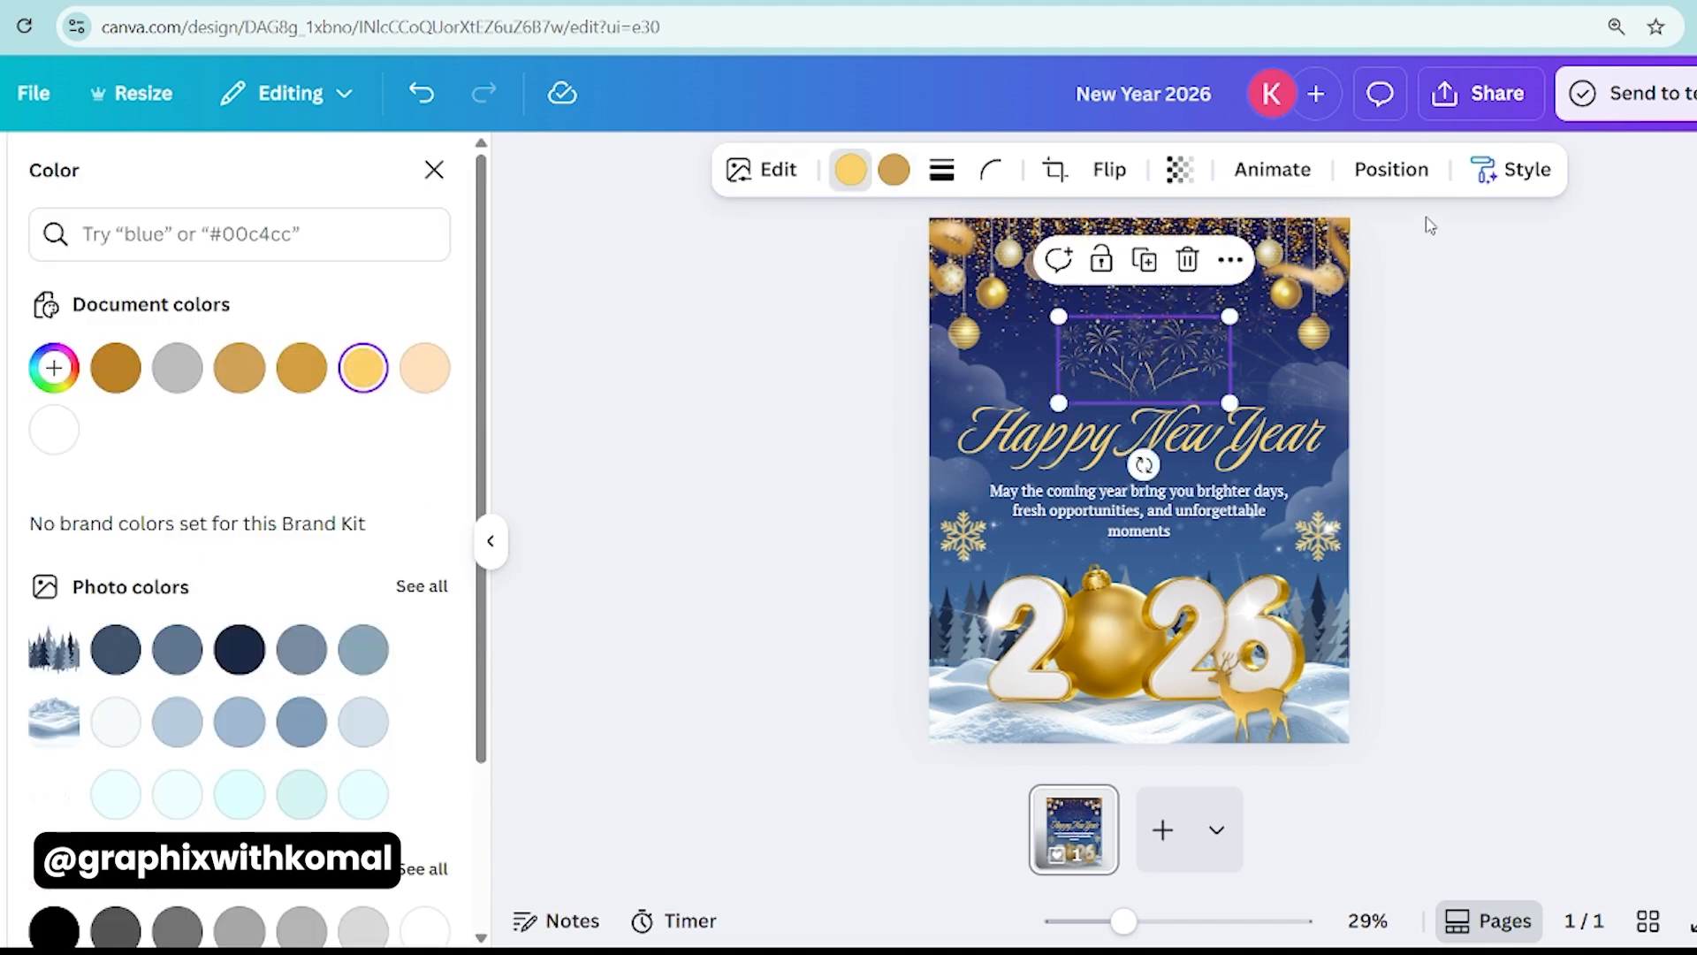
pyautogui.click(1391, 169)
pyautogui.click(137, 233)
pyautogui.click(347, 566)
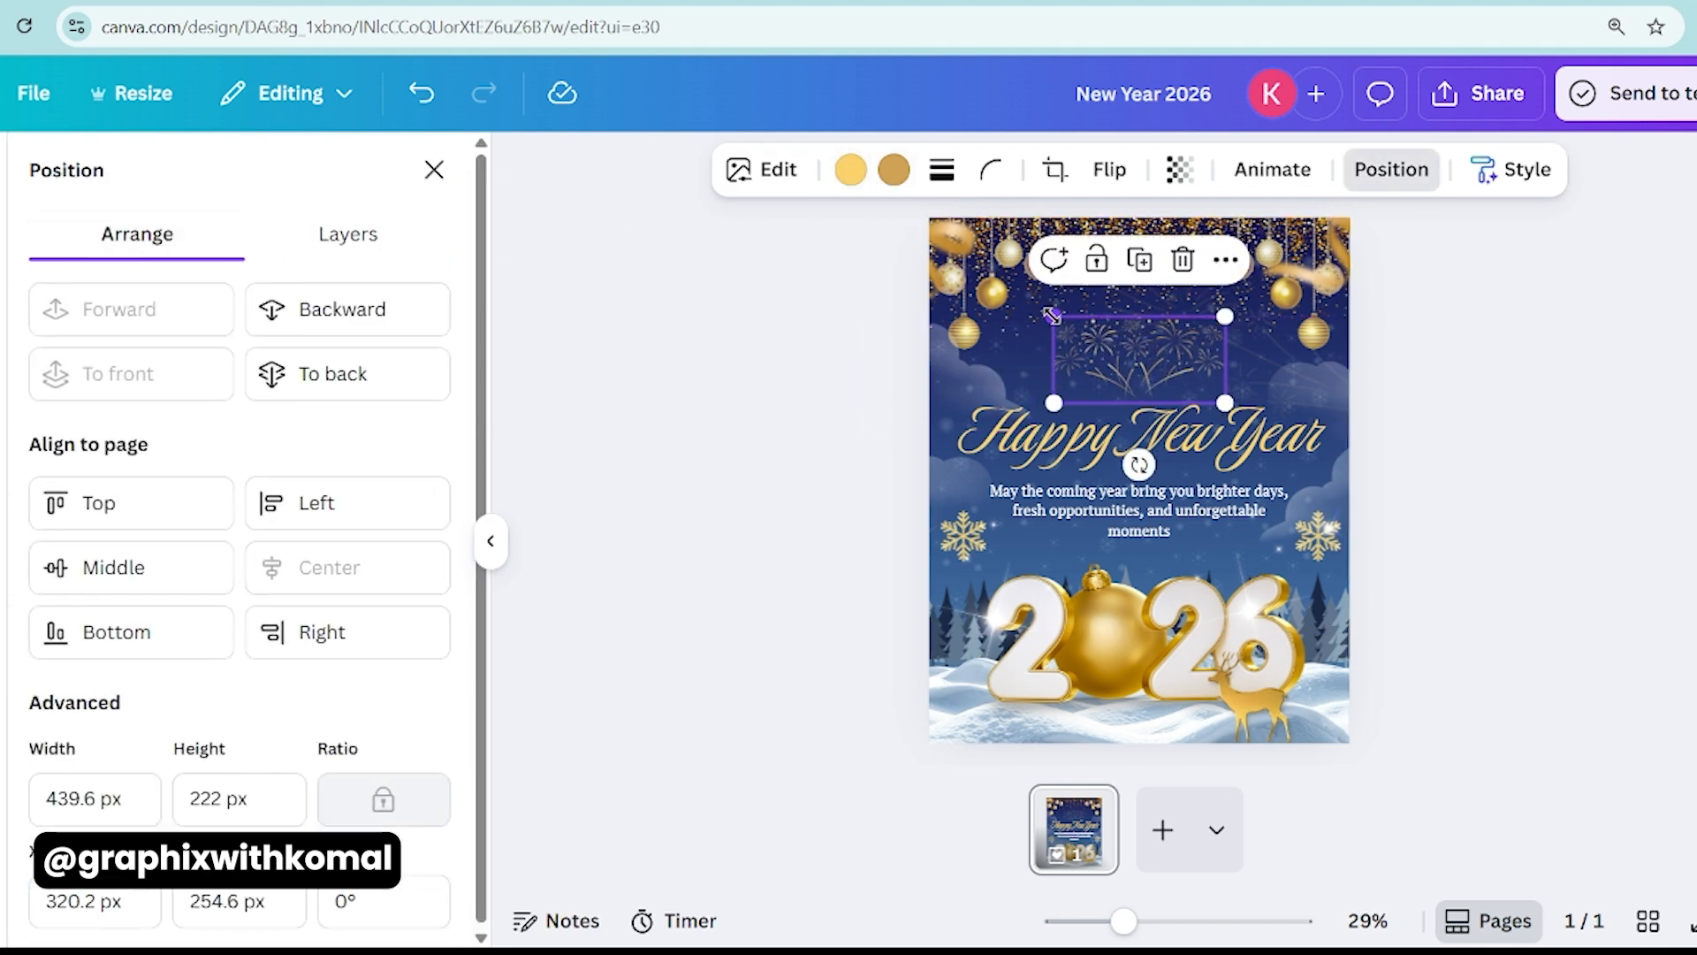
# - Move the tilted fireworks graphic to the poster's upper left, flip it horizontally, and adjust its rotation and position above the heading
pyautogui.click(1326, 265)
pyautogui.moveTo(1325, 266); pyautogui.dragTo(1091, 291)
pyautogui.click(1225, 169)
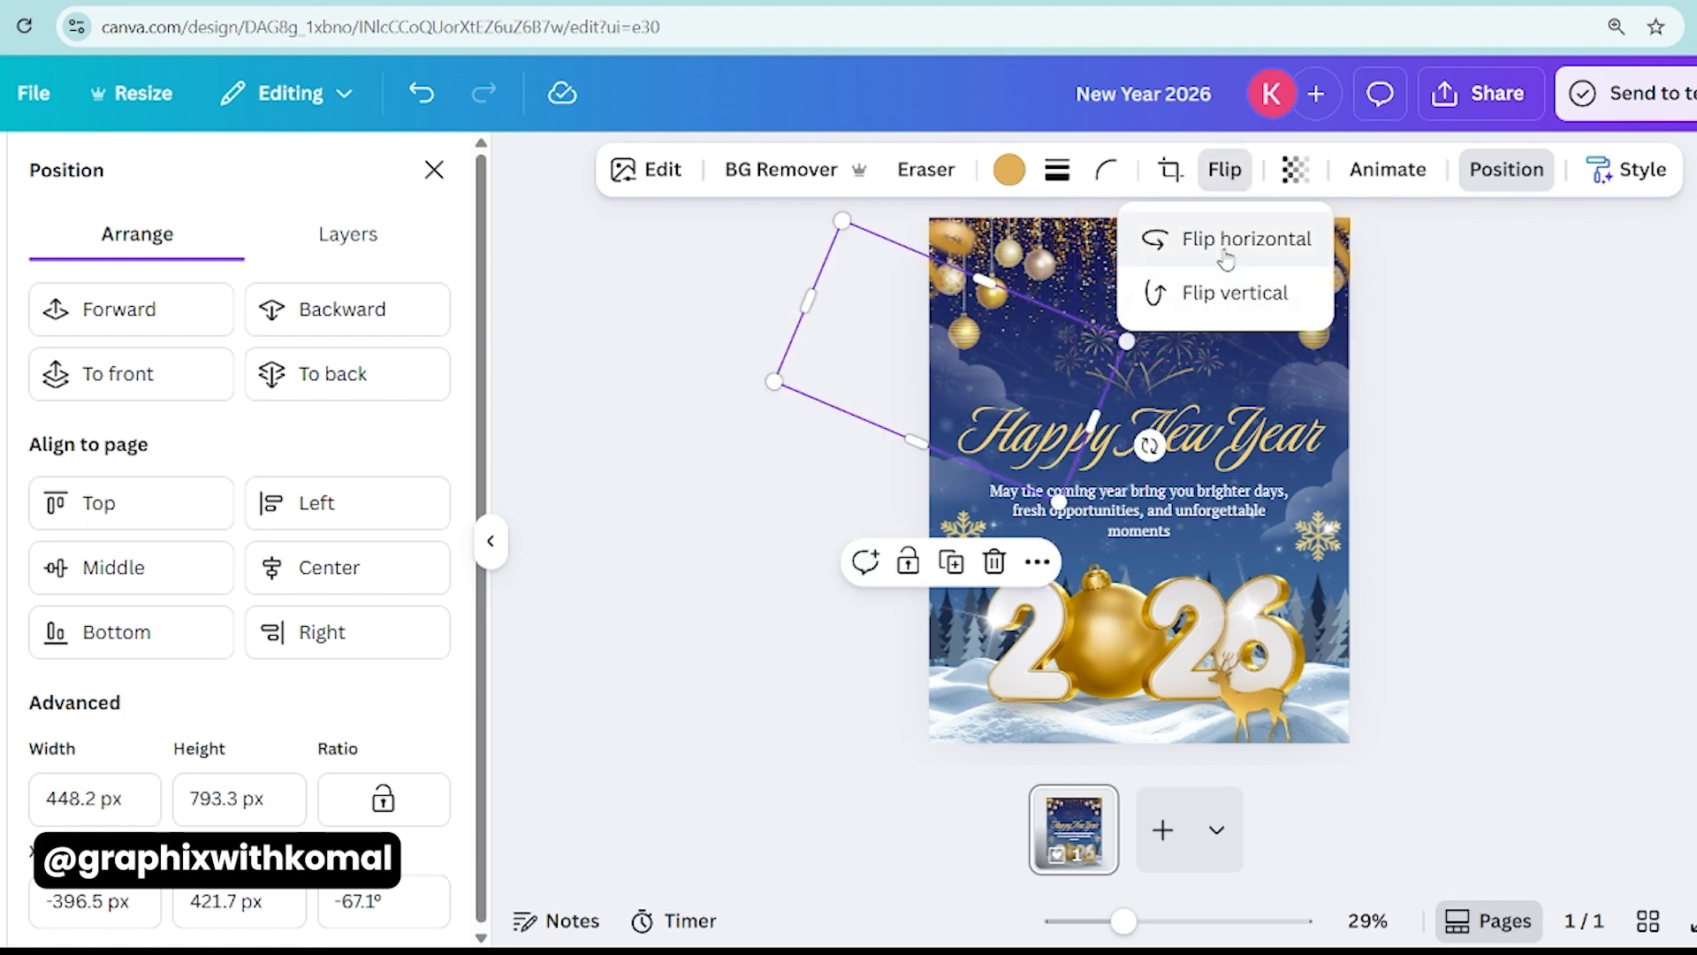
pyautogui.moveTo(1149, 451); pyautogui.dragTo(1140, 266)
pyautogui.moveTo(1128, 403); pyautogui.dragTo(1041, 427)
pyautogui.moveTo(921, 428); pyautogui.dragTo(933, 442)
pyautogui.click(697, 455)
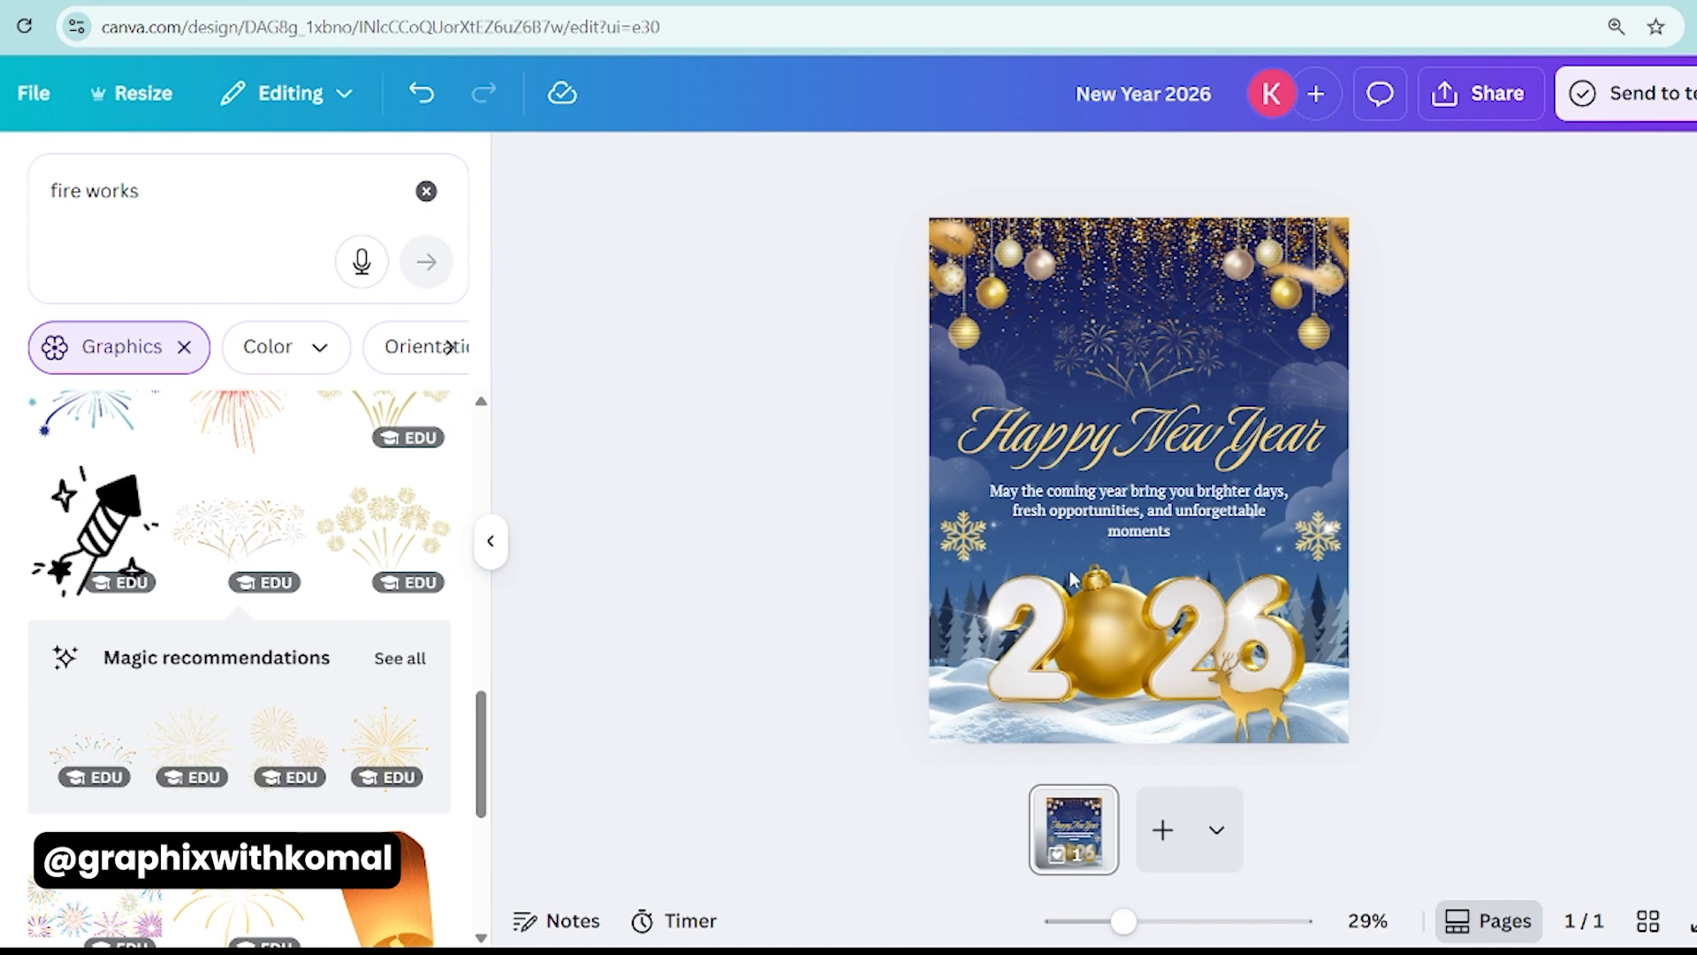
# - Paste the website text reallygreatsite.com onto the poster and move it onto the snow below the 2026 graphic
pyautogui.click(1099, 517)
pyautogui.click(894, 572)
pyautogui.hotkey('ctrl', 'v')
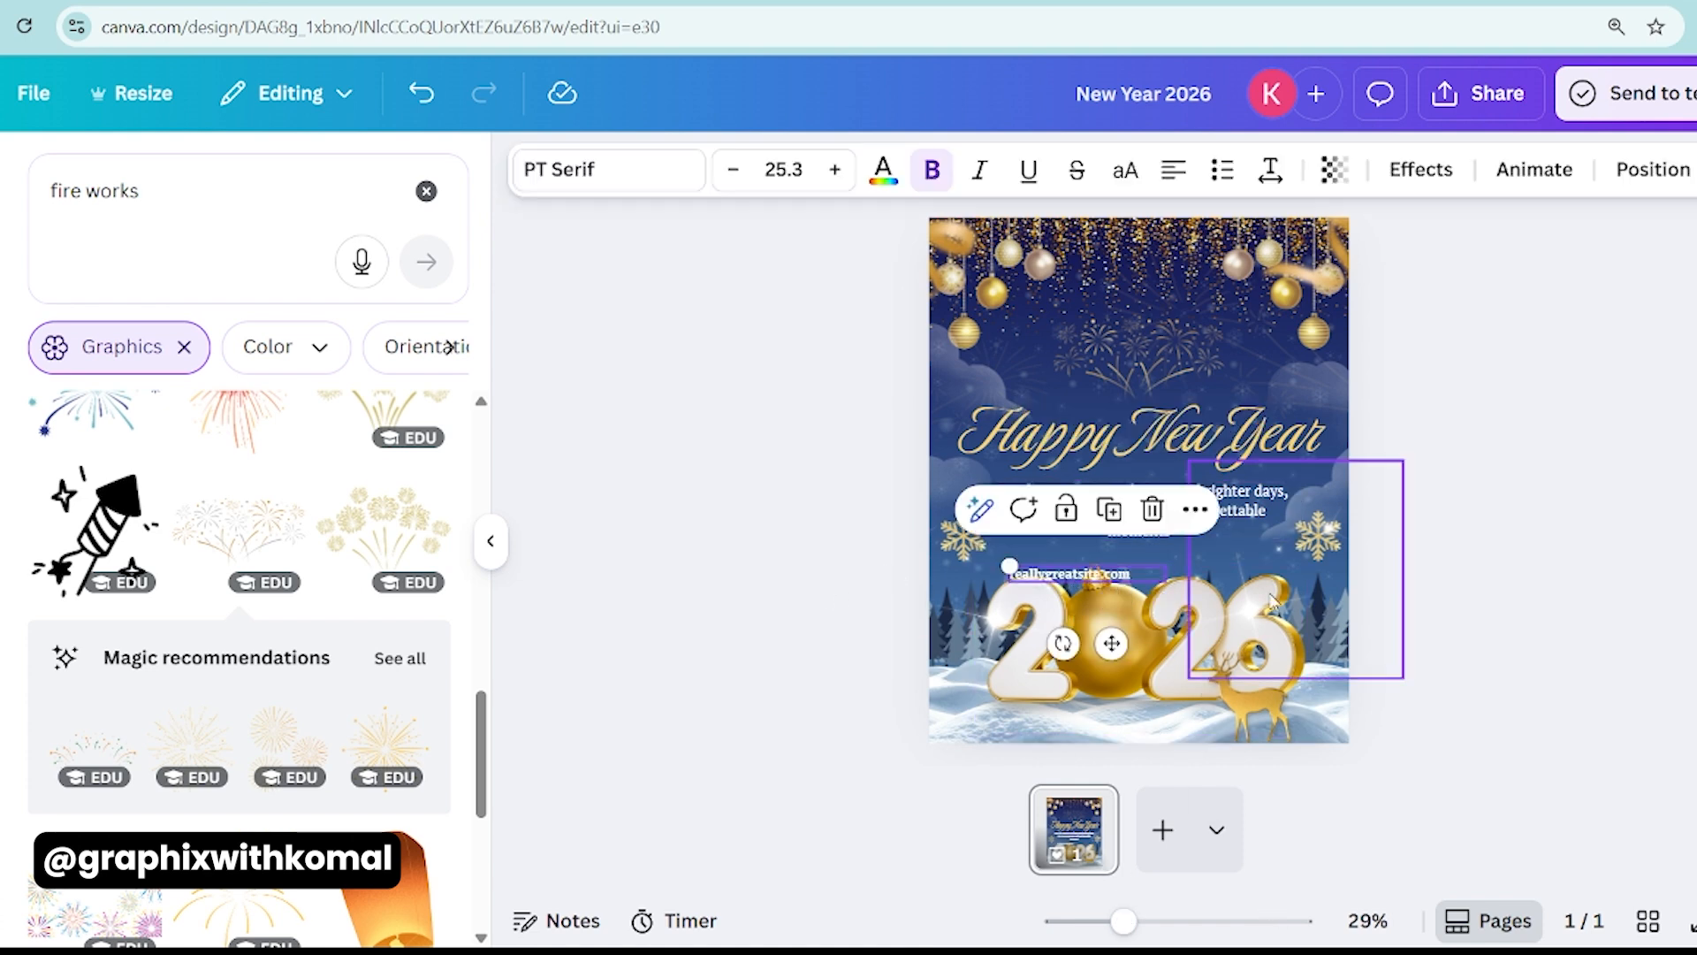
pyautogui.moveTo(1087, 574); pyautogui.dragTo(1169, 722)
# - Color the website text dark navy and center it horizontally near the poster's lower edge
pyautogui.click(883, 169)
pyautogui.click(239, 649)
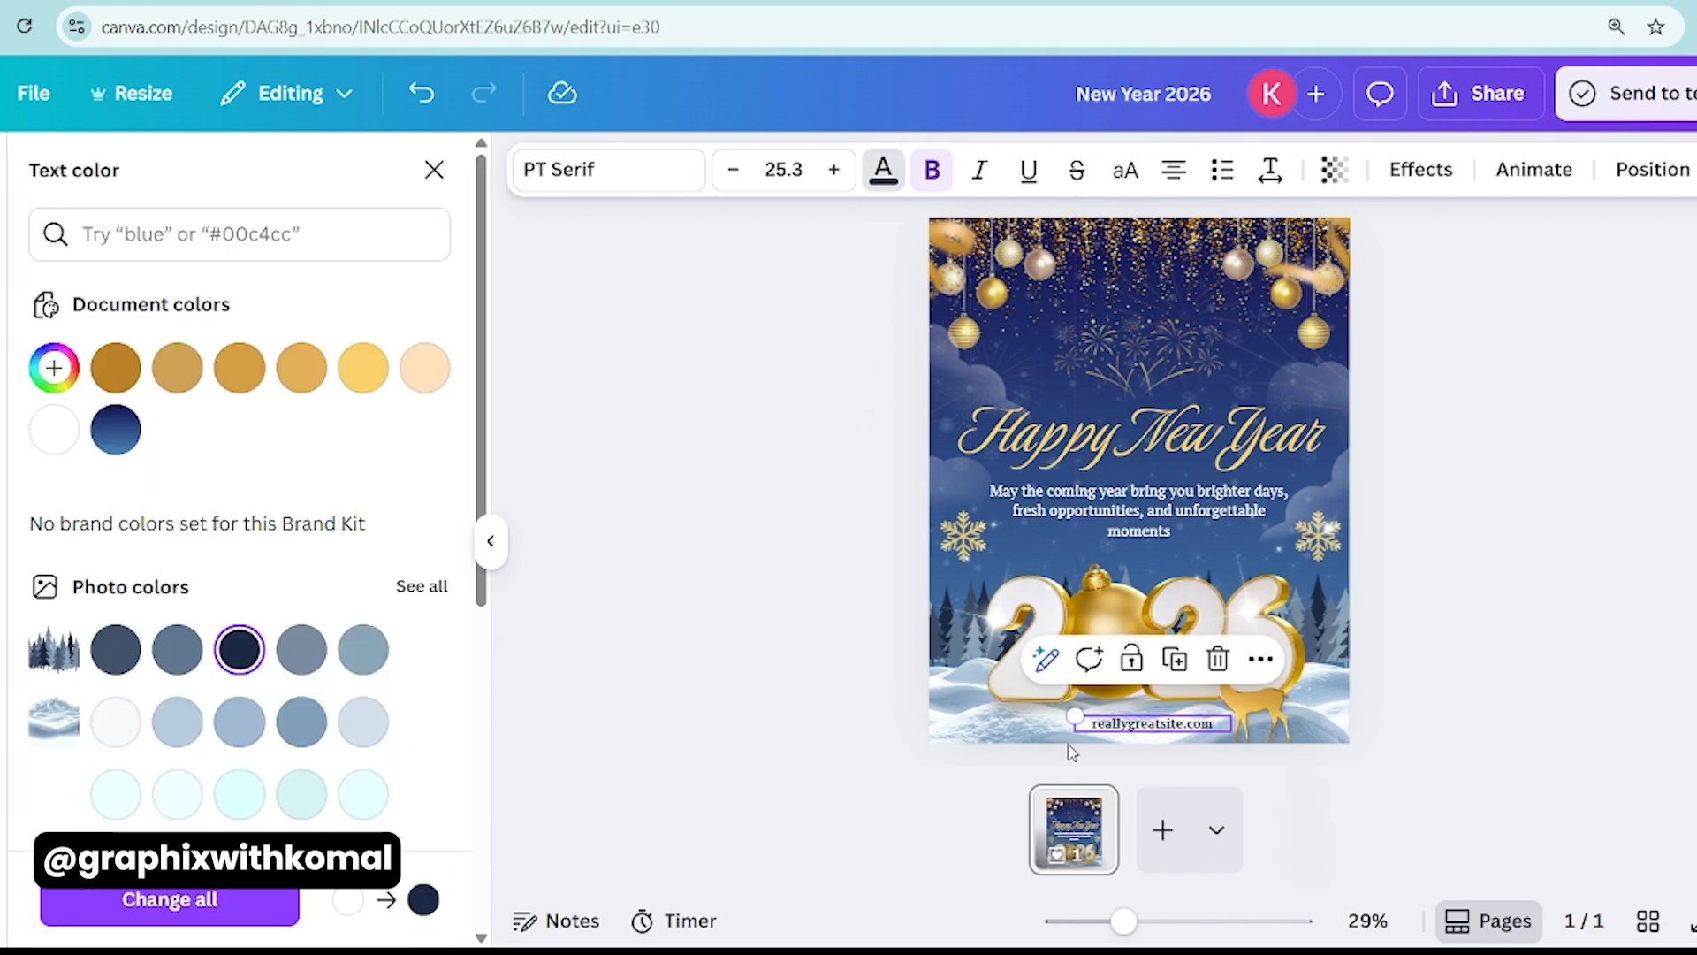
pyautogui.click(1617, 170)
pyautogui.click(348, 567)
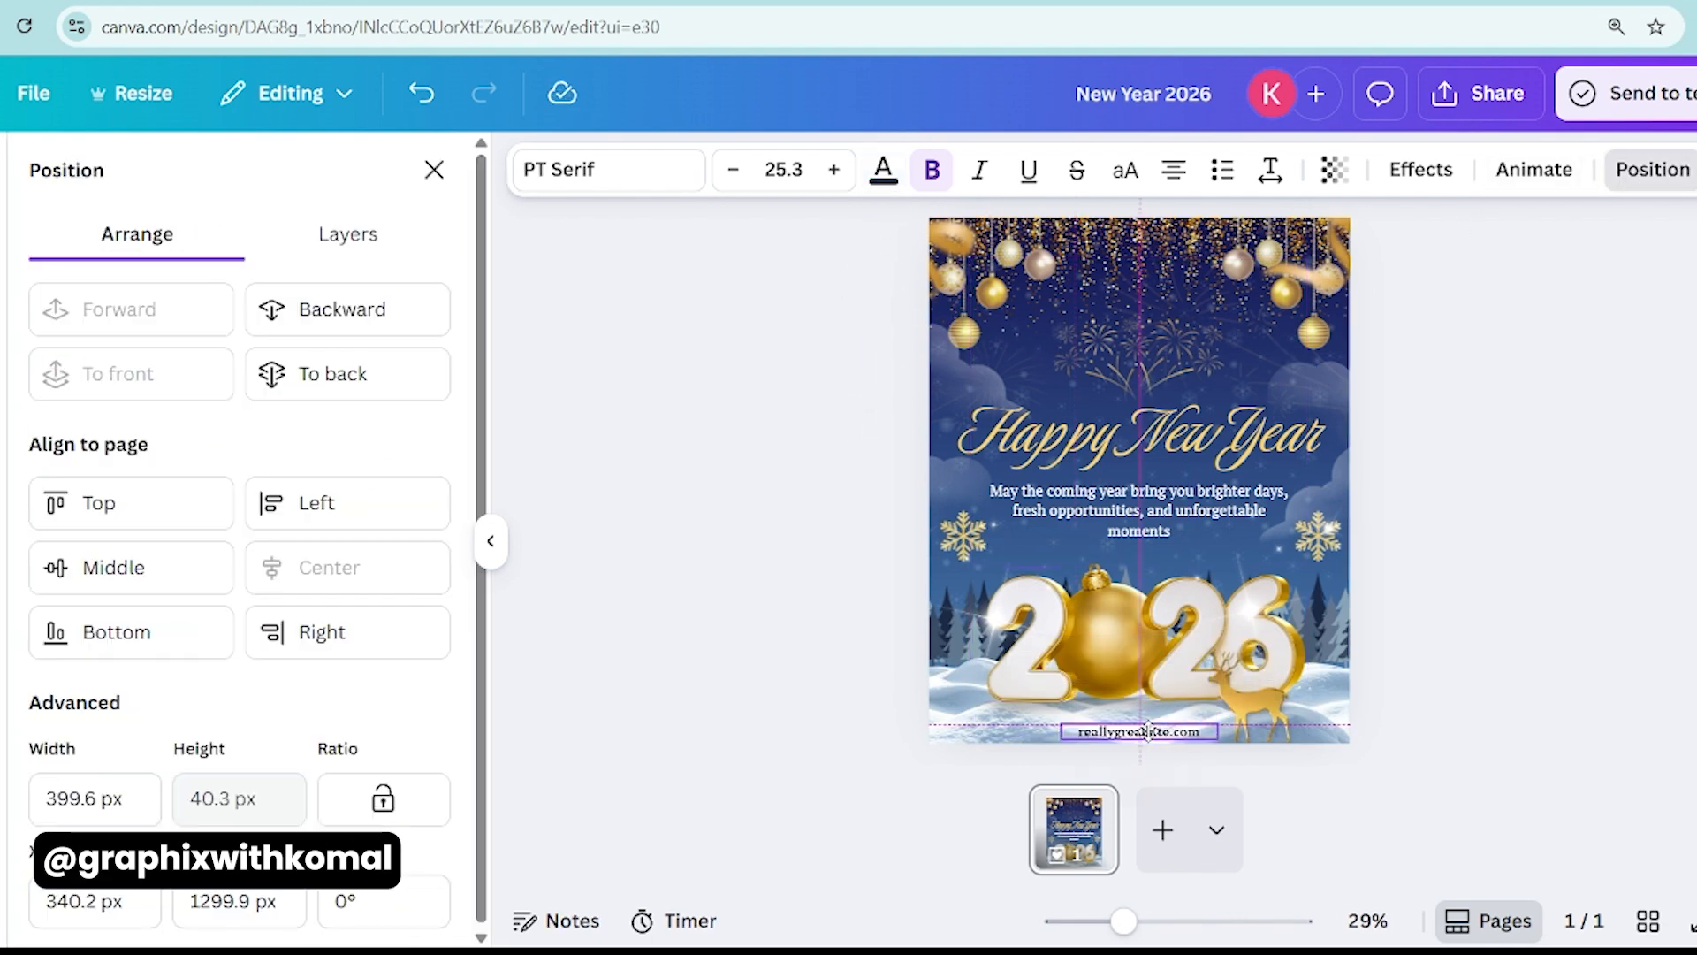
pyautogui.click(844, 700)
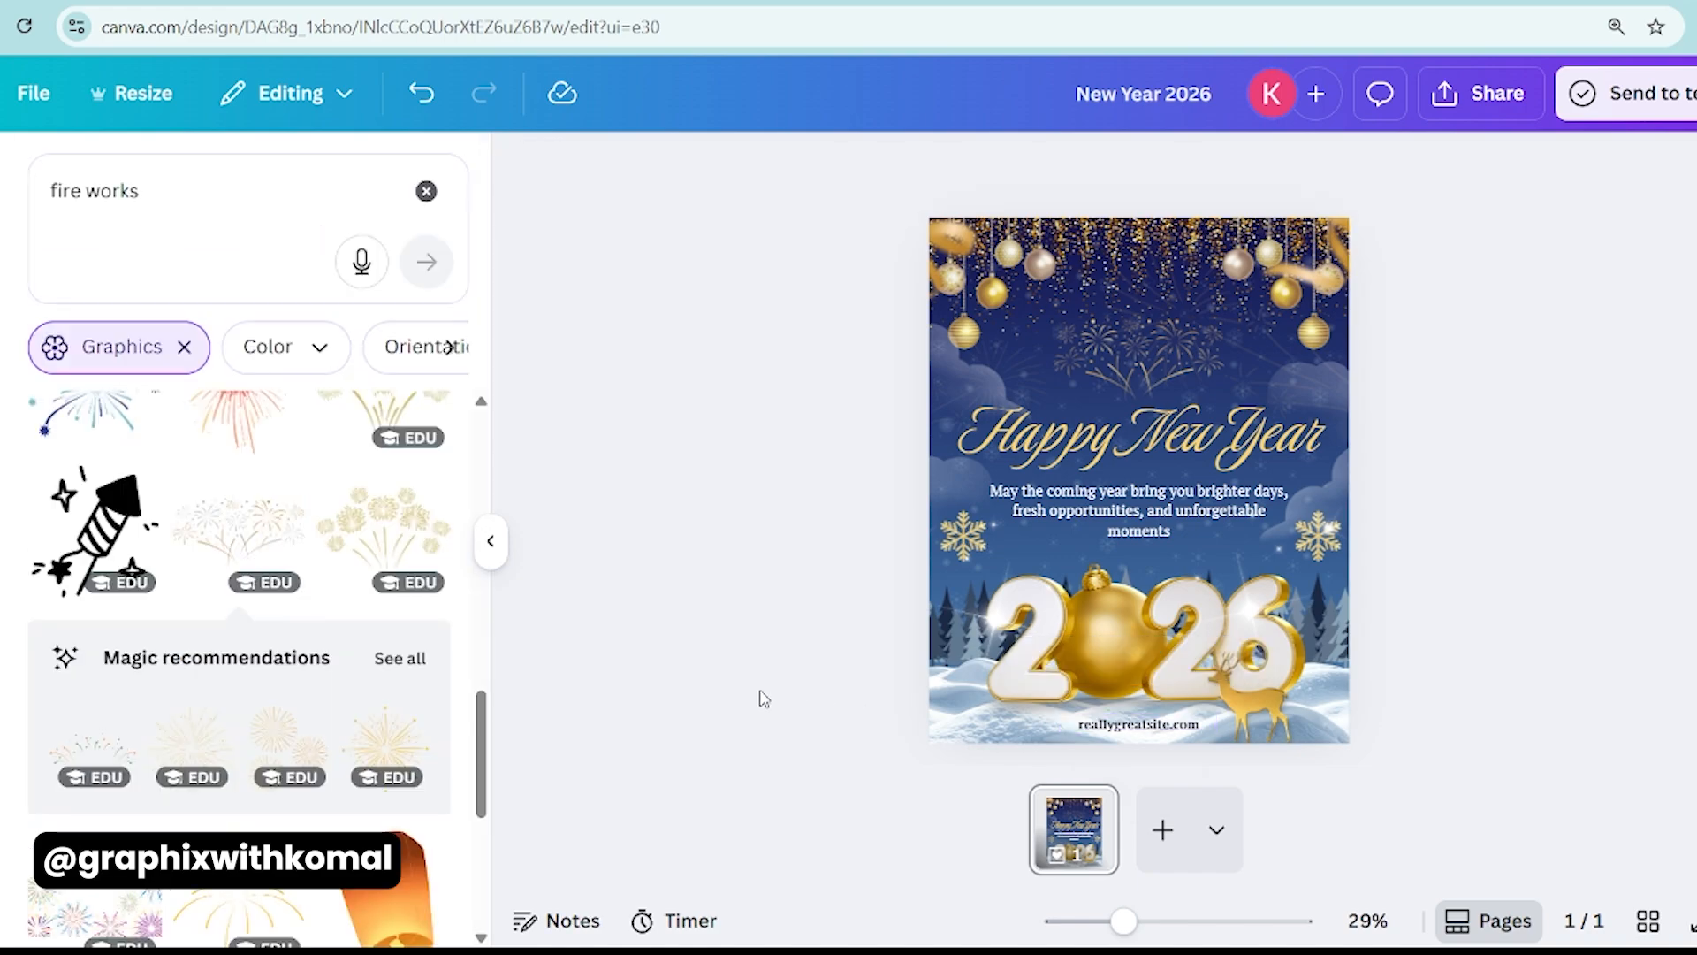